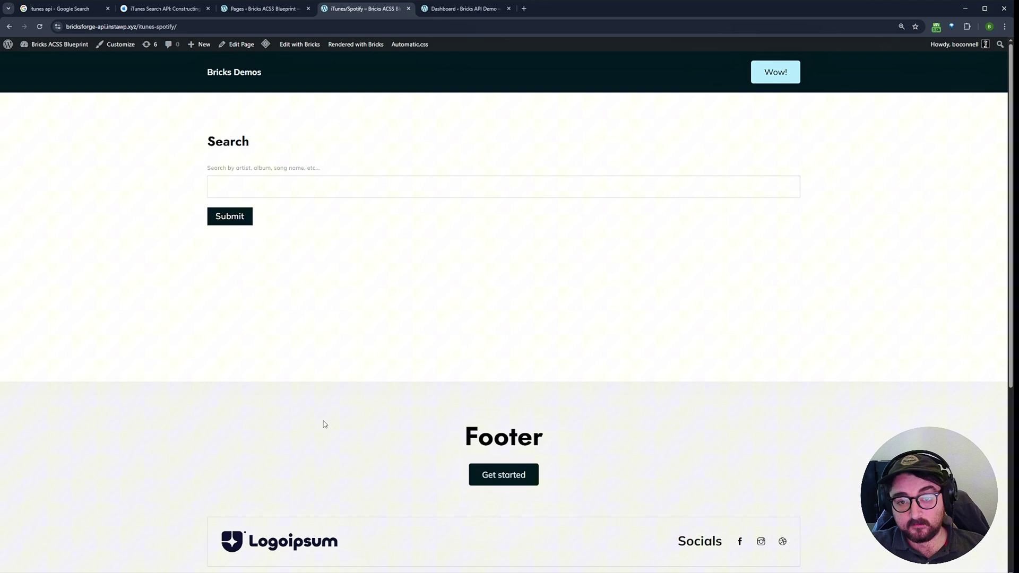
# - Search for 'frightnrs' and scroll through The Frightnrs audio-player track cards
pyautogui.click(271, 187)
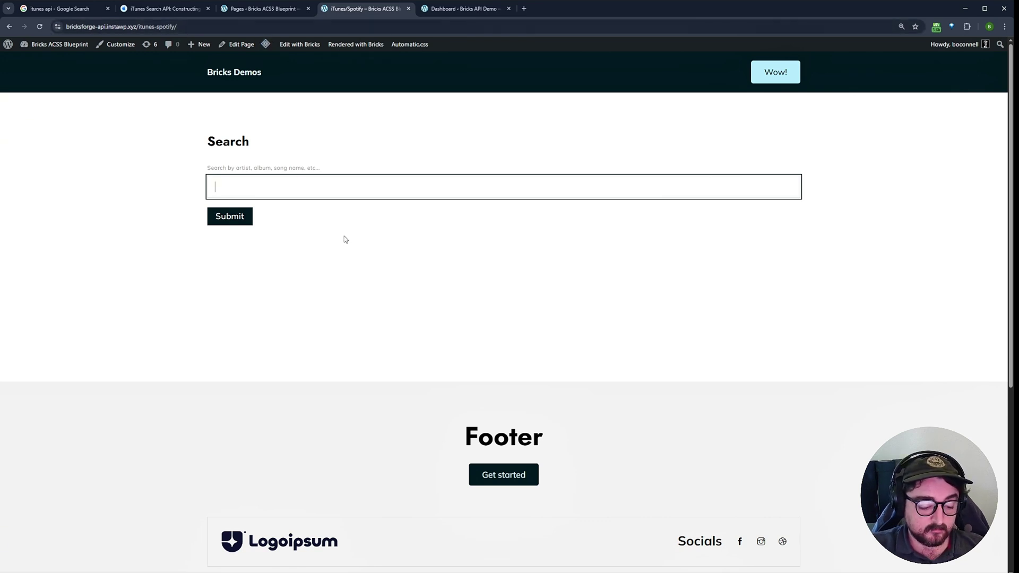
pyautogui.write('frightnrs')
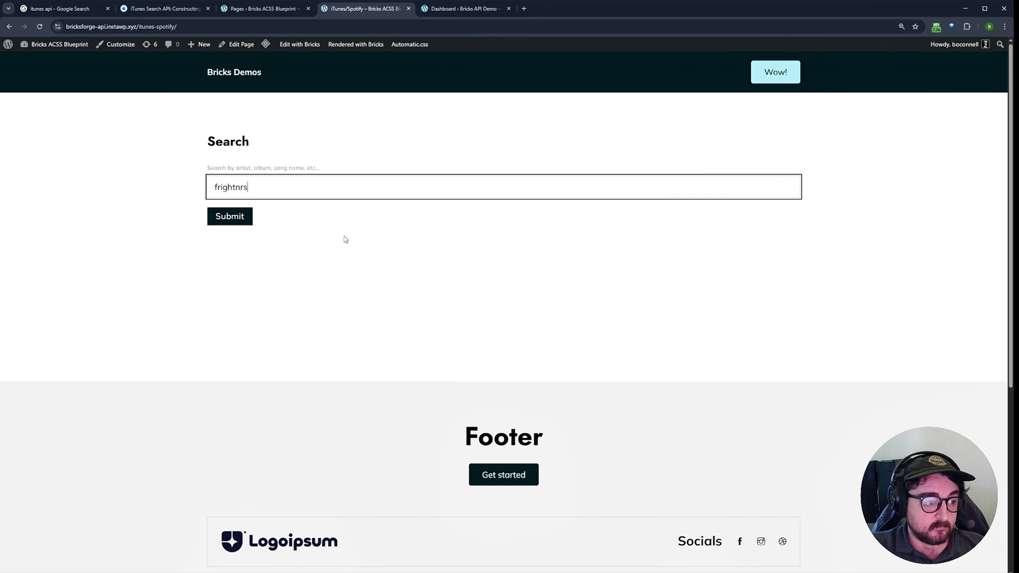
pyautogui.press('Return')
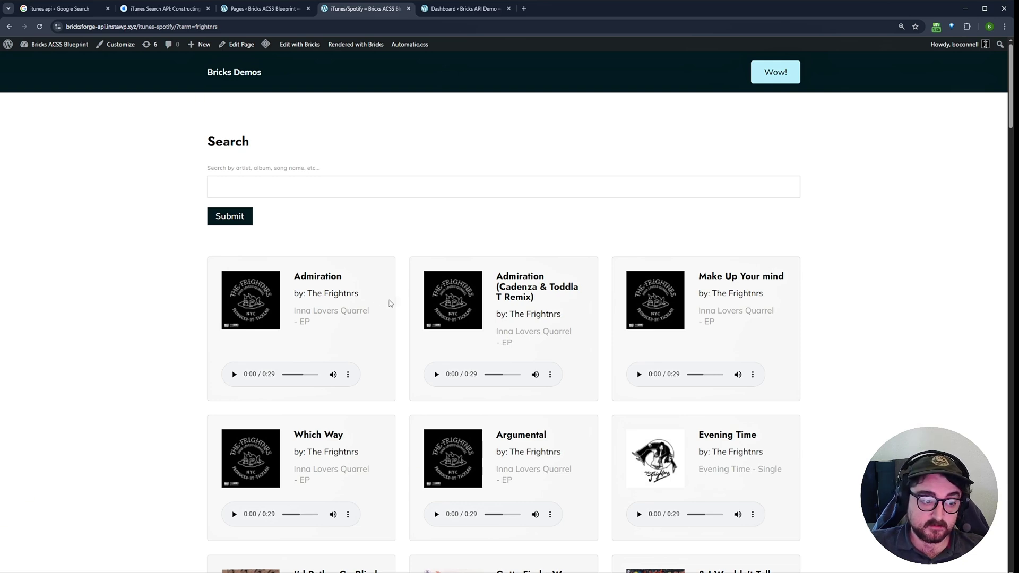
pyautogui.scroll(-10, 402, 299)
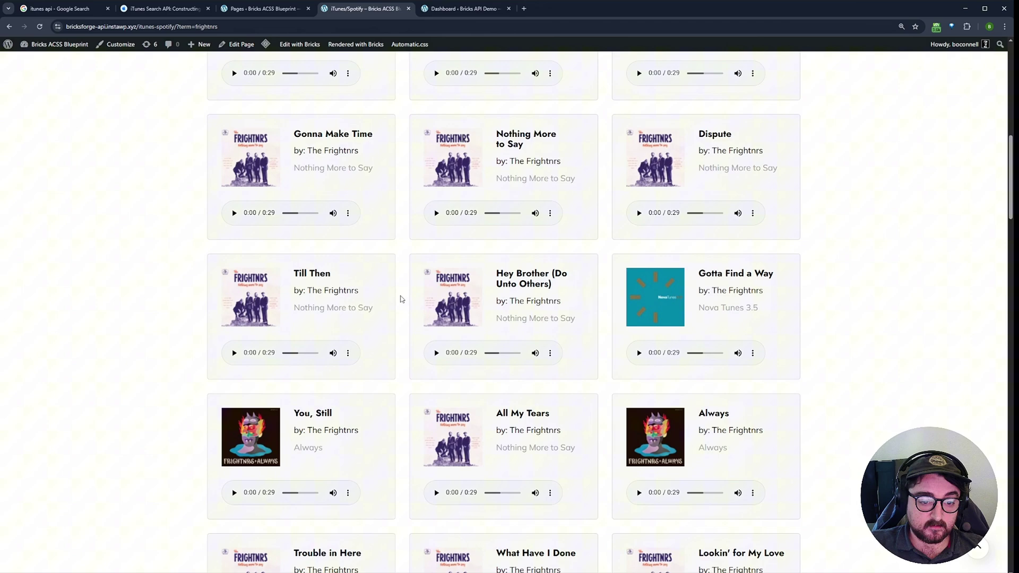
pyautogui.scroll(10, 402, 299)
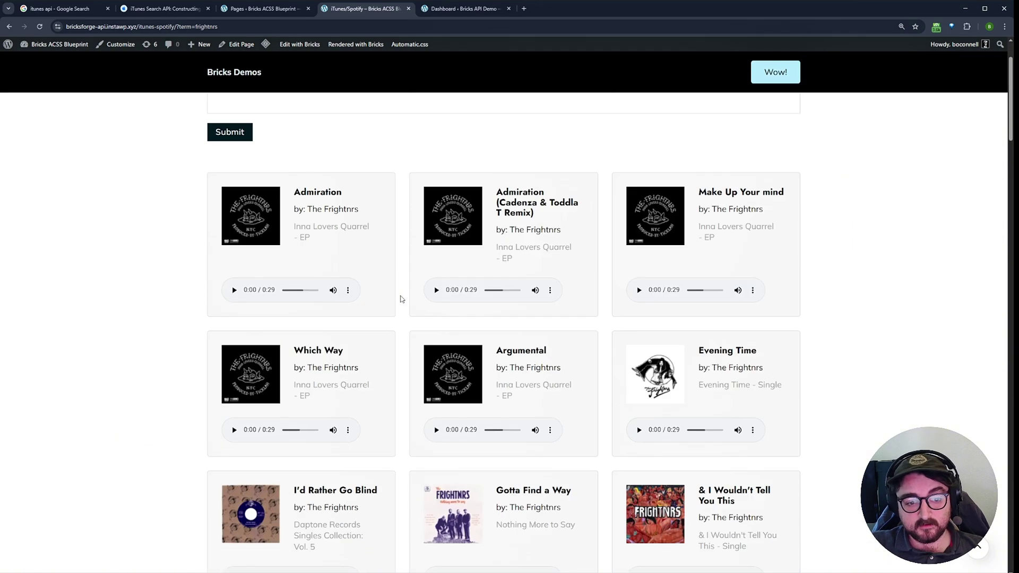
pyautogui.press('Tab')
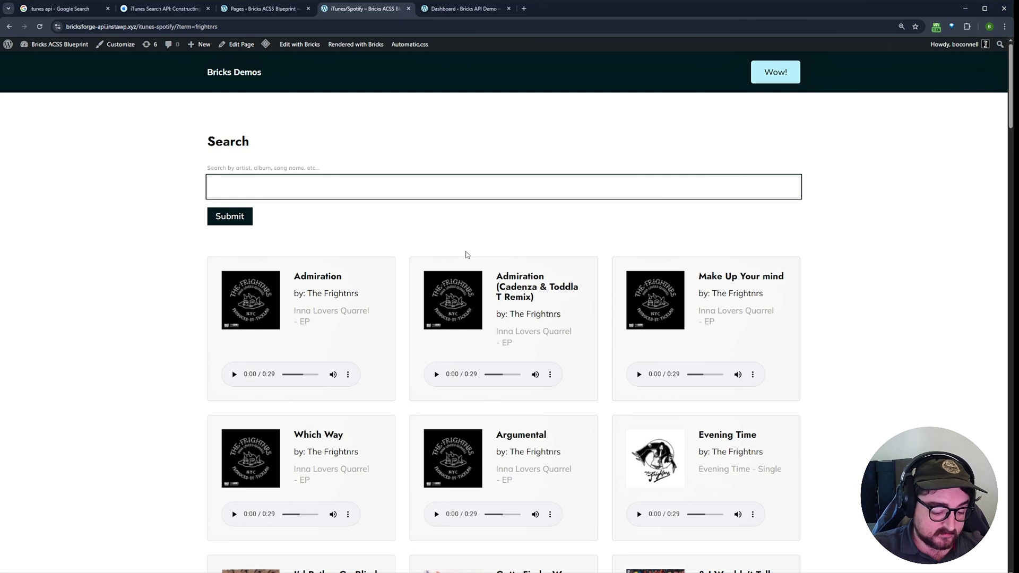
# - Run the new search, then lower the first track's volume and briefly play and pause it
pyautogui.write('drake')
pyautogui.press('Return')
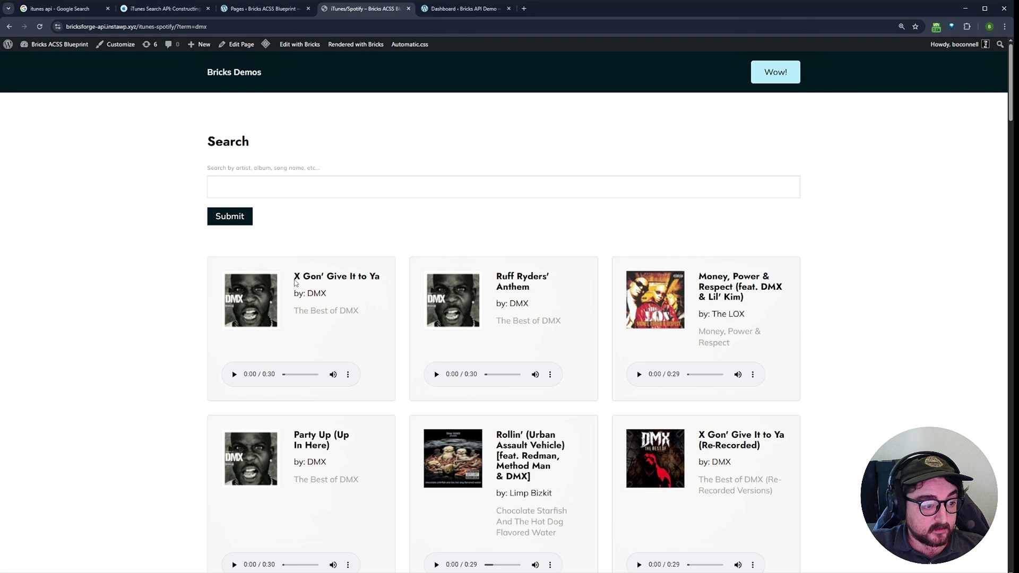
pyautogui.moveTo(295, 277); pyautogui.dragTo(363, 276)
pyautogui.click(384, 280)
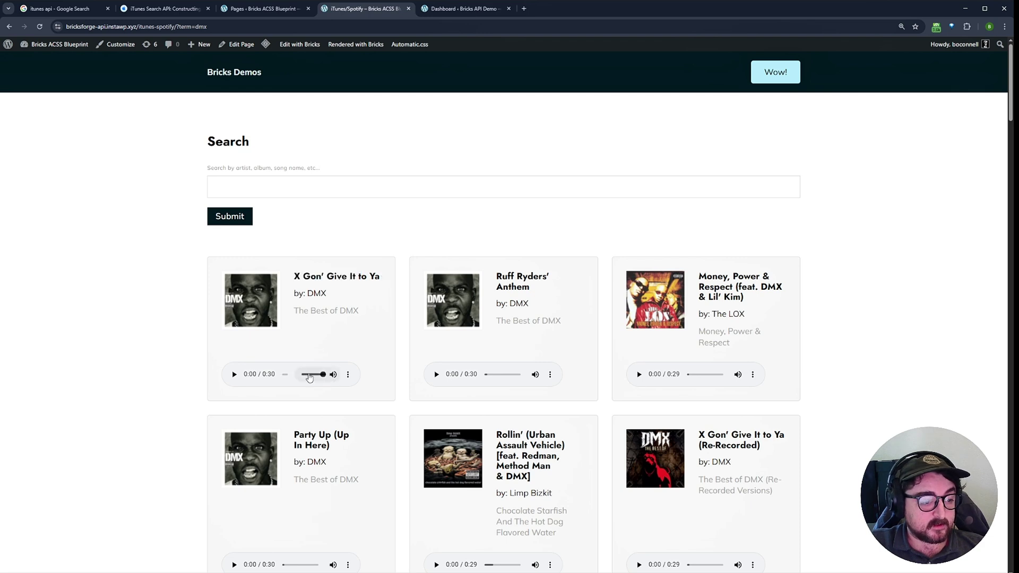
pyautogui.click(308, 375)
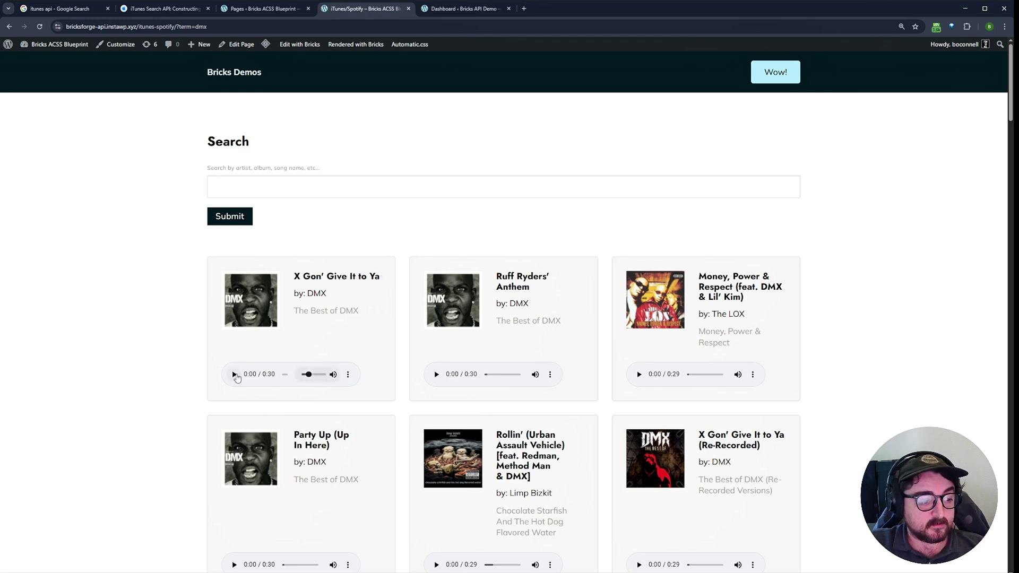
pyautogui.click(234, 375)
pyautogui.click(234, 375)
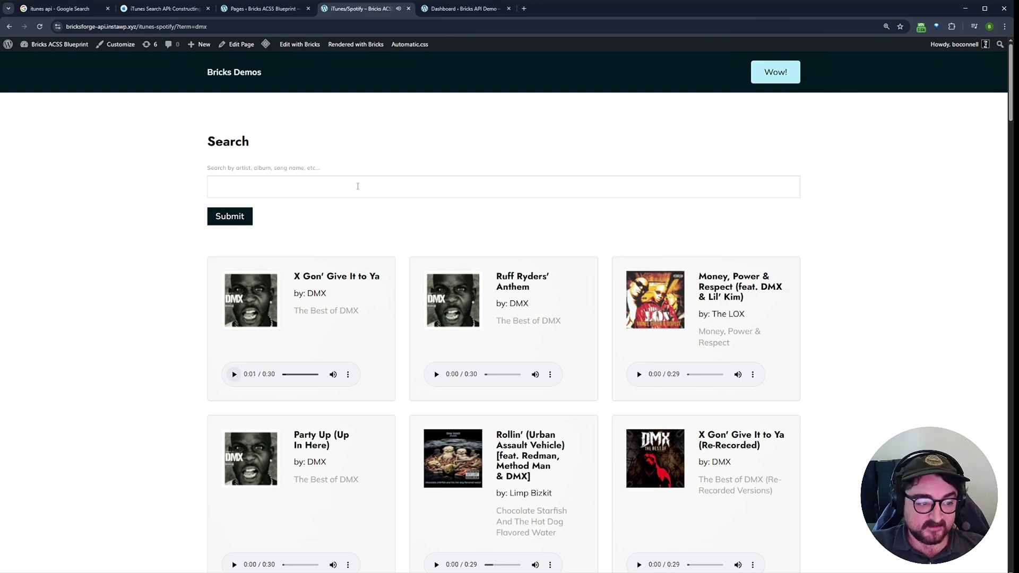
# - Switch to the 'itunes api' Google search results
pyautogui.click(358, 186)
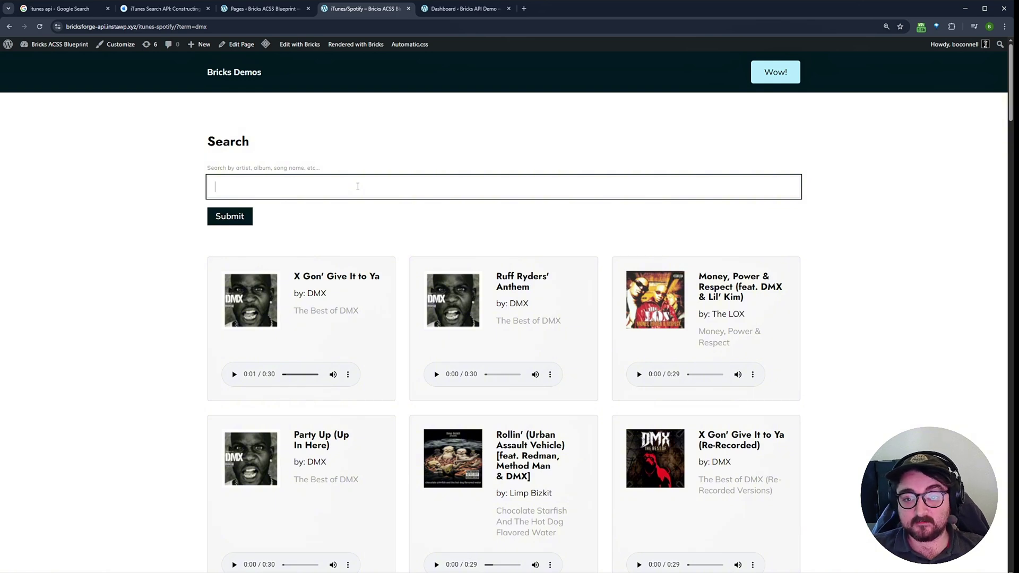
pyautogui.moveTo(207, 141); pyautogui.dragTo(296, 167)
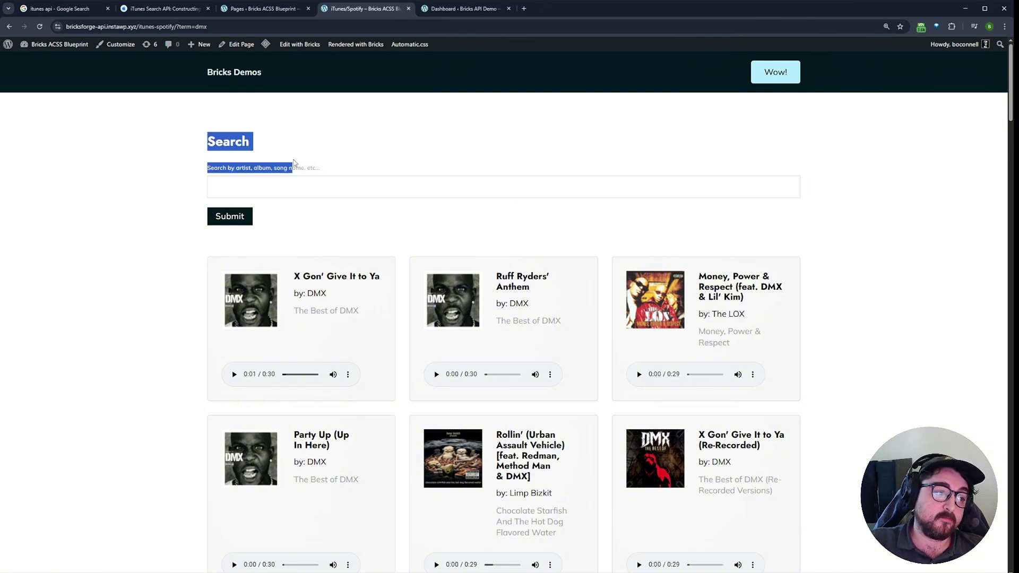
pyautogui.click(307, 175)
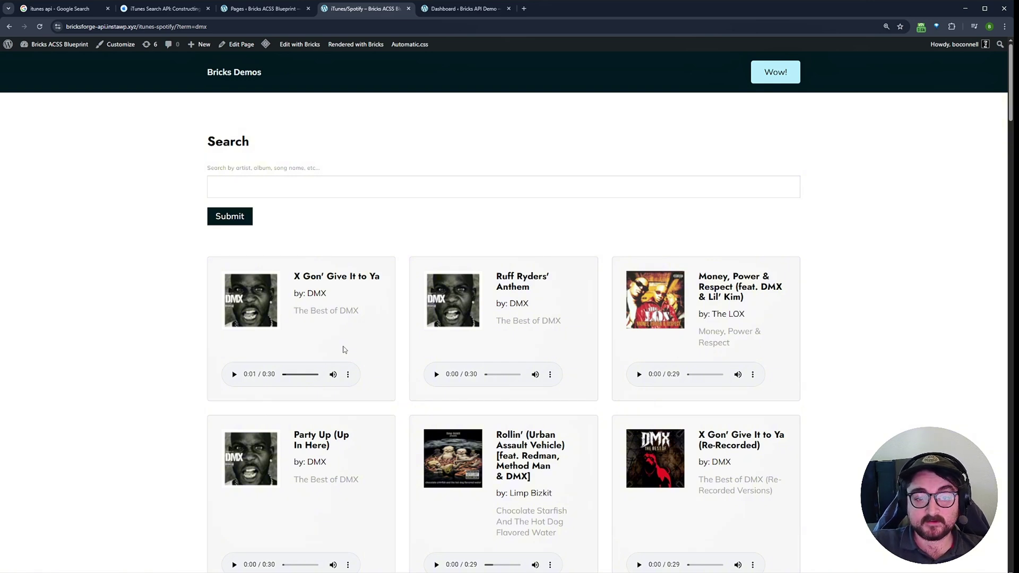
pyautogui.hotkey('ctrl', '1')
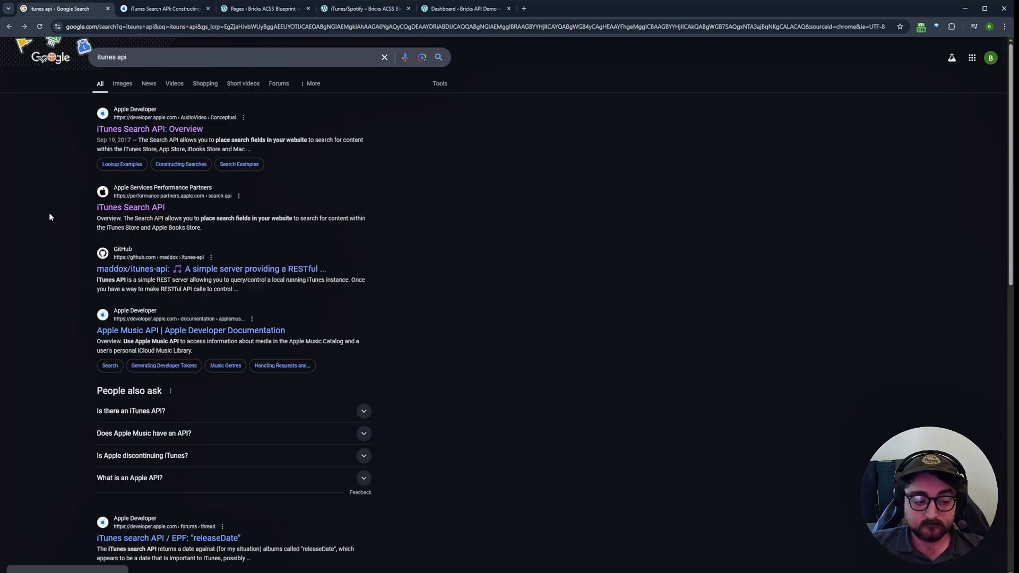
# - Open the 'iTunes Search API: Overview' result and continue to its Search (Constructing Searches) page
pyautogui.click(165, 133)
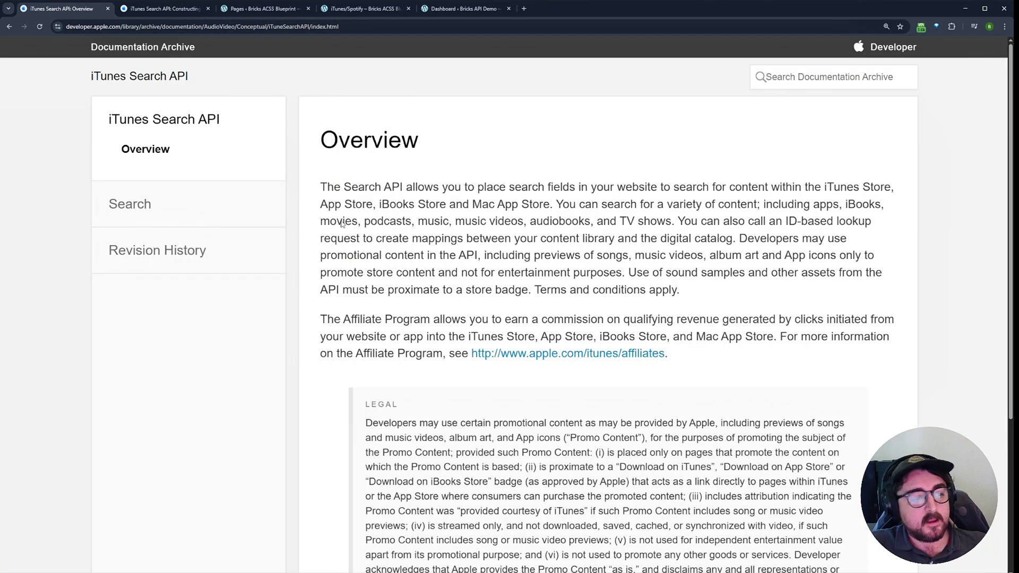
pyautogui.scroll(-2, 664, 250)
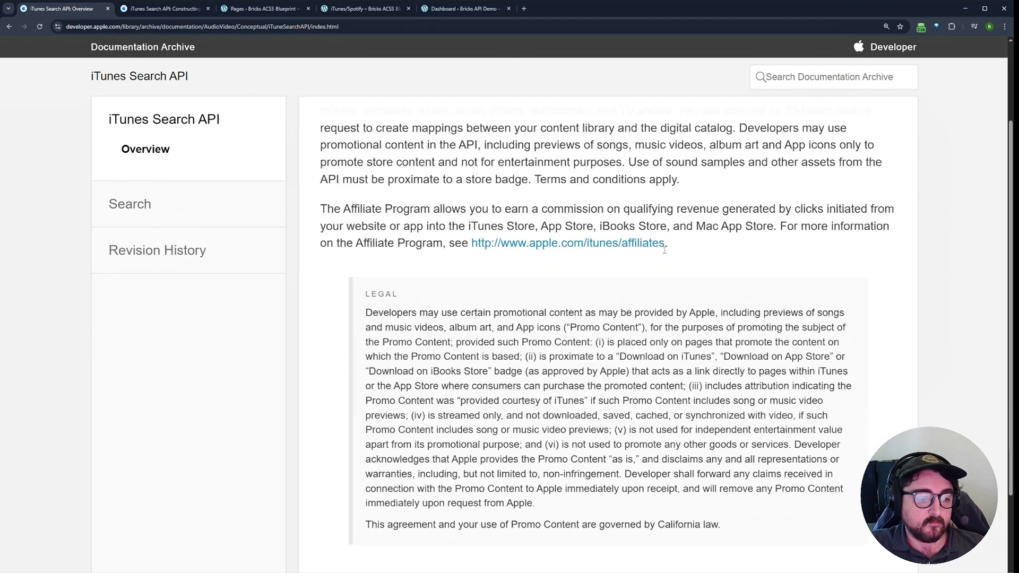
pyautogui.scroll(-2, 664, 250)
pyautogui.scroll(4, 664, 249)
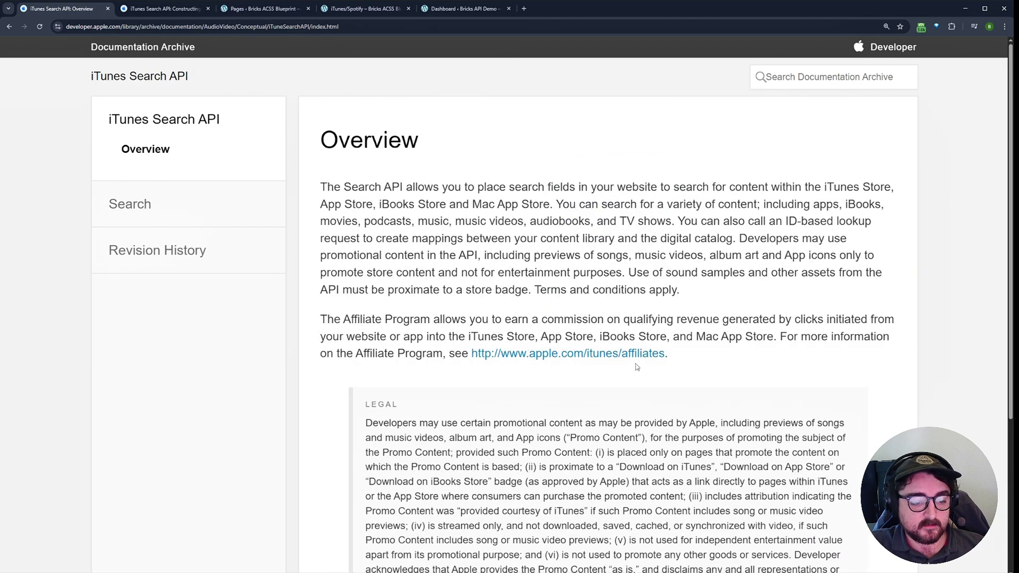
pyautogui.click(153, 205)
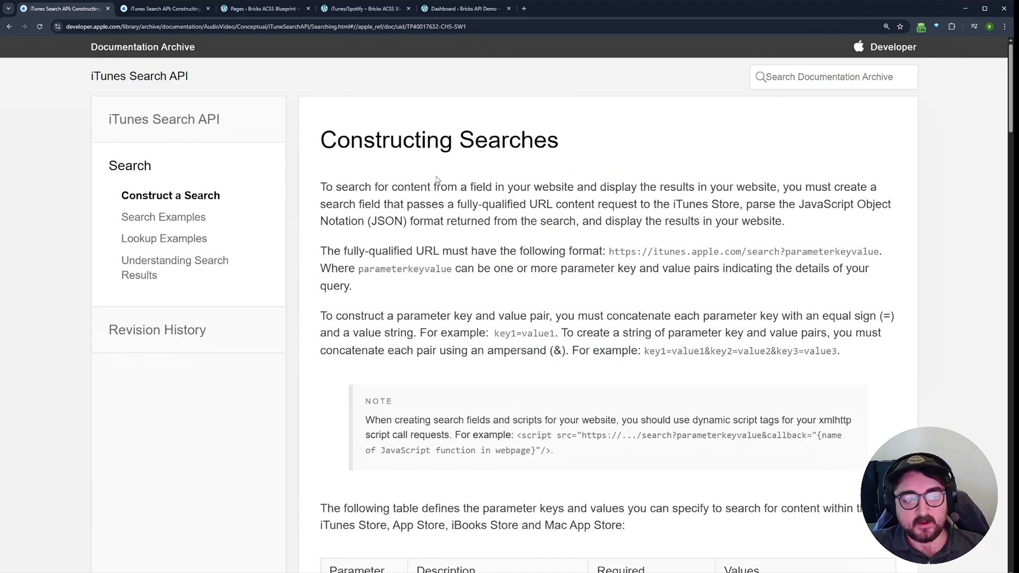
pyautogui.moveTo(317, 139); pyautogui.dragTo(578, 145)
pyautogui.click(578, 150)
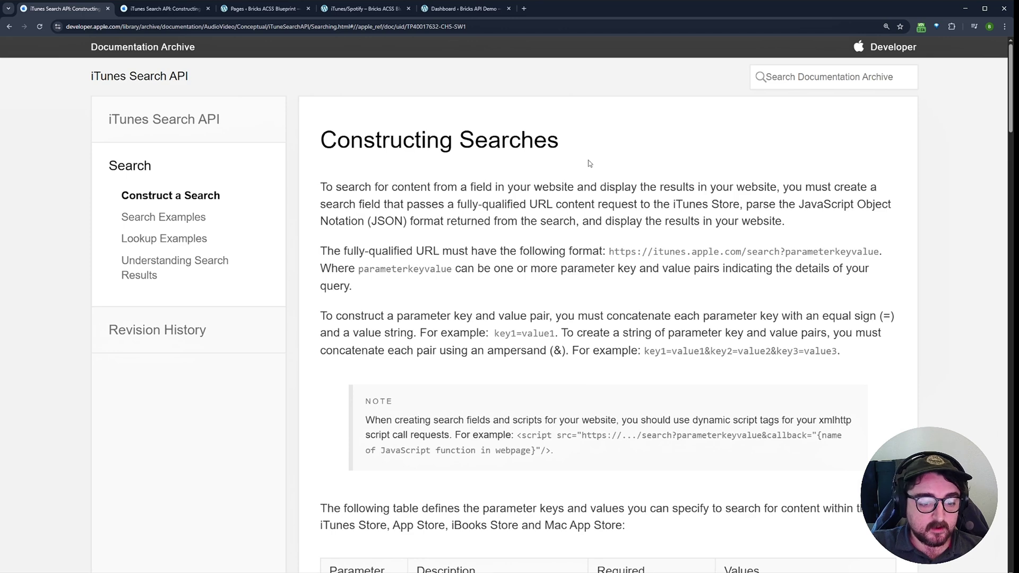
pyautogui.scroll(-2, 663, 292)
pyautogui.scroll(2, 664, 292)
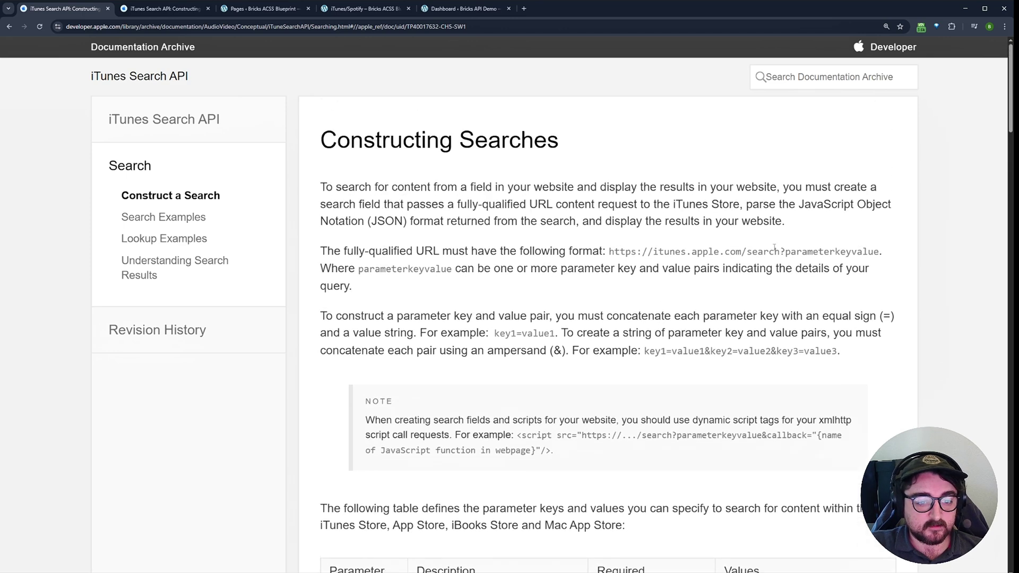
pyautogui.moveTo(613, 251); pyautogui.dragTo(884, 253)
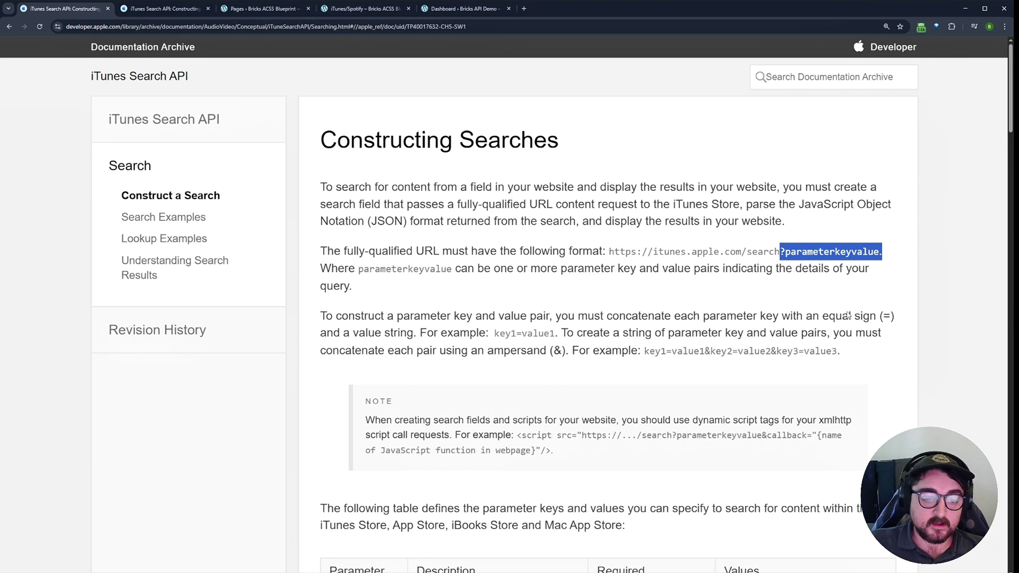
pyautogui.moveTo(644, 351); pyautogui.dragTo(667, 350)
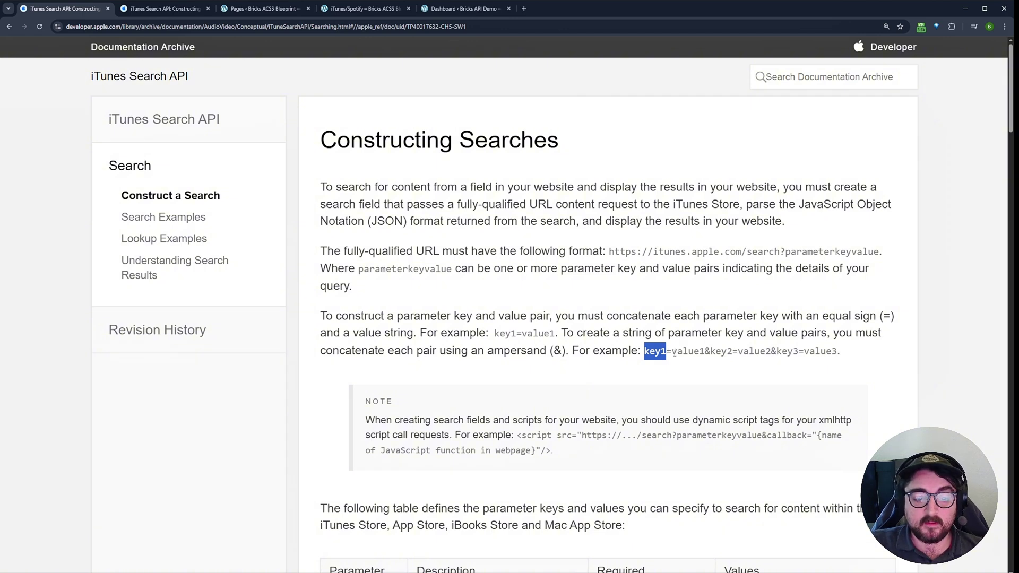
pyautogui.moveTo(672, 351); pyautogui.dragTo(706, 352)
pyautogui.moveTo(644, 351); pyautogui.dragTo(706, 351)
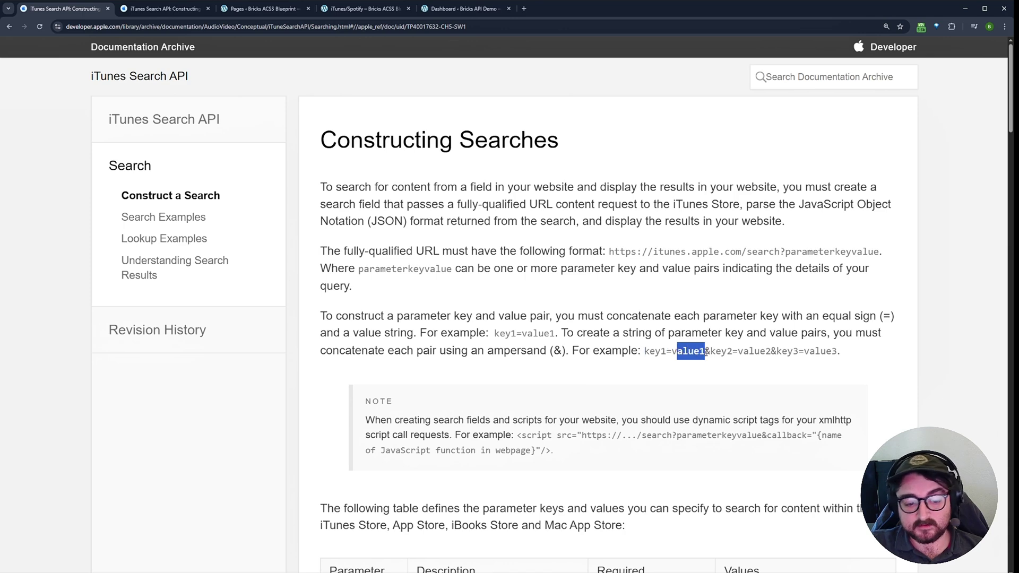
pyautogui.scroll(-5, 656, 352)
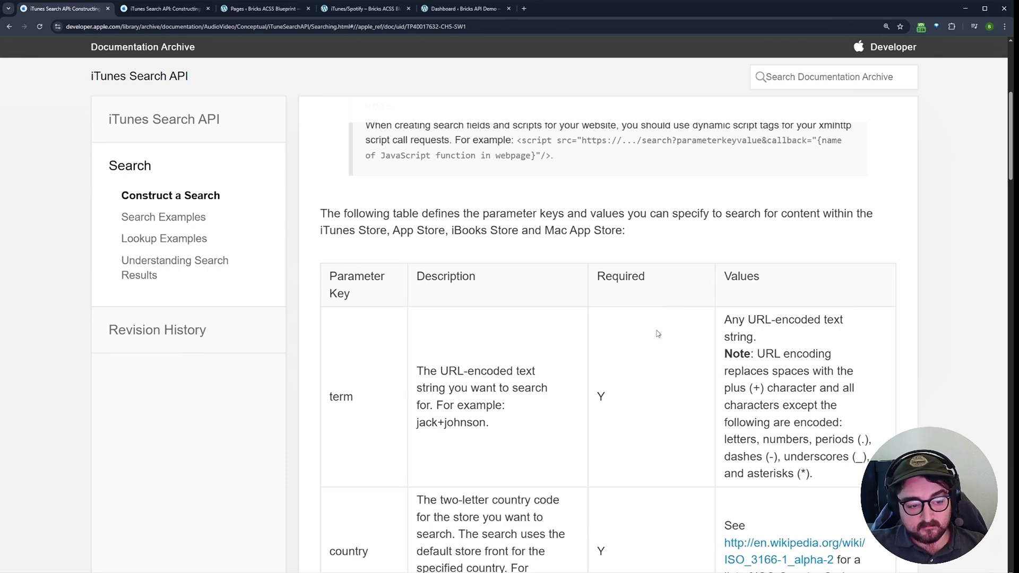
pyautogui.scroll(-4, 658, 334)
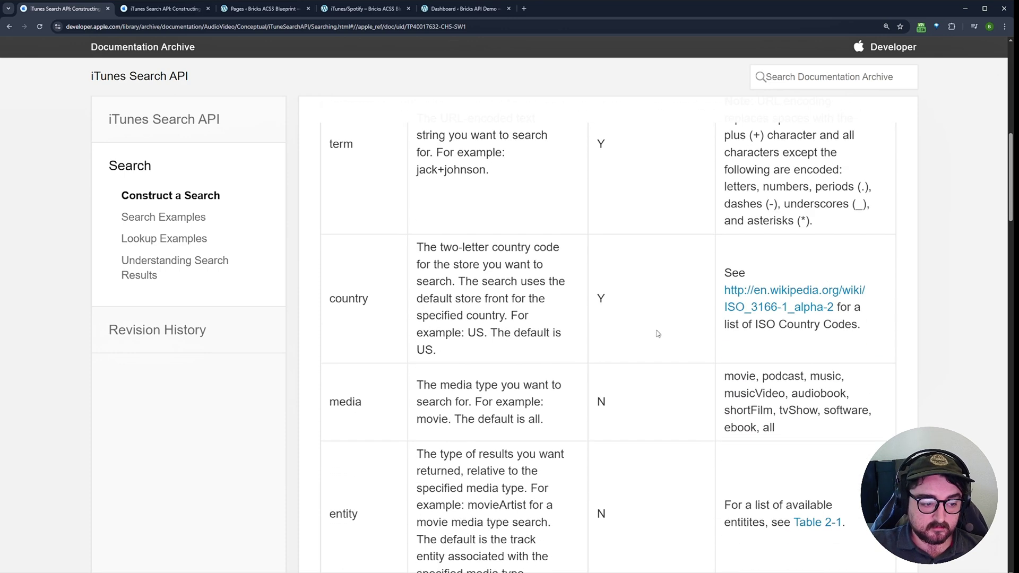
pyautogui.scroll(3, 670, 342)
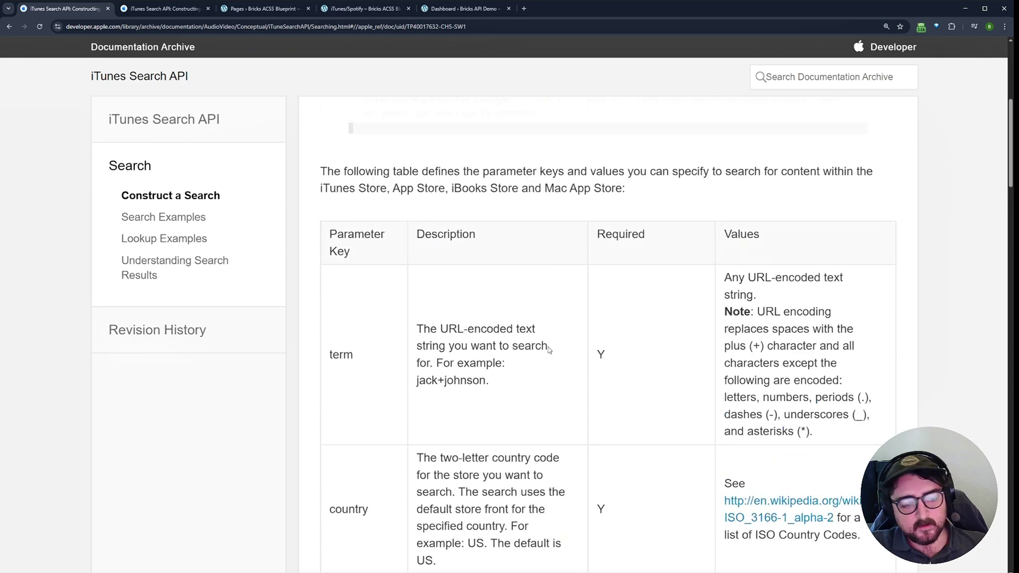
pyautogui.doubleClick(332, 355)
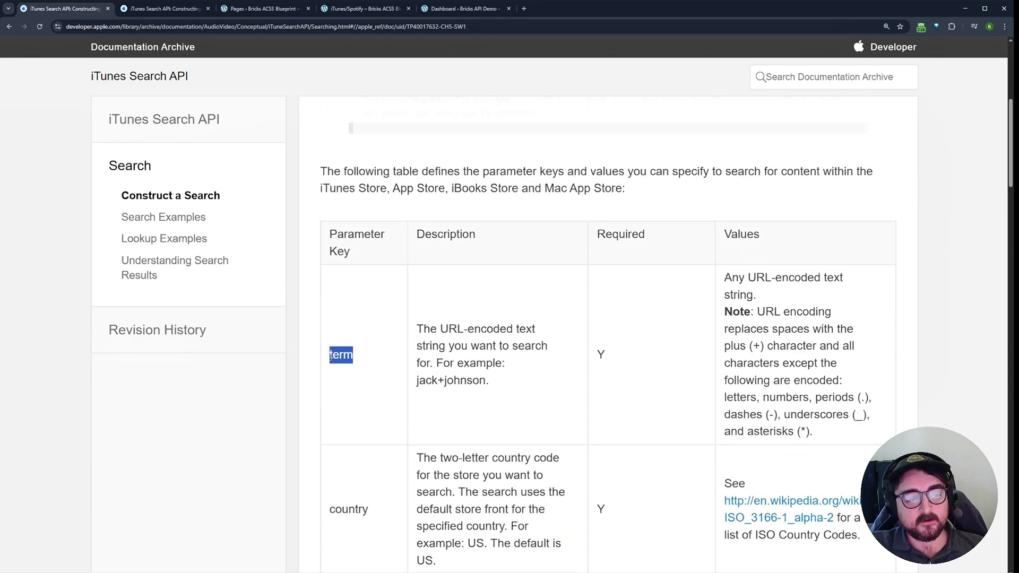
pyautogui.click(361, 361)
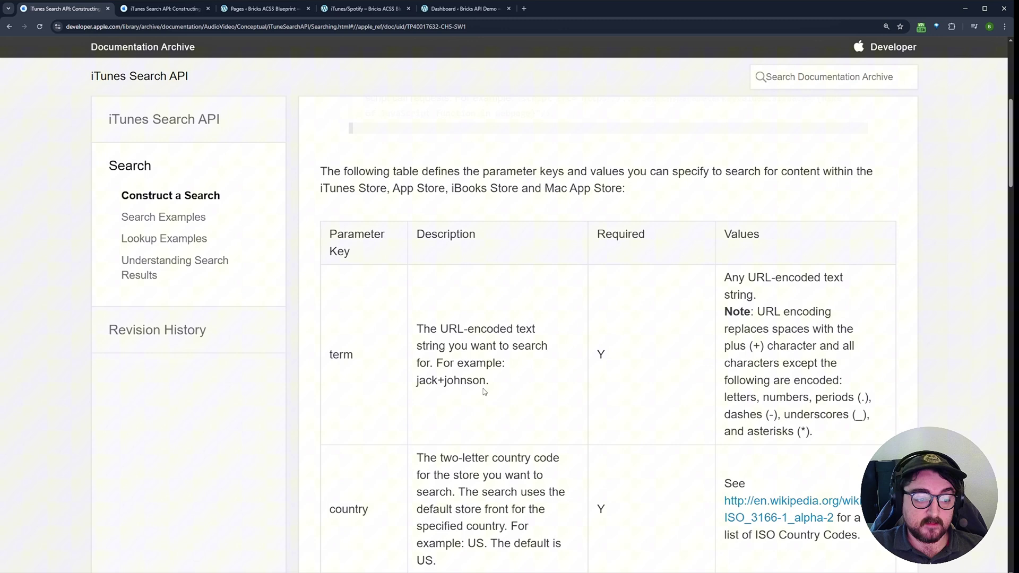
pyautogui.moveTo(486, 381); pyautogui.dragTo(418, 381)
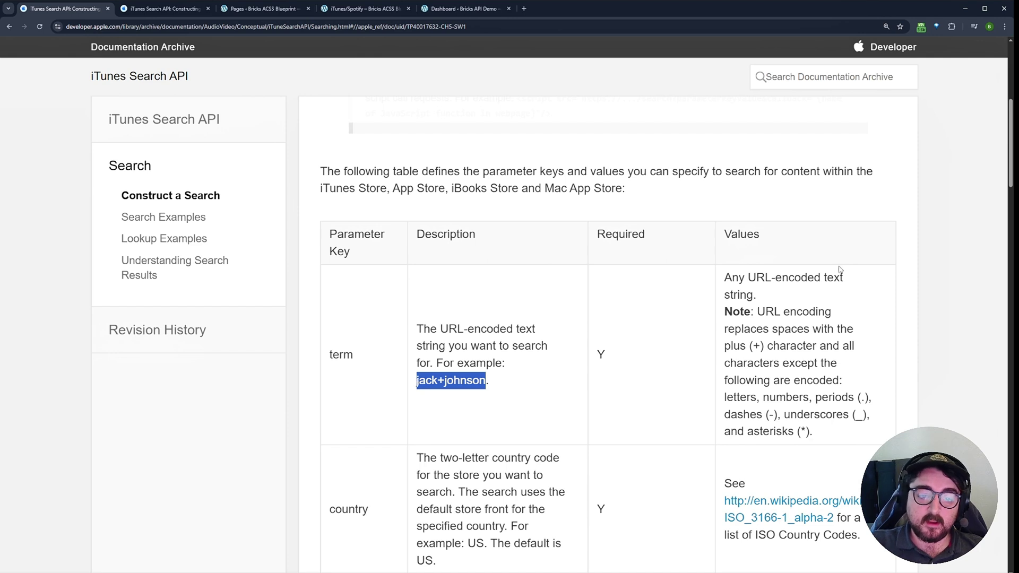
pyautogui.moveTo(725, 329); pyautogui.dragTo(766, 345)
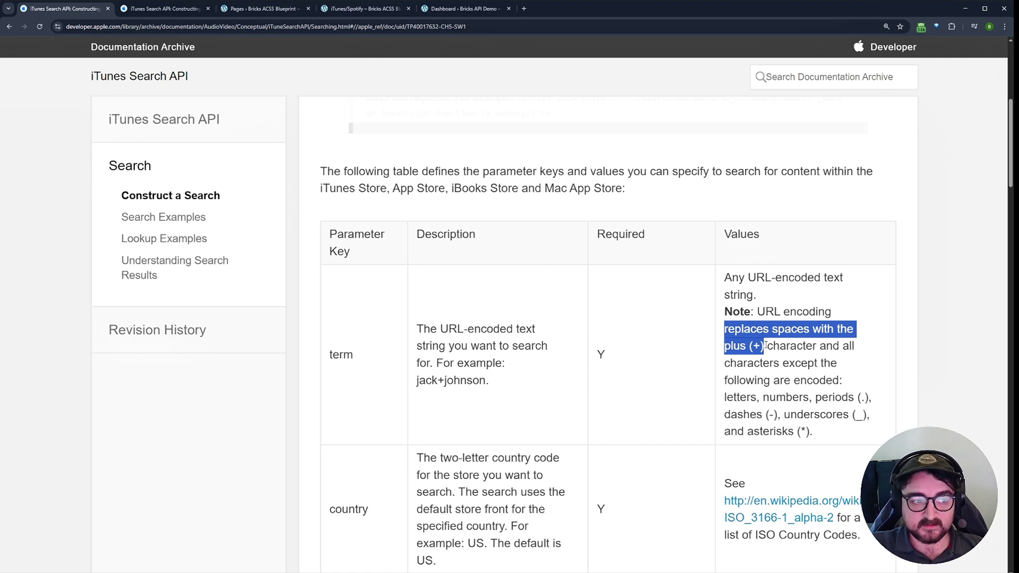
pyautogui.click(768, 347)
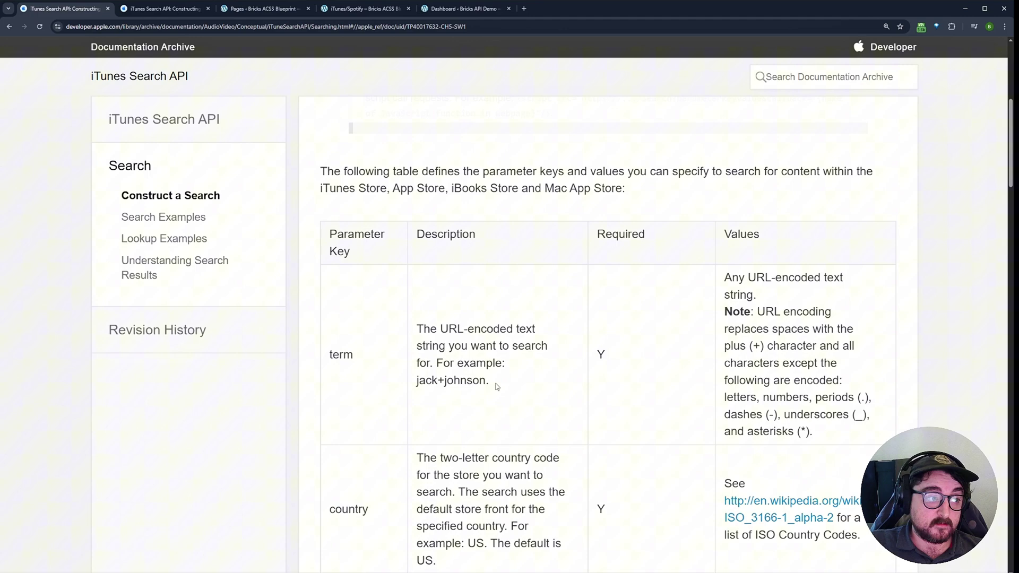
pyautogui.scroll(5, 731, 370)
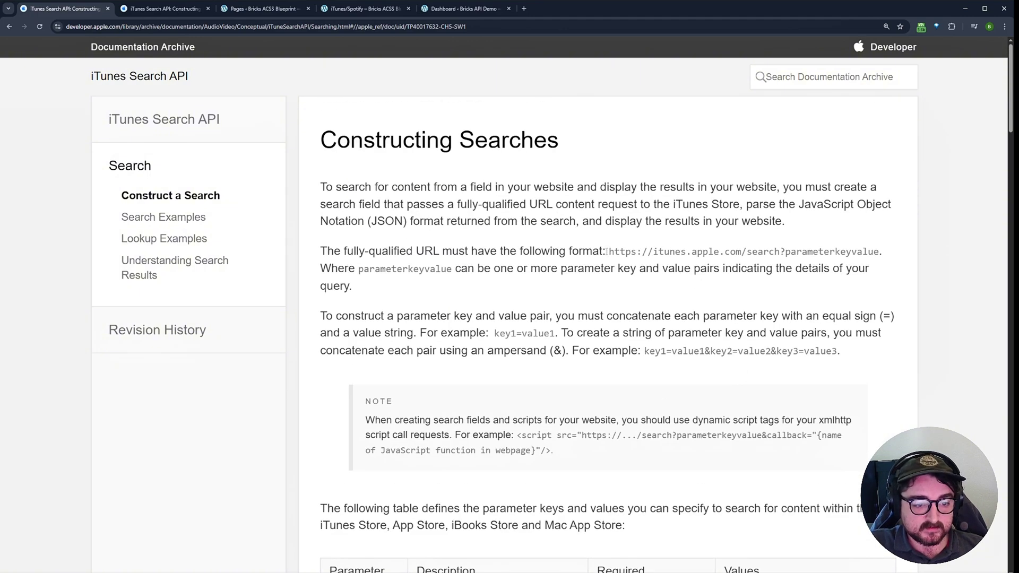
pyautogui.moveTo(607, 252); pyautogui.dragTo(781, 252)
pyautogui.hotkey('ctrl', 'c')
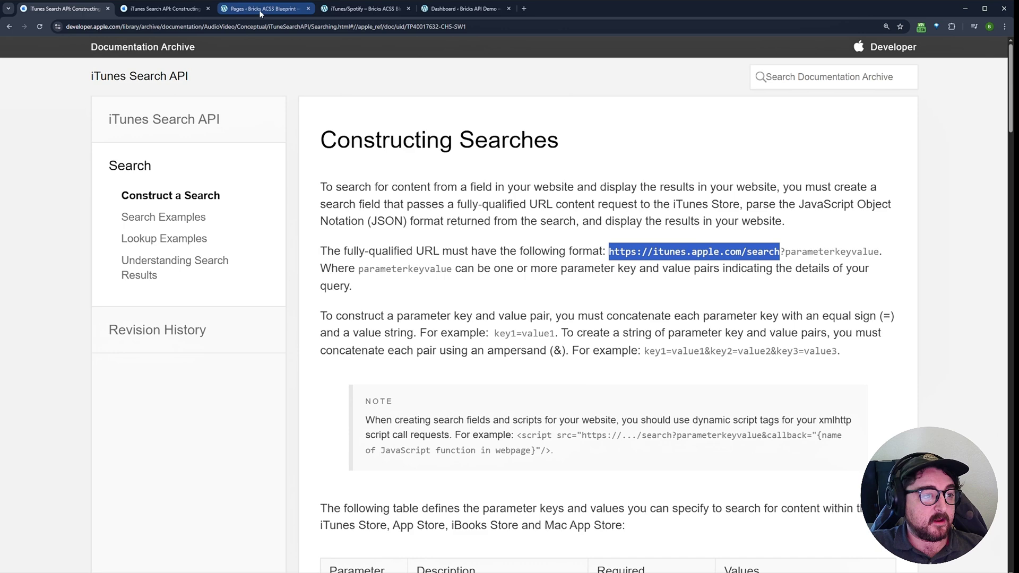
# - Go to the Bricksforge API Query Builder in the WordPress dashboard
pyautogui.click(453, 9)
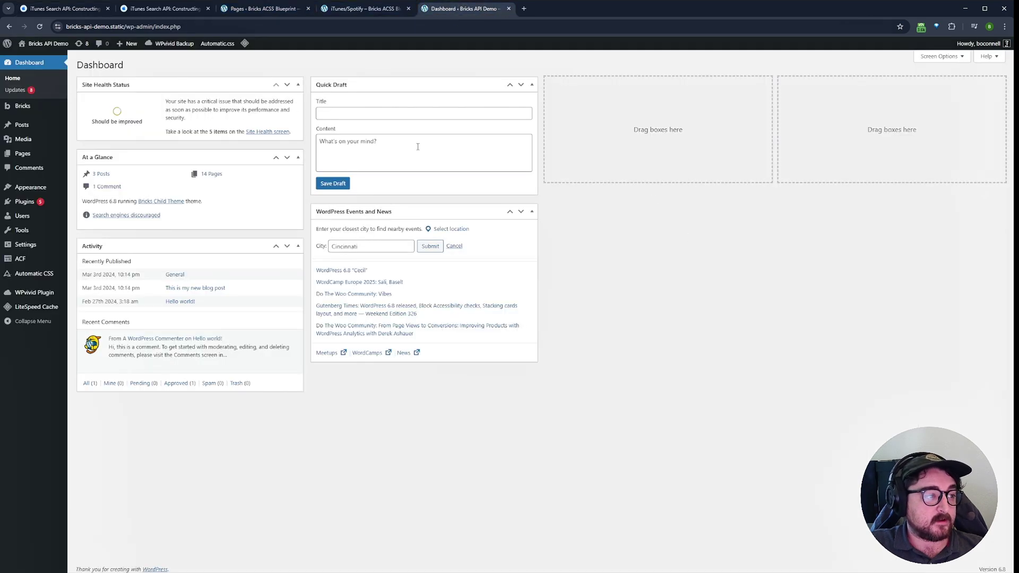
pyautogui.moveTo(7, 106)
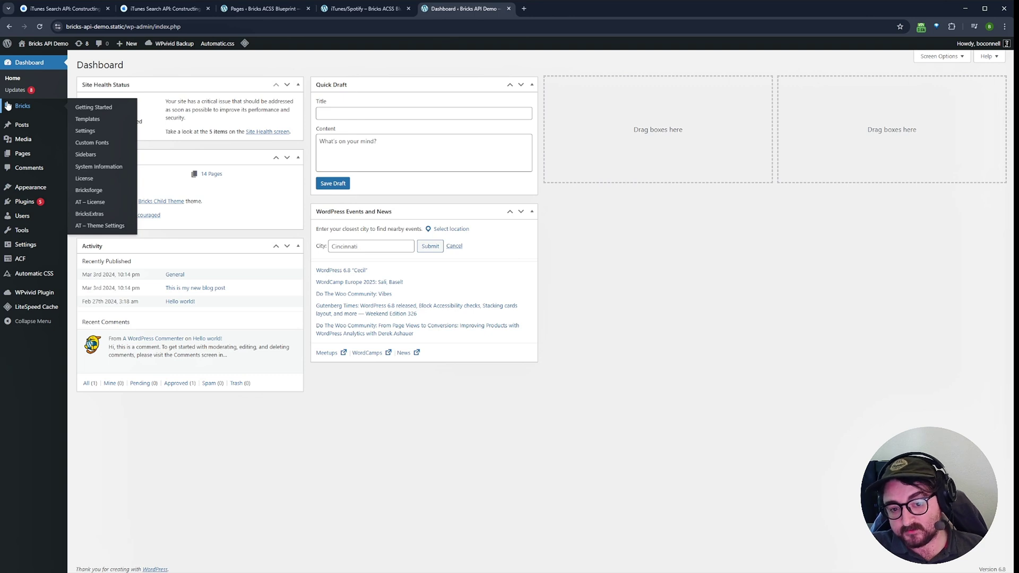
pyautogui.click(98, 190)
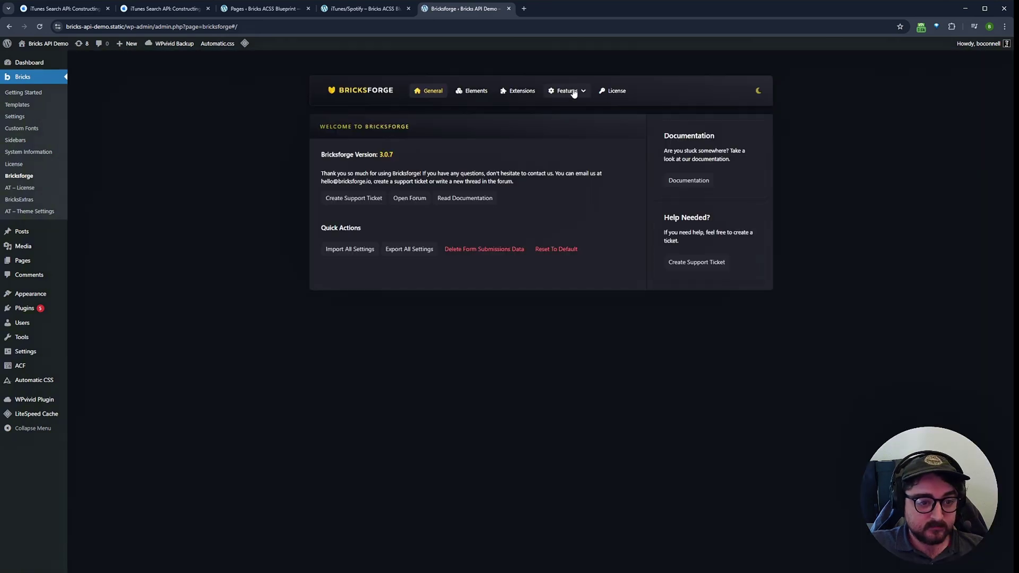
pyautogui.click(573, 93)
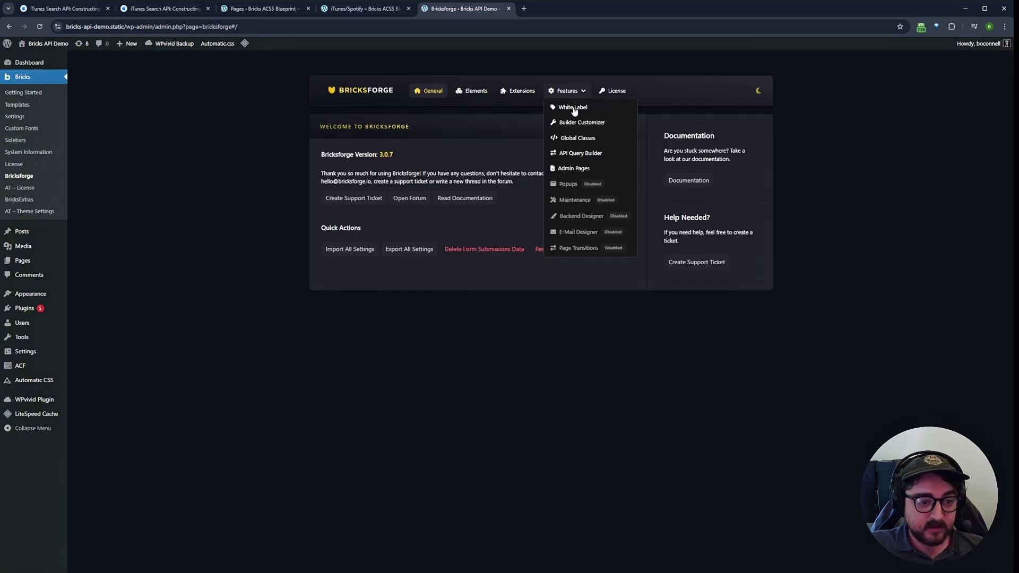
pyautogui.click(582, 153)
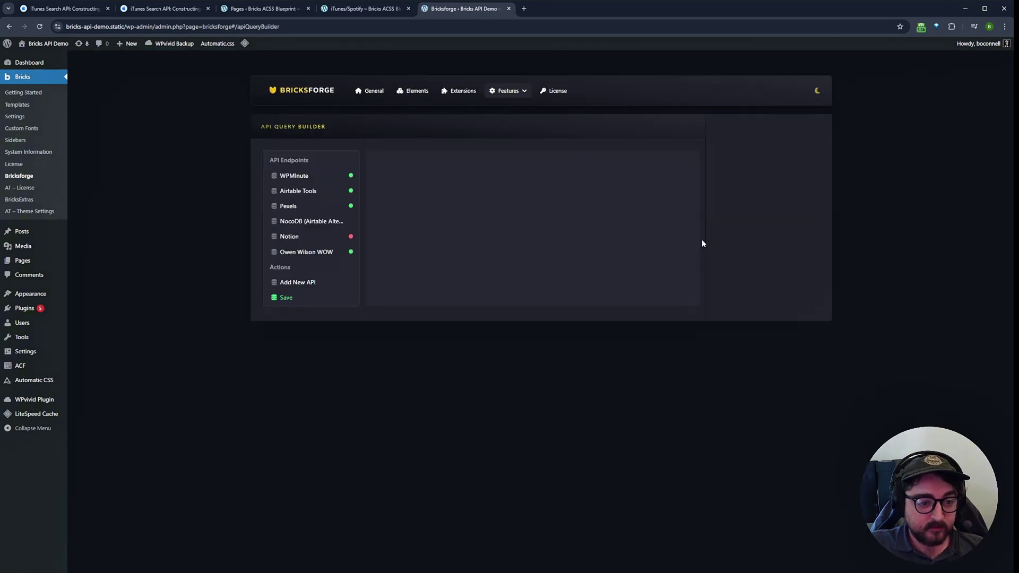
# - Add a new API endpoint named 'iTunes' with the pasted search URL
pyautogui.click(292, 282)
pyautogui.tripleClick(469, 208)
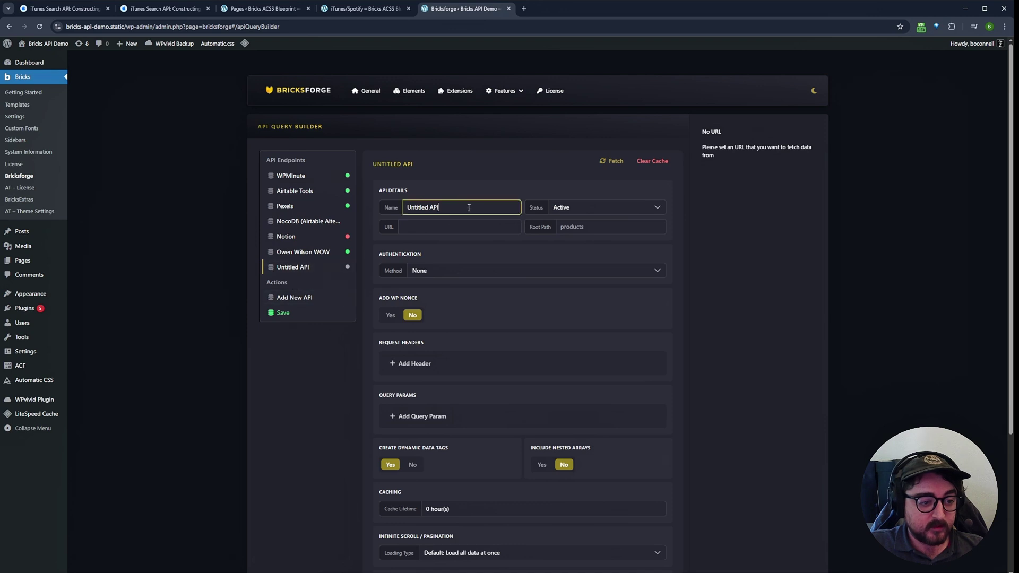
pyautogui.press('BackSpace')
pyautogui.write('iTunes')
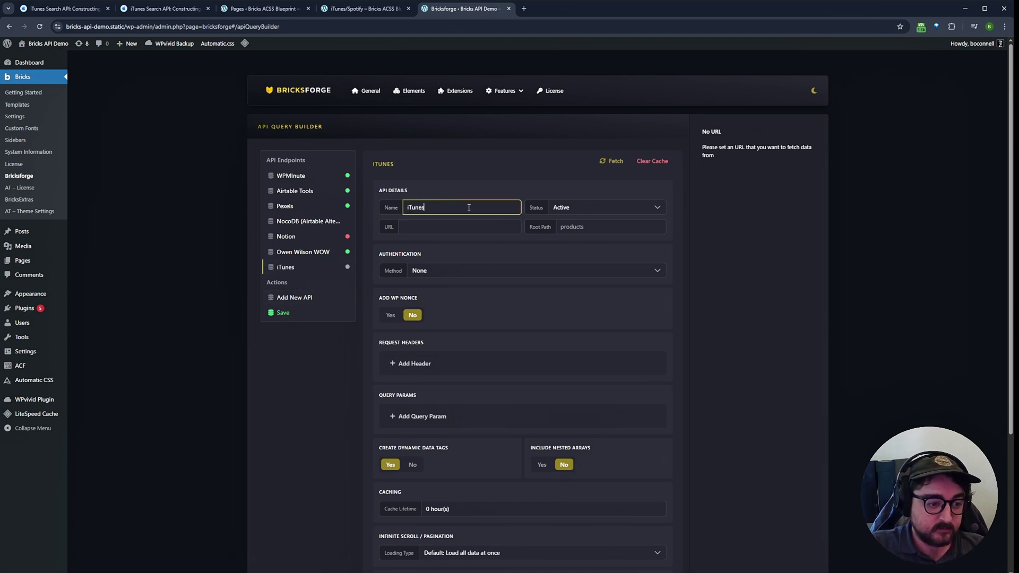
pyautogui.click(476, 226)
pyautogui.hotkey('ctrl', 'v')
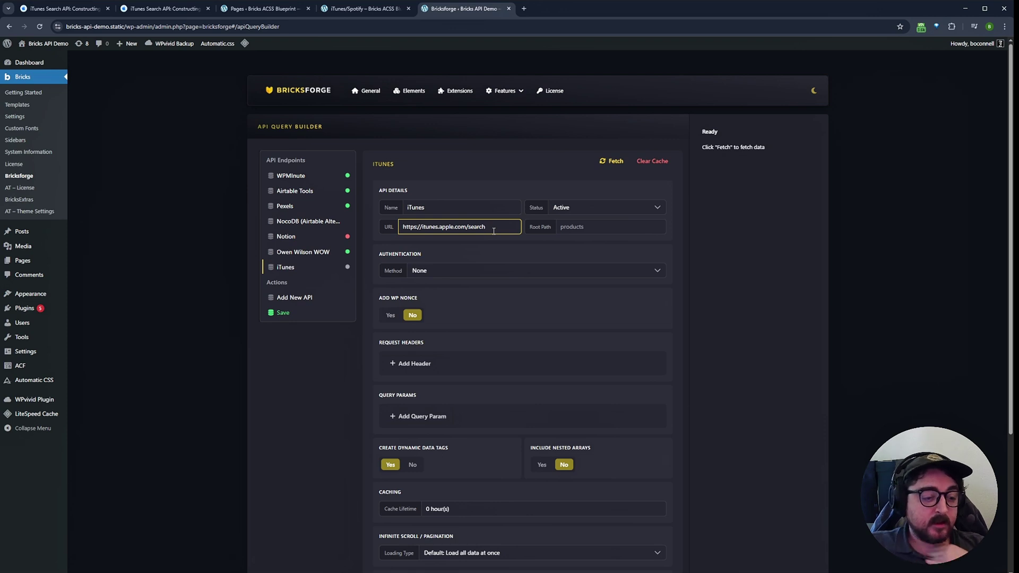
# - Add a query param to the iTunes endpoint with key 'term' and value 'jack+johnson'
pyautogui.click(433, 415)
pyautogui.click(477, 418)
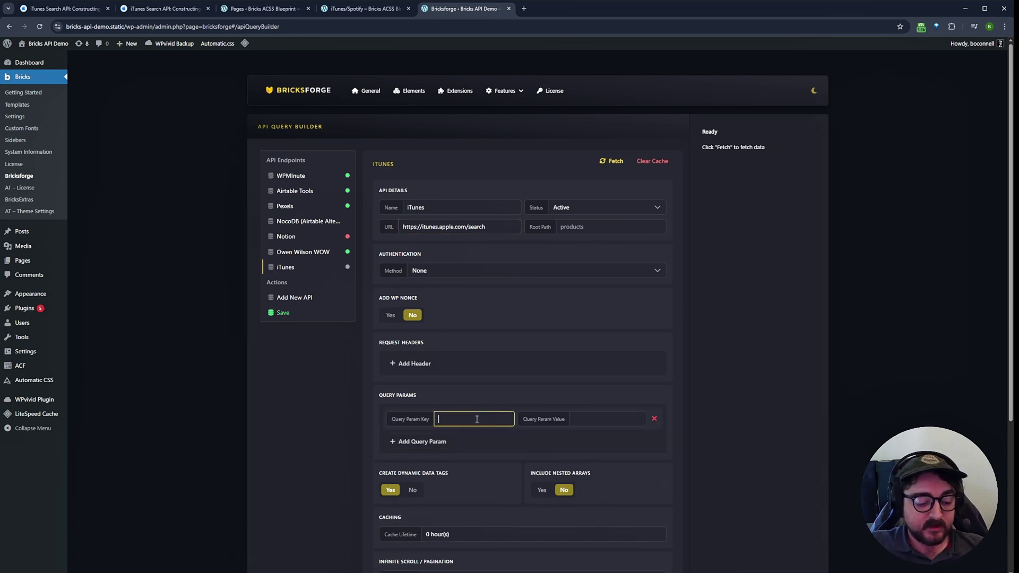
pyautogui.write('term')
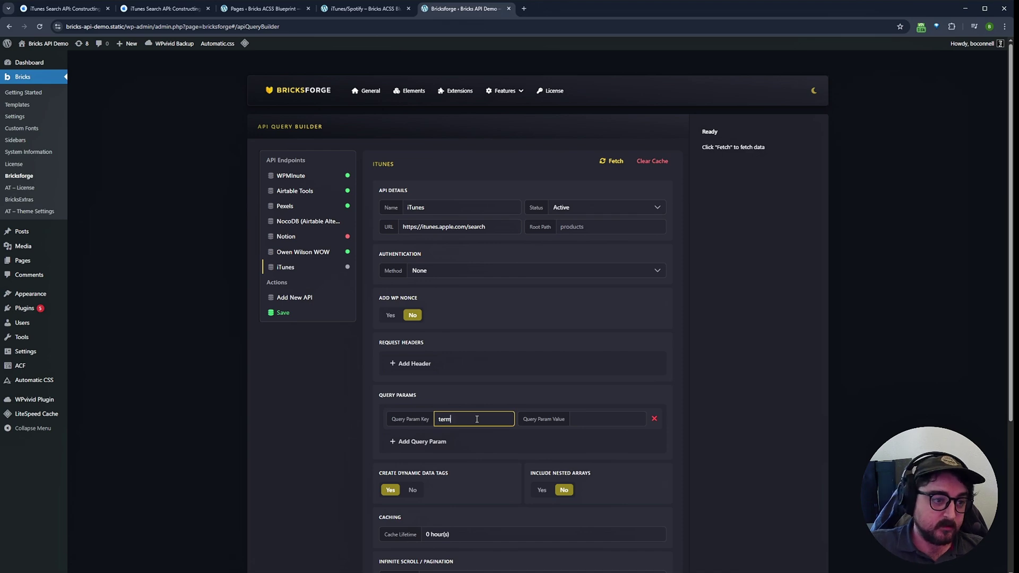
pyautogui.click(45, 10)
pyautogui.scroll(-4, 388, 317)
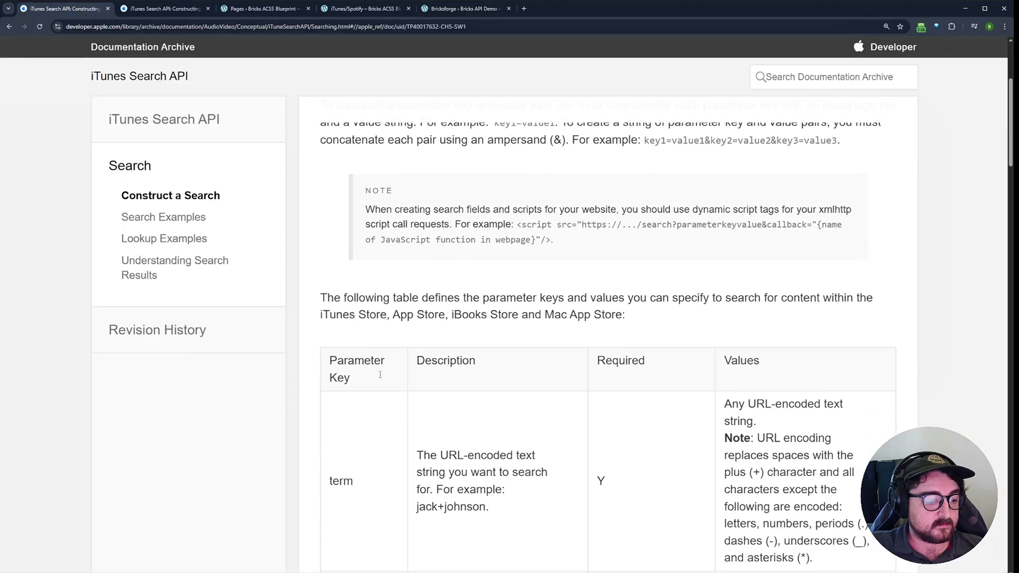
pyautogui.click(462, 8)
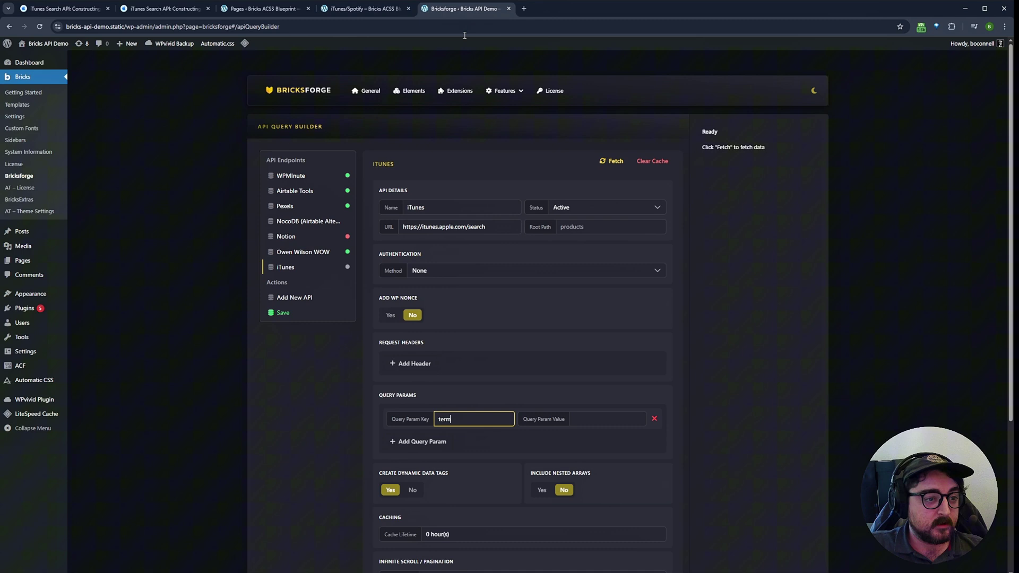
pyautogui.click(592, 420)
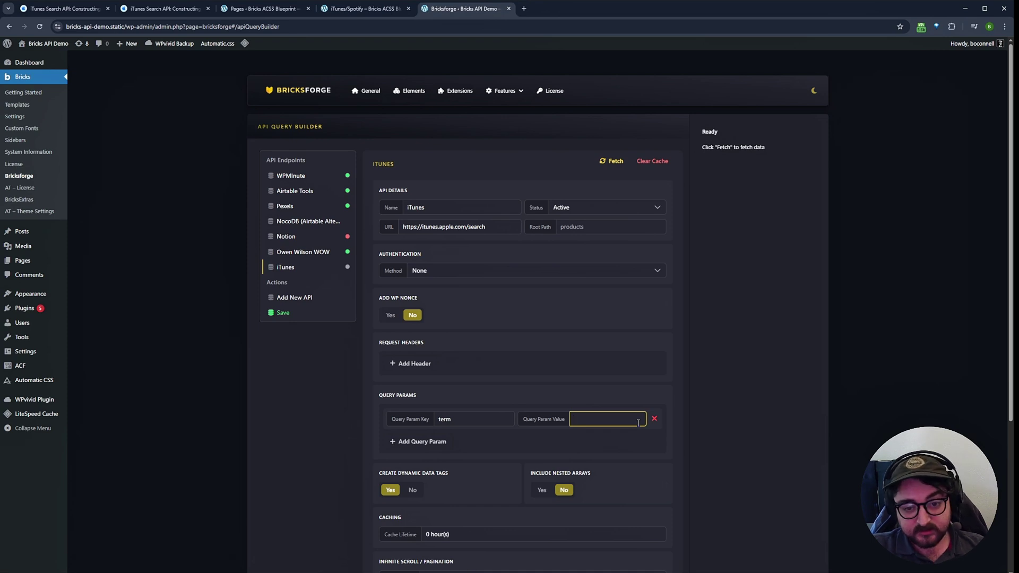
pyautogui.write('jac')
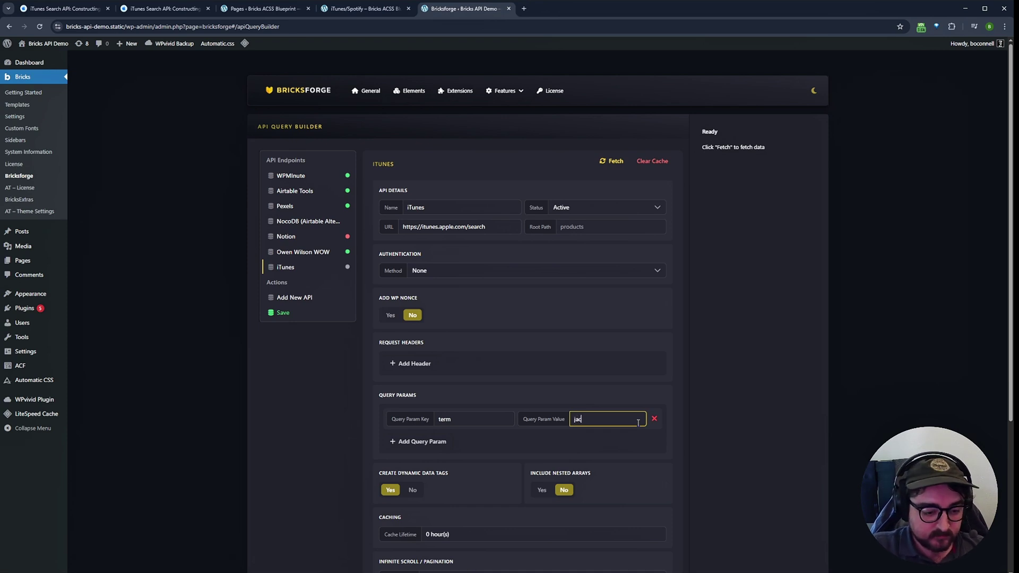
pyautogui.write('k+johnson')
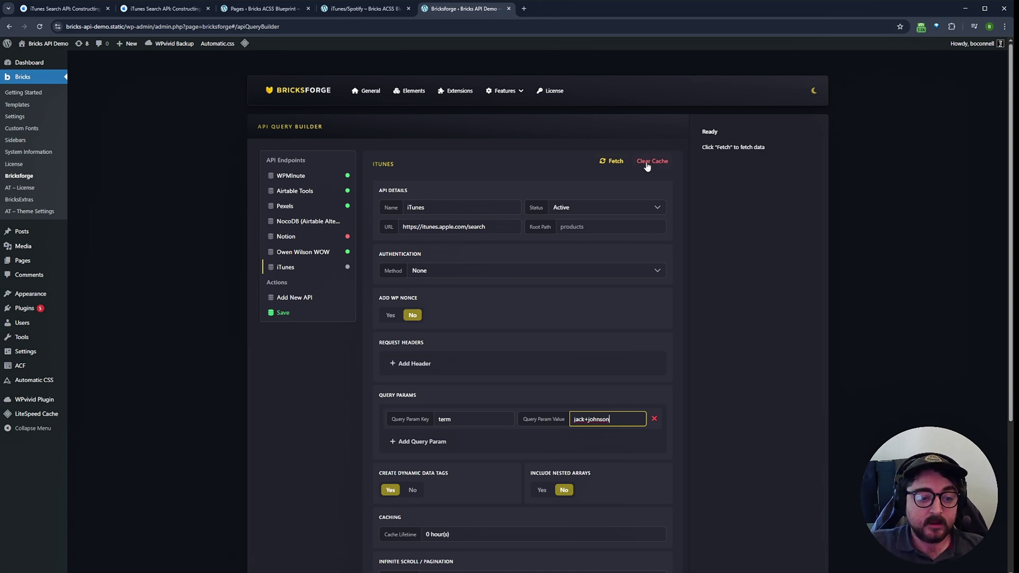
# - Fetch the jack+johnson results into the data preview
pyautogui.click(614, 162)
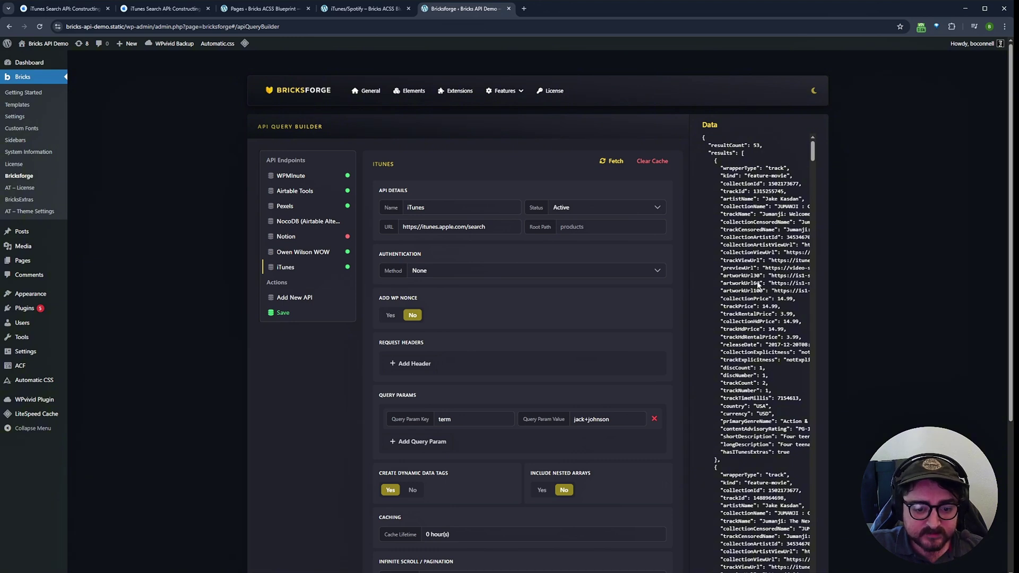
pyautogui.scroll(-8, 767, 357)
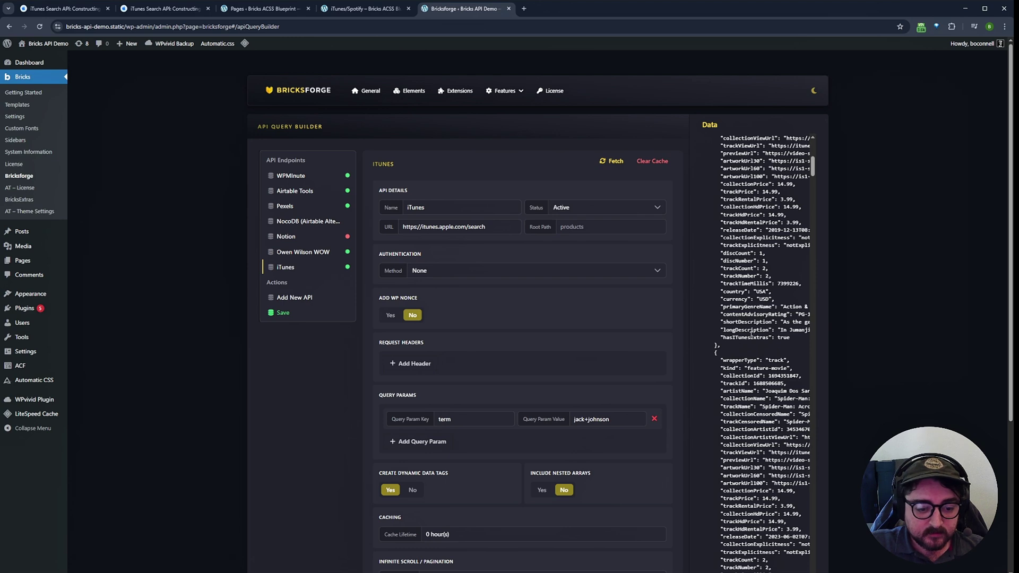
pyautogui.scroll(-2, 751, 334)
# - Change the term value to 'beatles', clear the cache and refetch the results
pyautogui.tripleClick(572, 419)
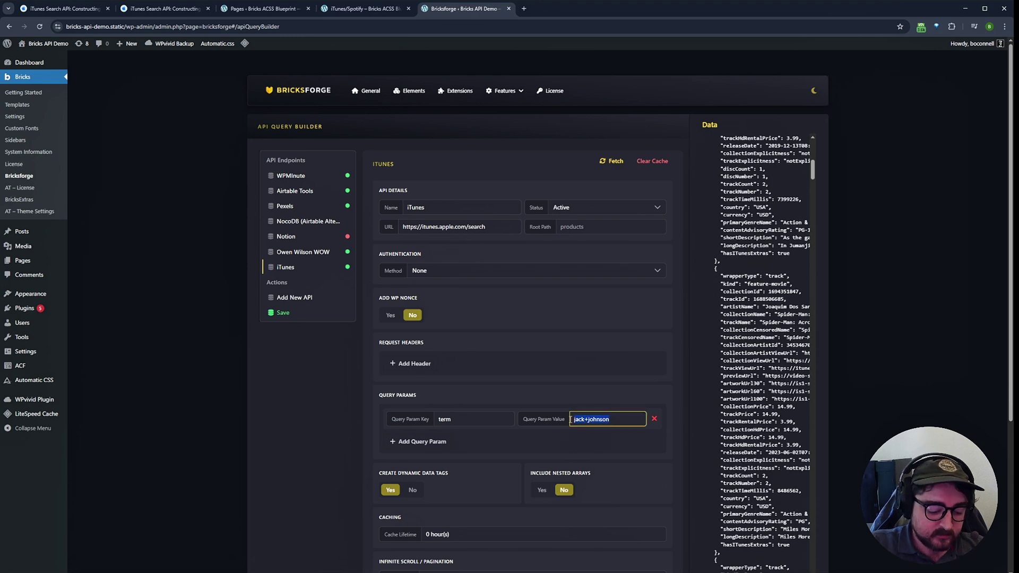
pyautogui.write('beatles')
pyautogui.click(651, 160)
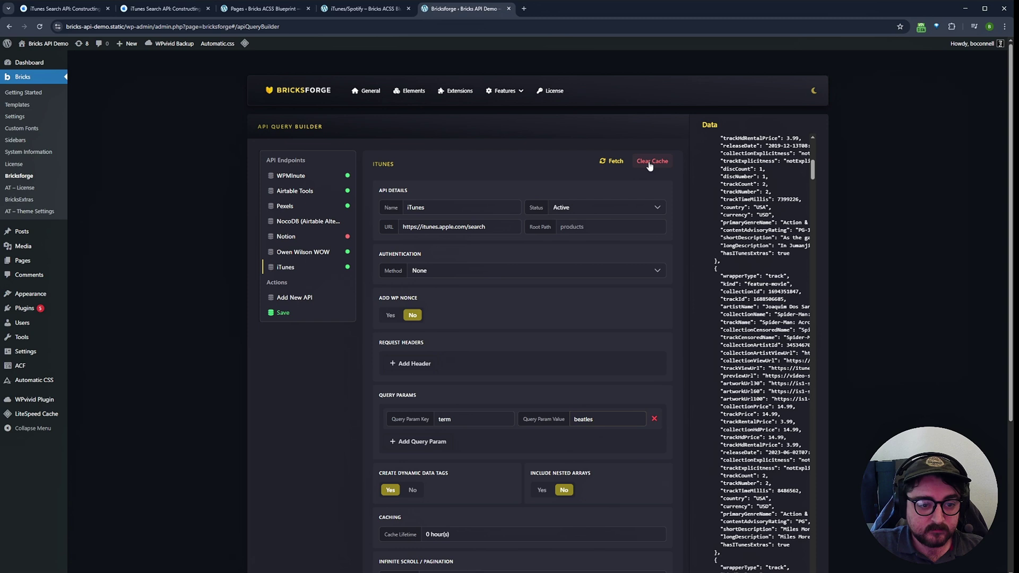
pyautogui.click(612, 161)
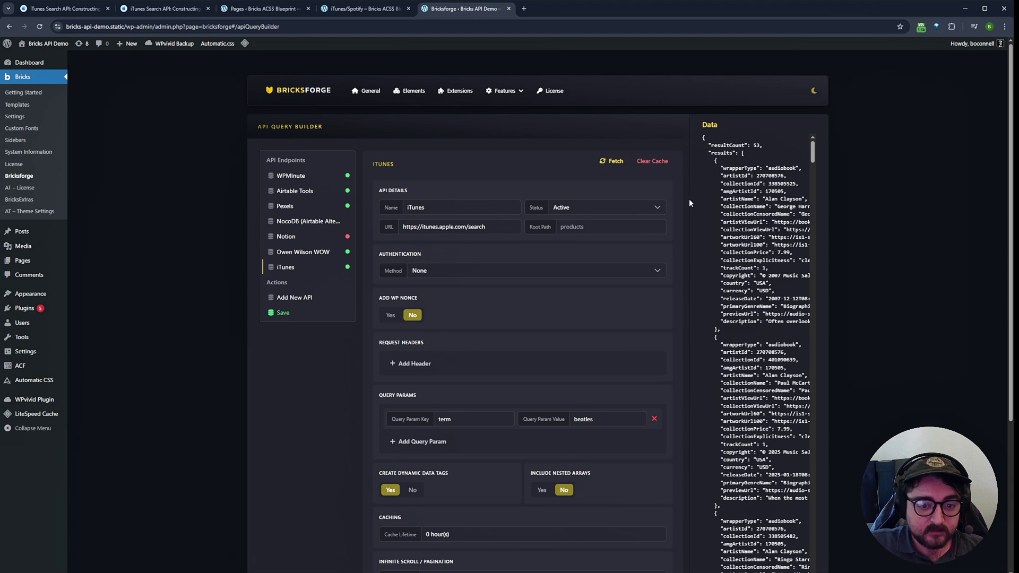
pyautogui.moveTo(778, 206); pyautogui.dragTo(800, 207)
pyautogui.scroll(-8, 794, 234)
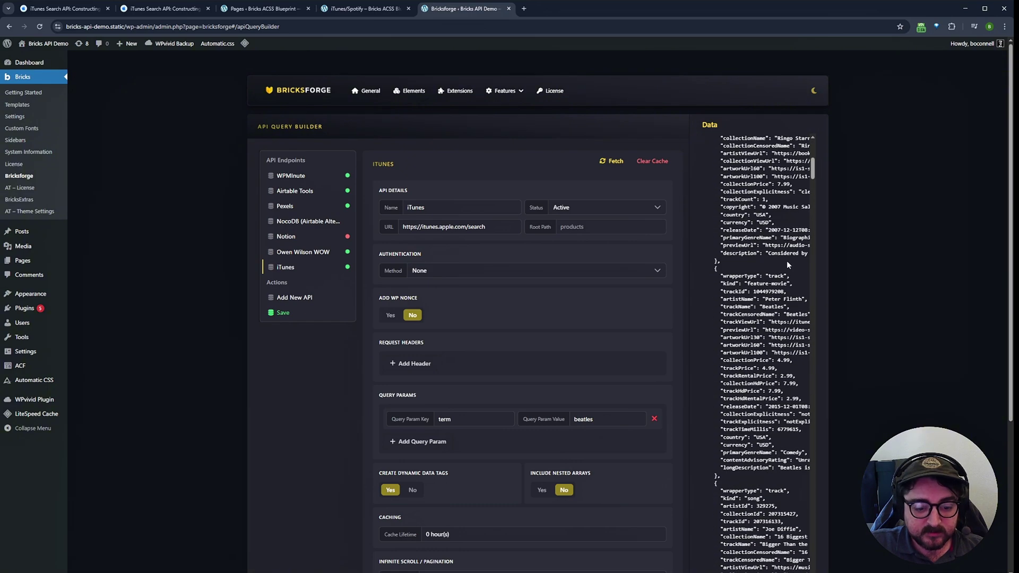
pyautogui.scroll(6, 787, 260)
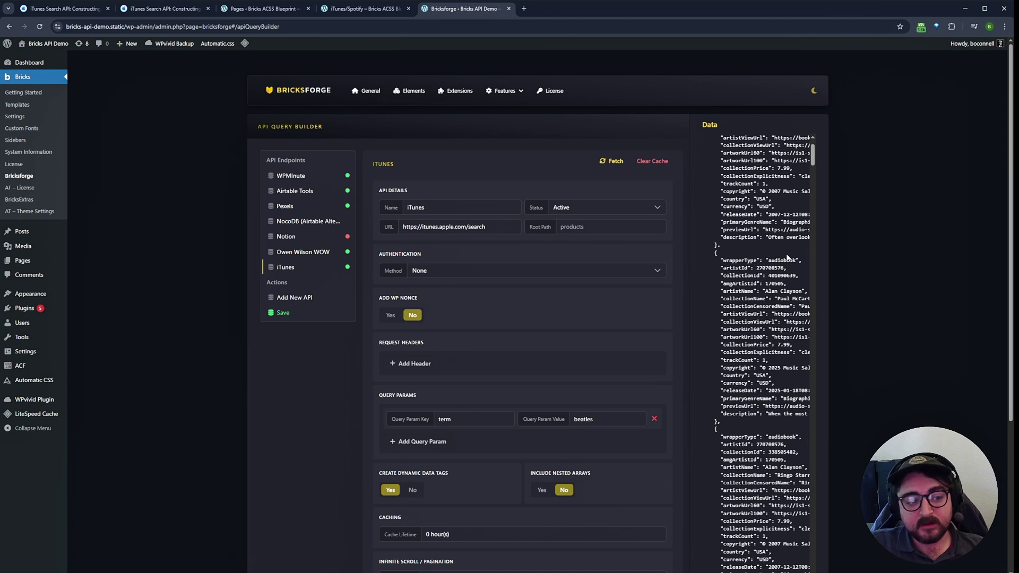
pyautogui.scroll(2, 786, 244)
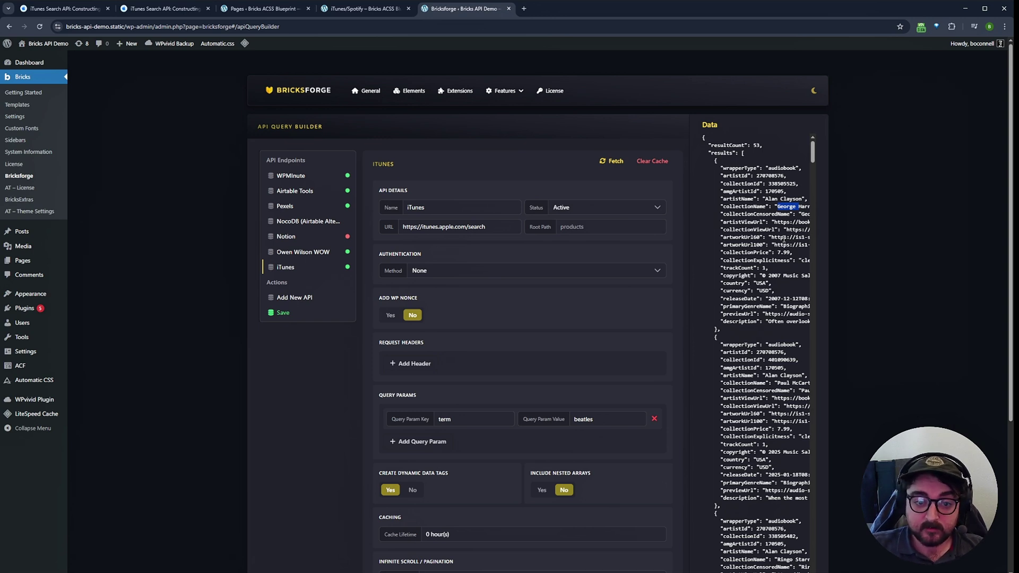
pyautogui.moveTo(28, 265)
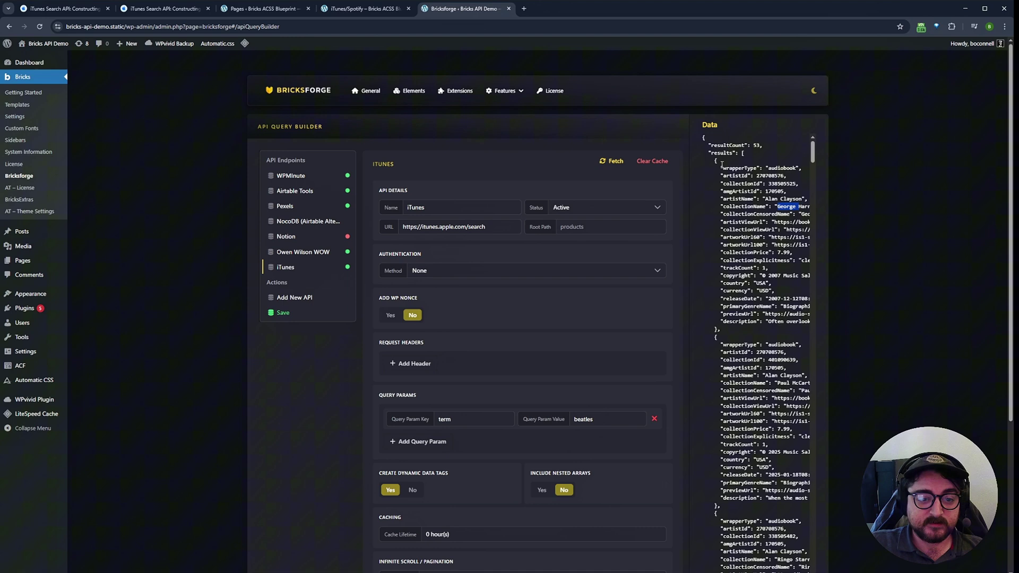
# - Set the root path to 'results' and refetch so the preview shows the results array
pyautogui.moveTo(713, 145); pyautogui.dragTo(762, 145)
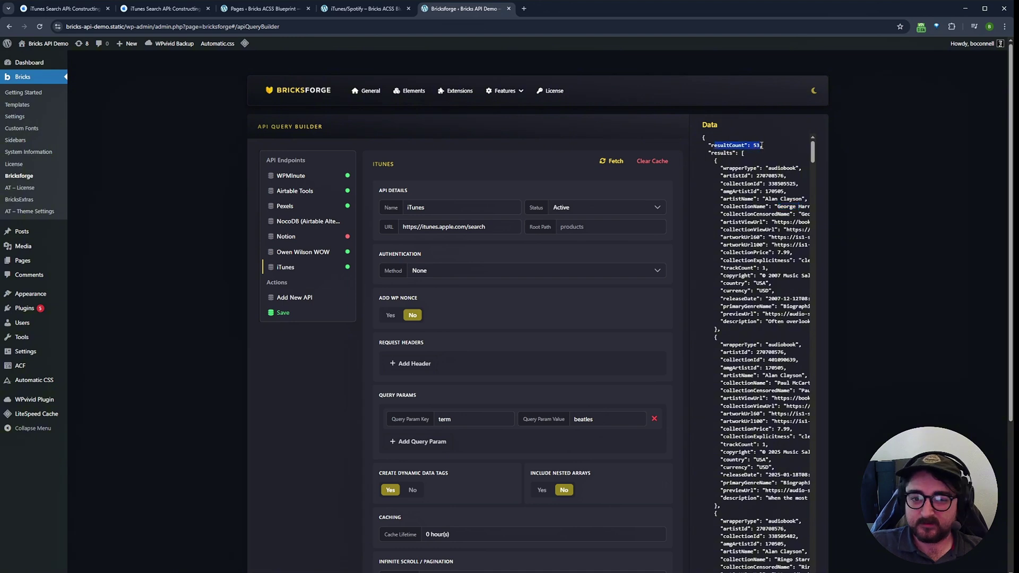
pyautogui.click(583, 228)
pyautogui.write('resul')
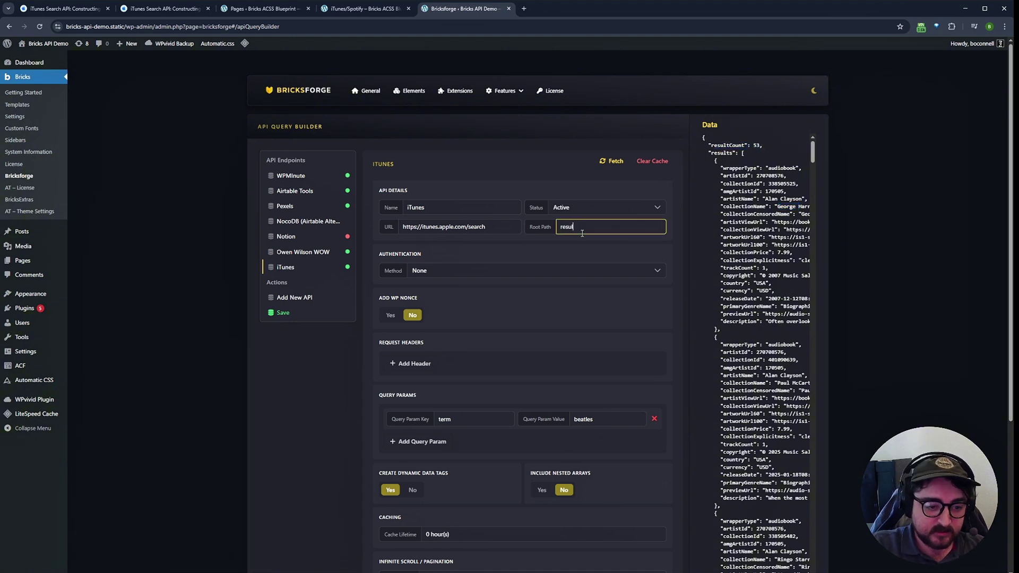
pyautogui.write('ts')
pyautogui.click(653, 161)
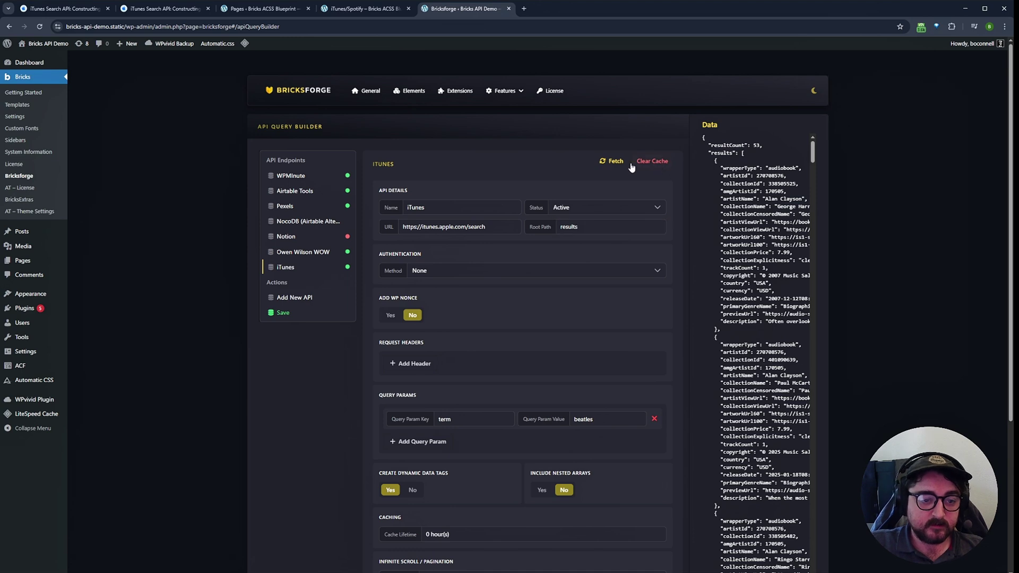
pyautogui.click(613, 160)
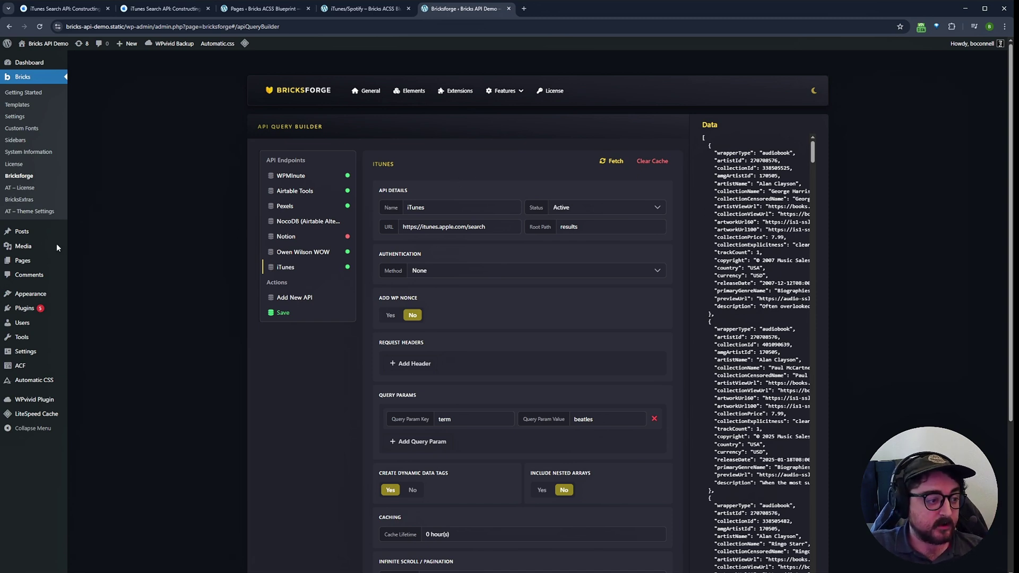
# - Create a page titled 'iTunes', publish it, and open it with Bricks
pyautogui.click(22, 260)
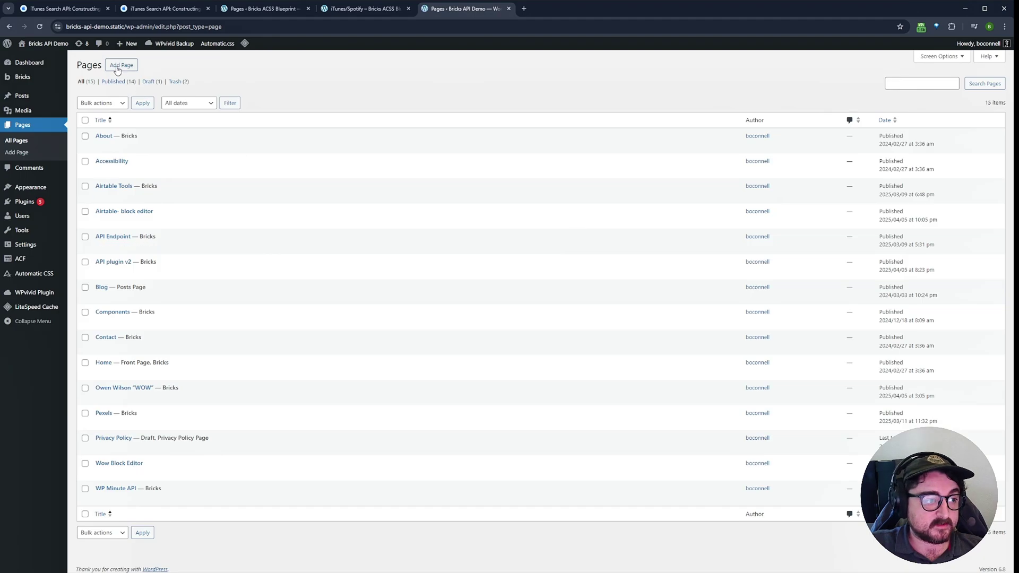
pyautogui.click(118, 69)
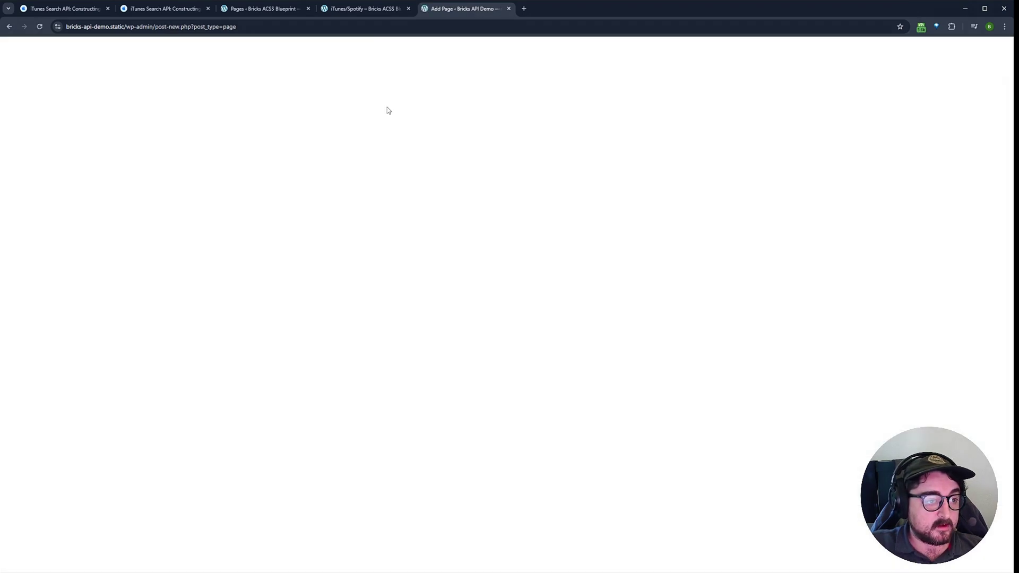
pyautogui.write('iTunes')
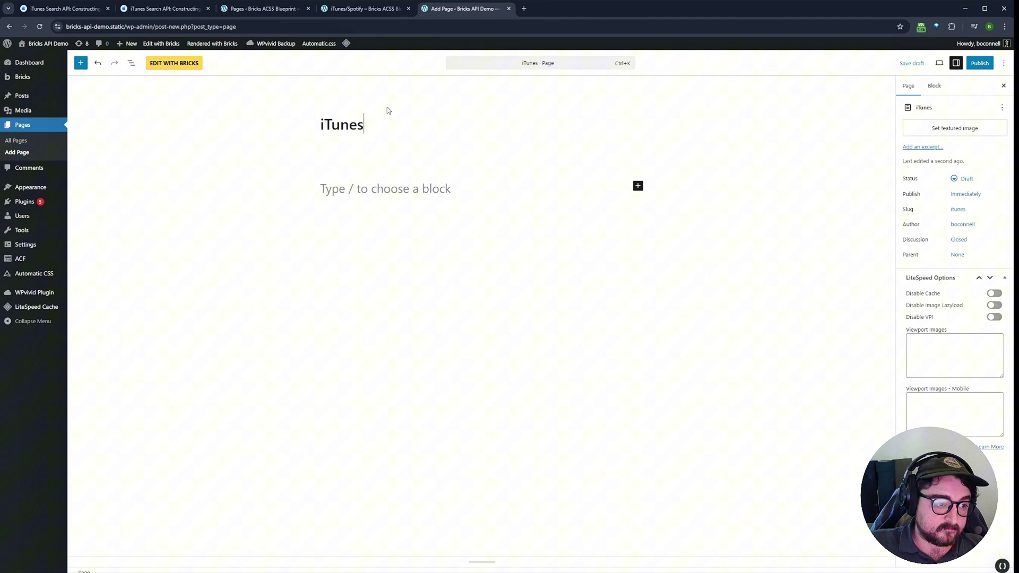
pyautogui.click(984, 69)
pyautogui.click(983, 63)
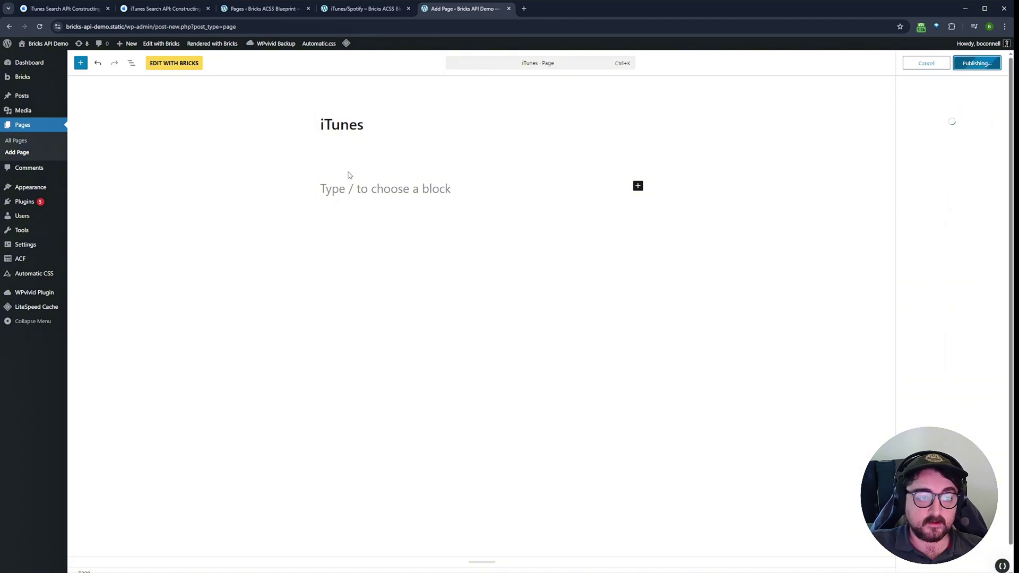
pyautogui.click(174, 63)
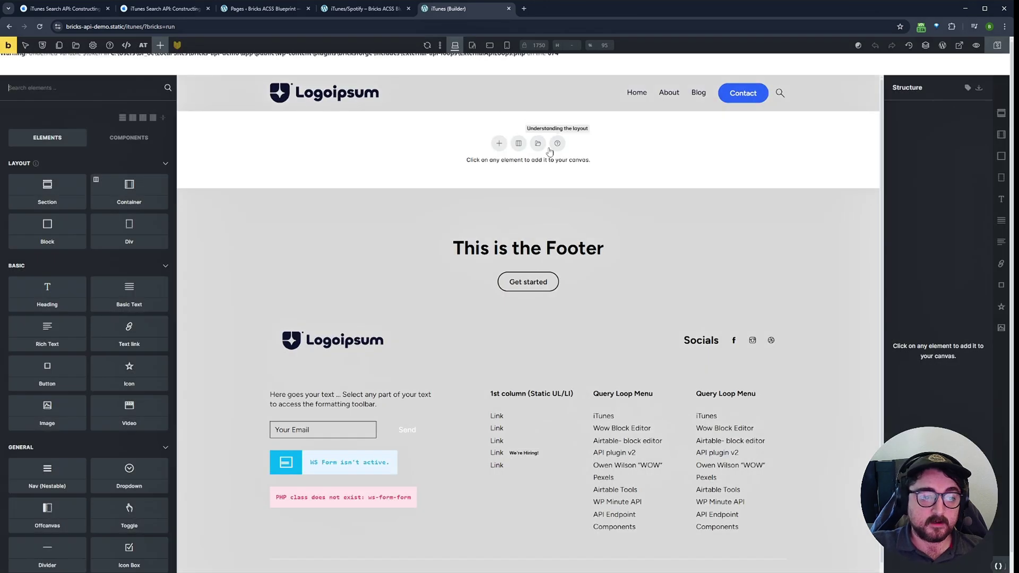
# - Insert a section with a container and add a block renamed 'Track name'
pyautogui.click(500, 145)
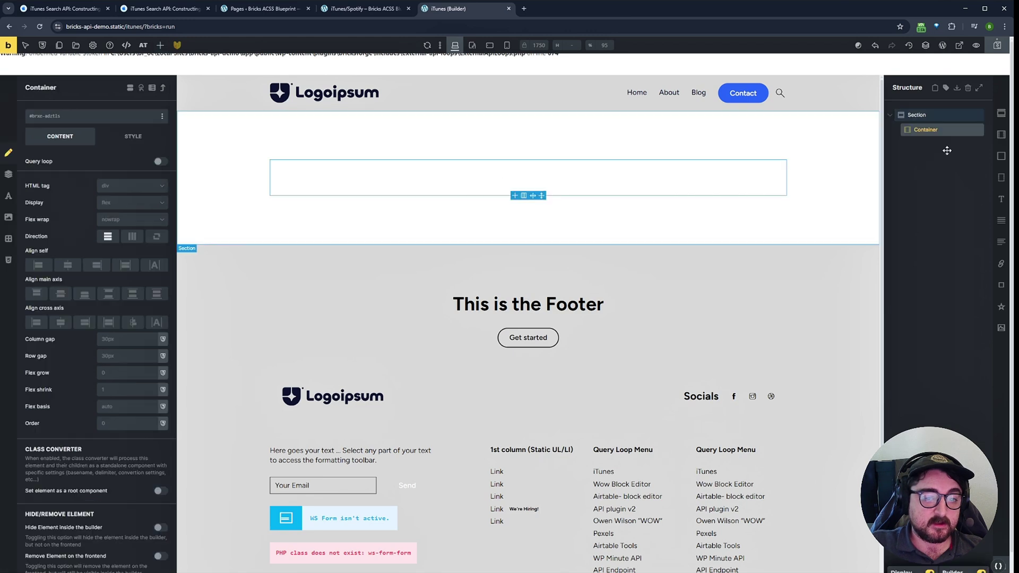
pyautogui.click(1000, 156)
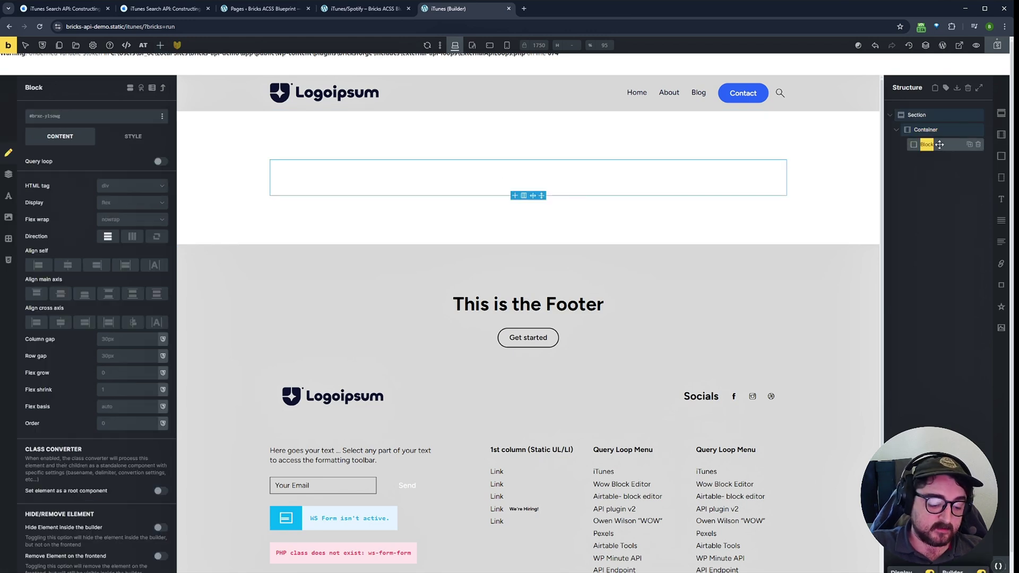
pyautogui.write('Track')
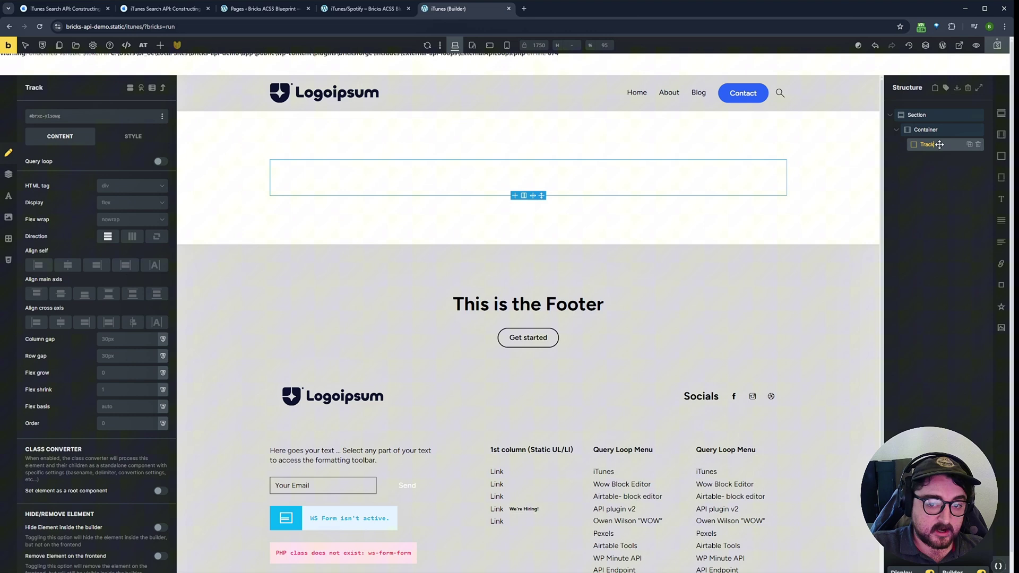
pyautogui.write(' name')
pyautogui.click(941, 168)
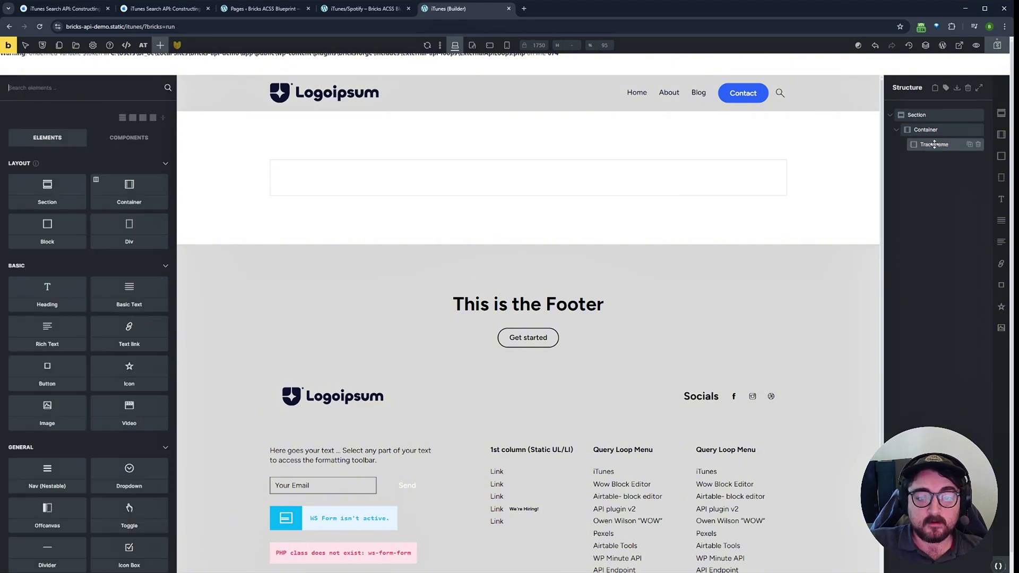
pyautogui.click(947, 149)
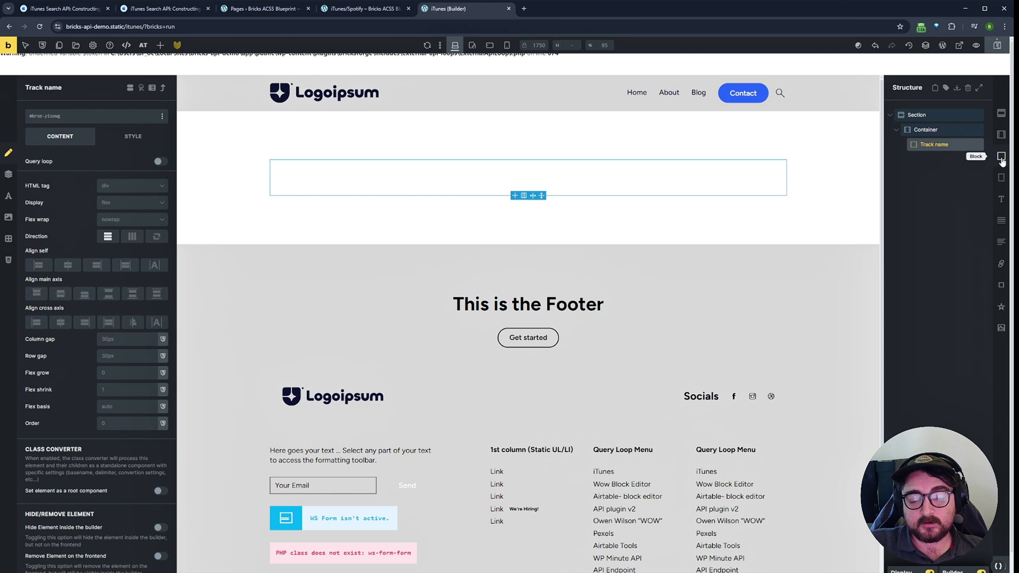
pyautogui.click(340, 9)
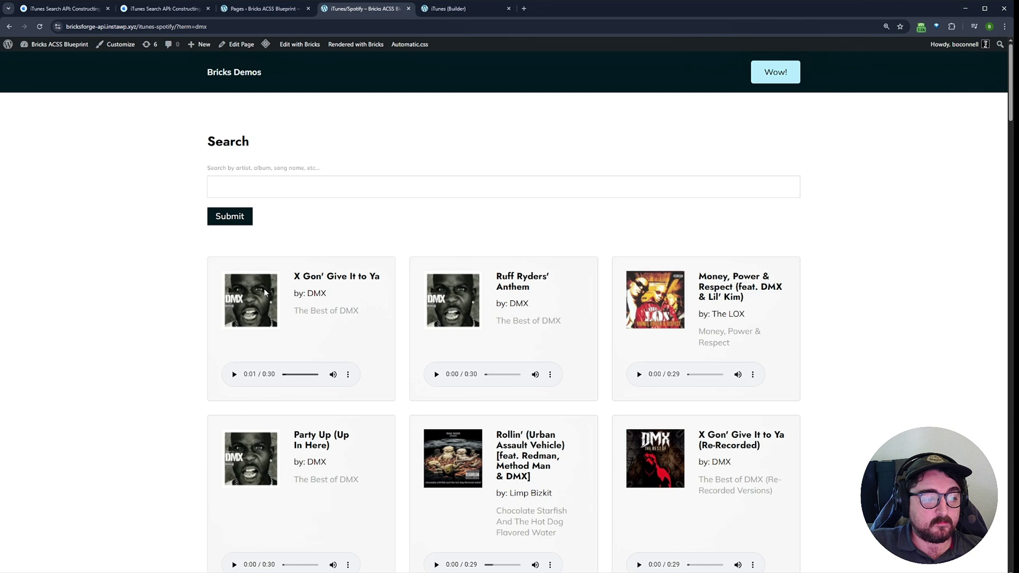
pyautogui.moveTo(296, 274); pyautogui.dragTo(386, 281)
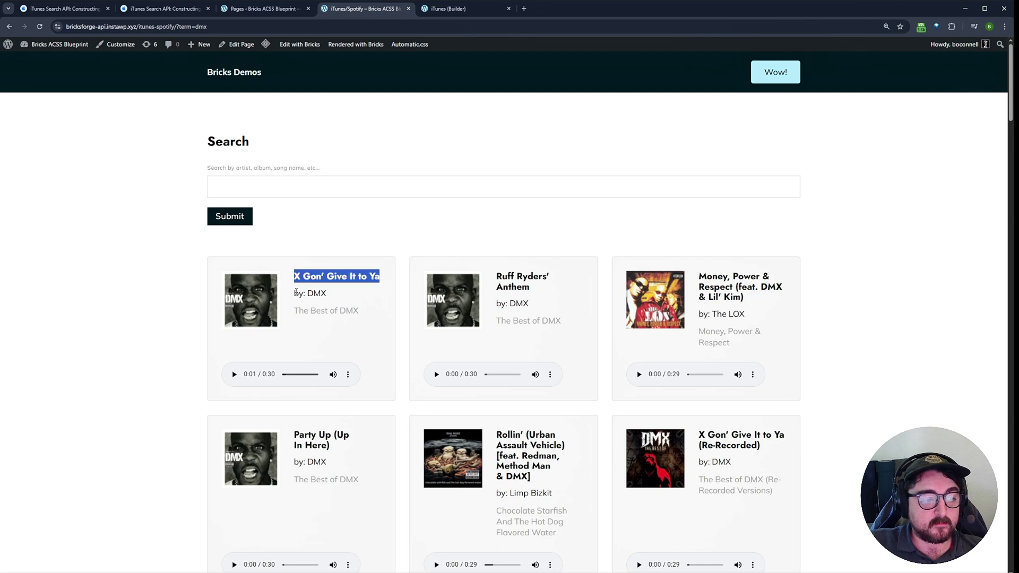
pyautogui.click(296, 292)
pyautogui.moveTo(299, 311); pyautogui.dragTo(360, 311)
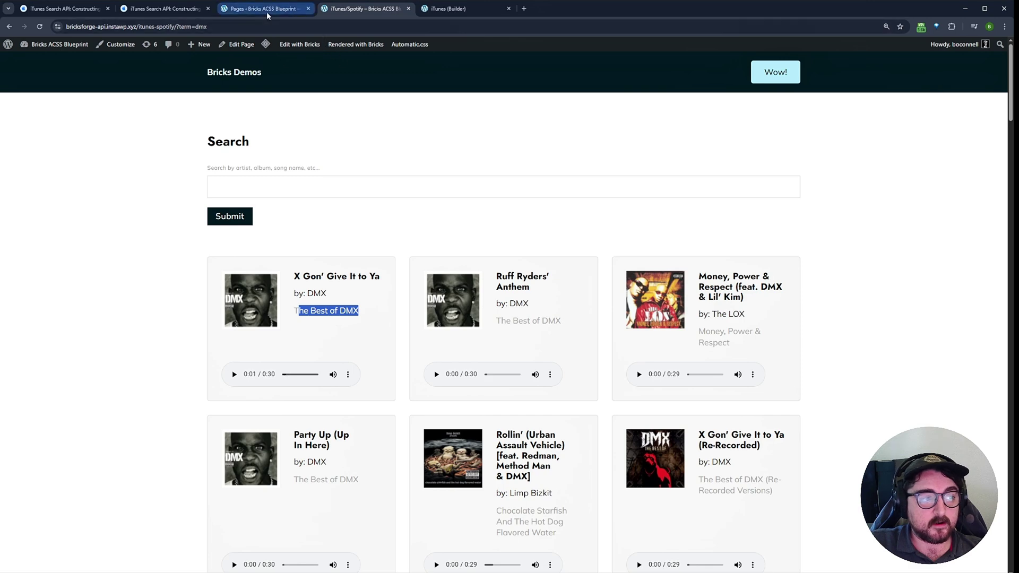
pyautogui.click(448, 8)
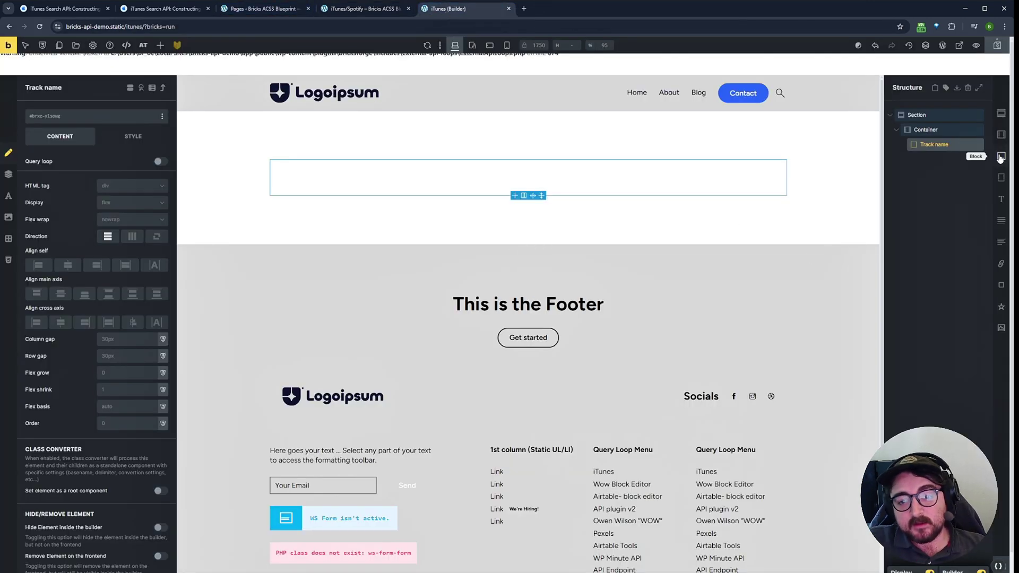
# - Add two blocks inside Track name, named 'Header' and 'Footer'
pyautogui.click(1001, 157)
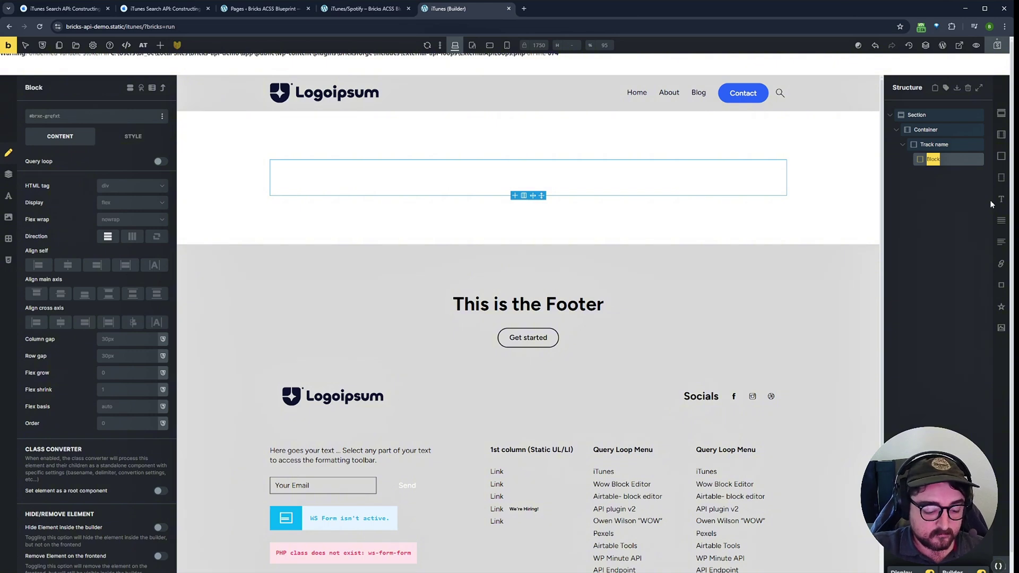
pyautogui.write('Header')
pyautogui.click(983, 185)
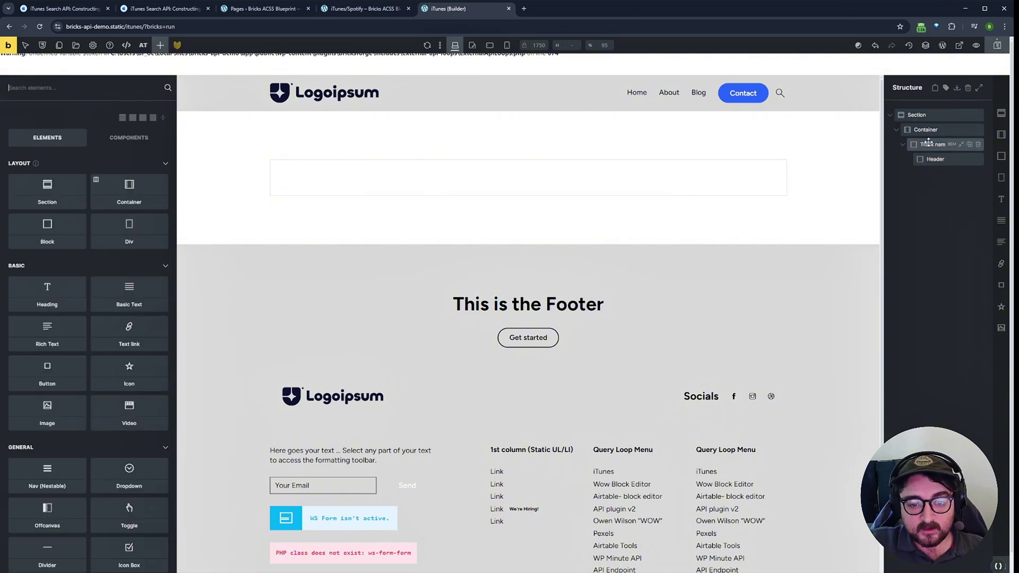
pyautogui.click(933, 144)
pyautogui.click(1001, 157)
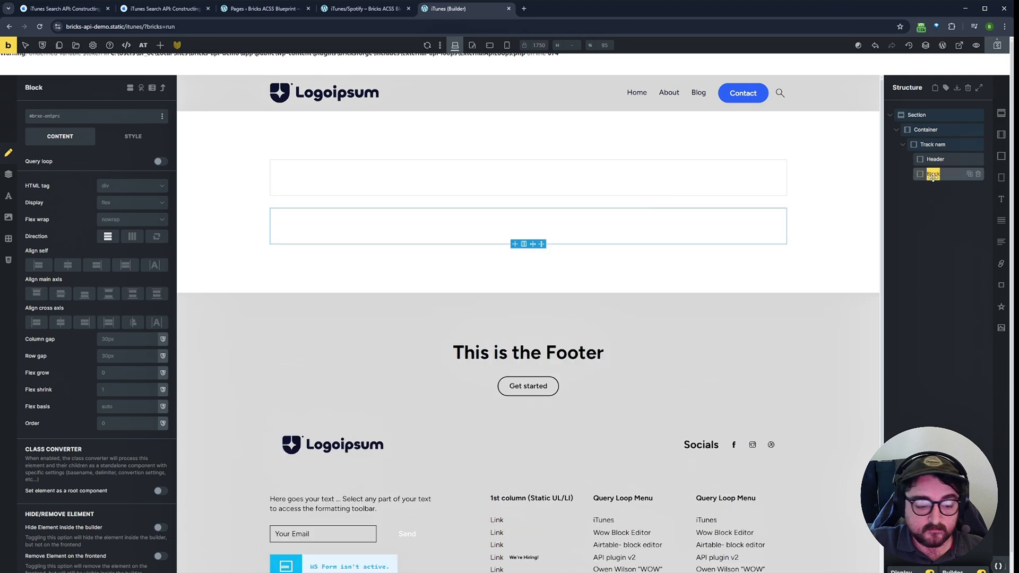
pyautogui.doubleClick(933, 174)
pyautogui.write('Footer')
pyautogui.click(946, 198)
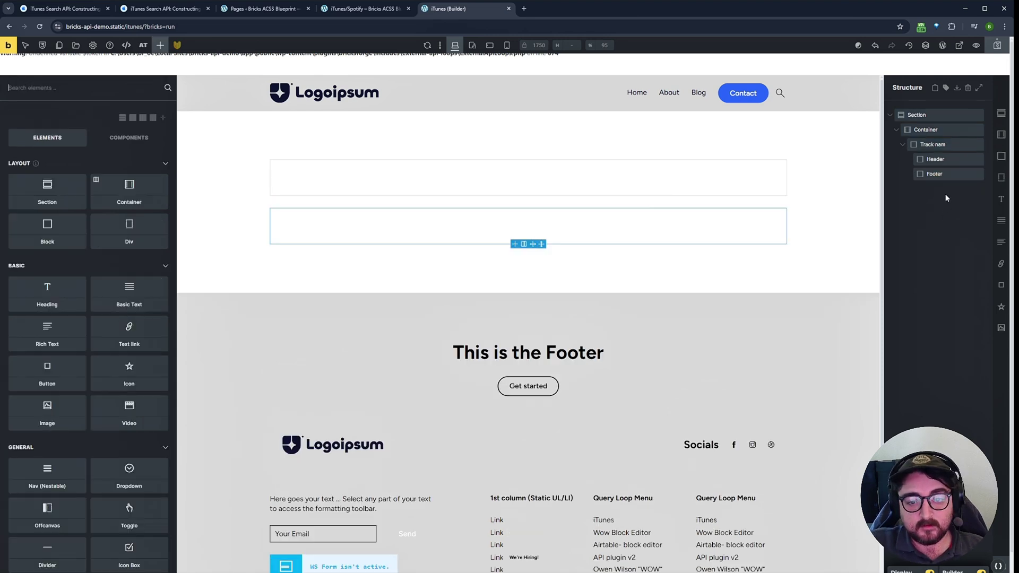
# - Add an image, a heading and two text elements inside the Header
pyautogui.click(937, 159)
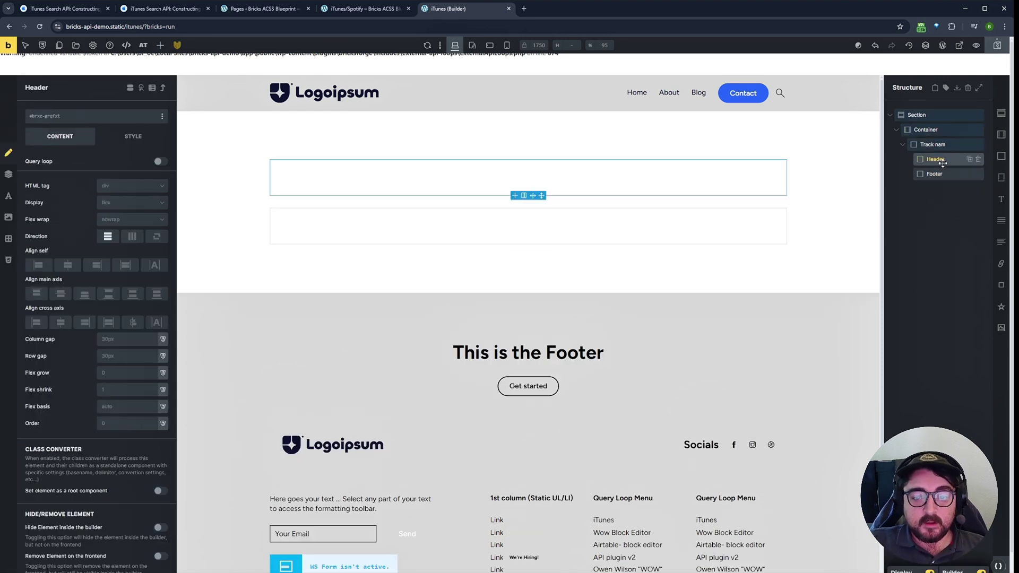
pyautogui.click(1002, 327)
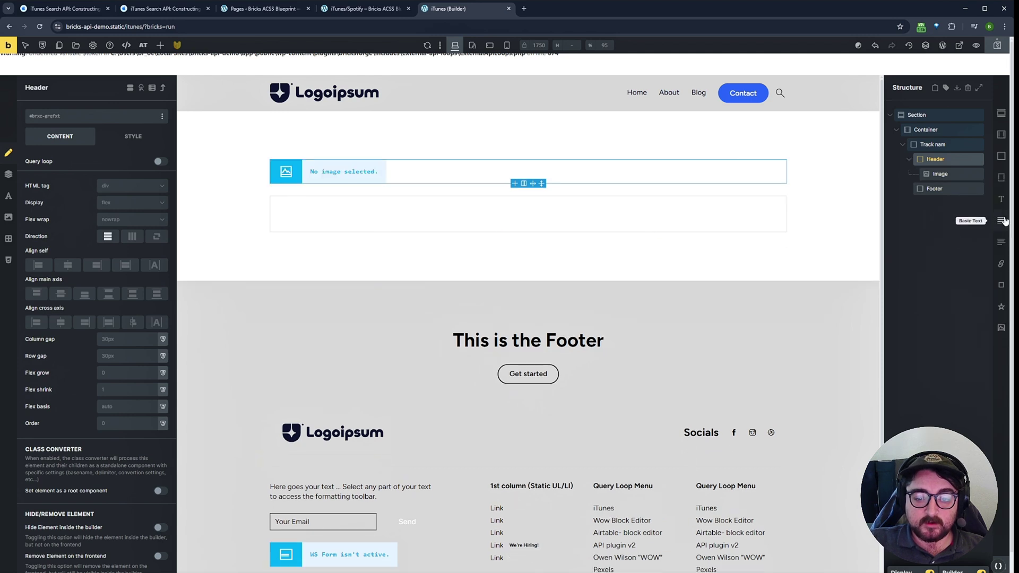
pyautogui.click(1001, 199)
pyautogui.click(1001, 221)
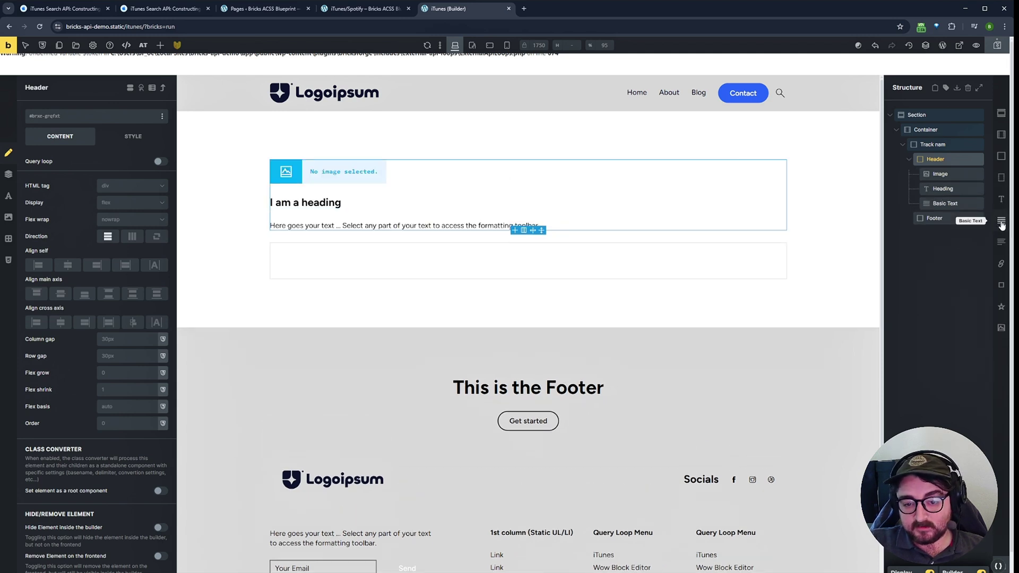
pyautogui.click(1001, 222)
# - Rename the Header elements to 'Artist', 'Album', 'Song Name' and 'Album Cover'
pyautogui.doubleClick(952, 204)
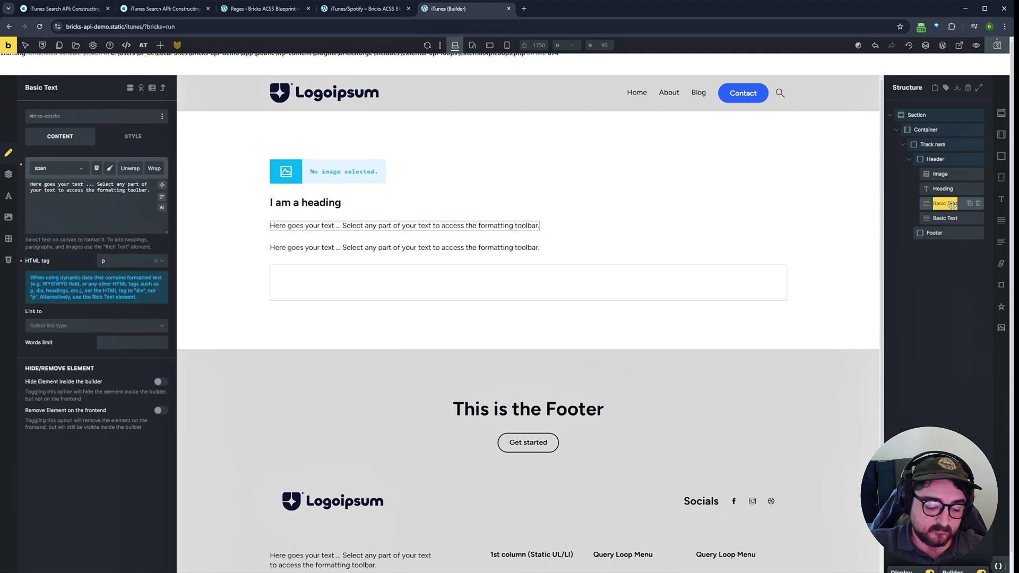
pyautogui.write('Artist')
pyautogui.press('Return')
pyautogui.doubleClick(950, 217)
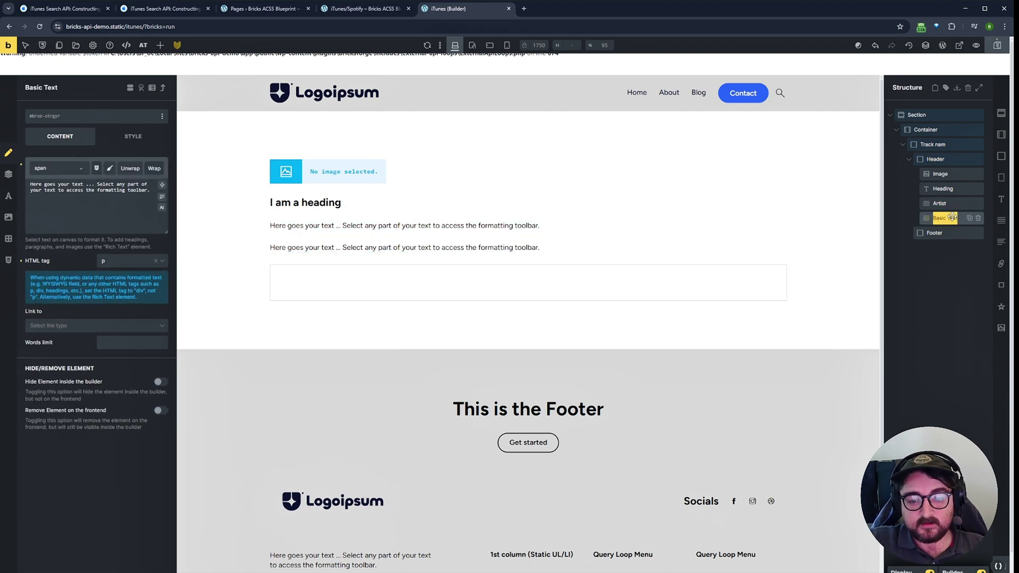
pyautogui.write('Album')
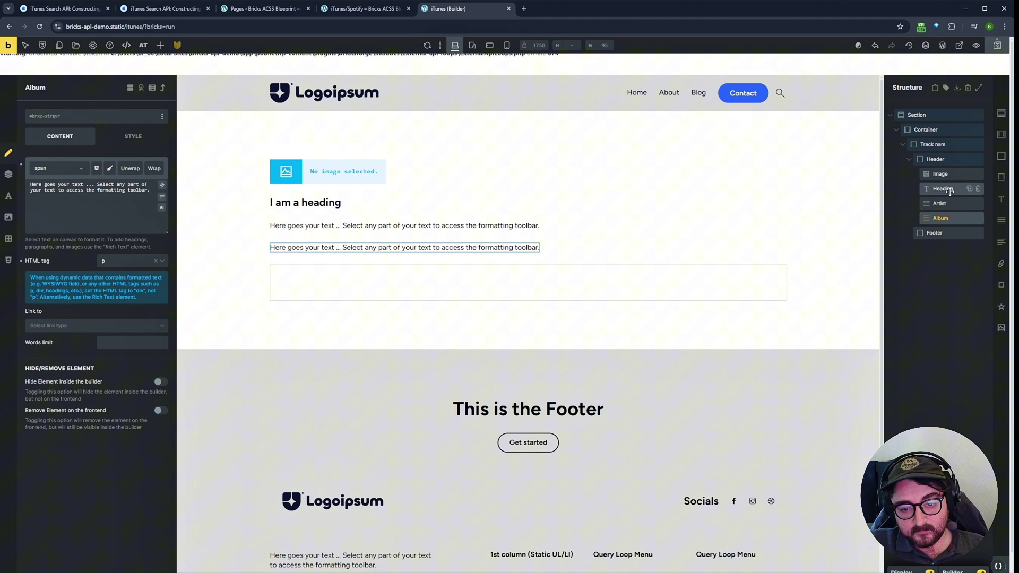
pyautogui.doubleClick(950, 189)
pyautogui.write('Song Name')
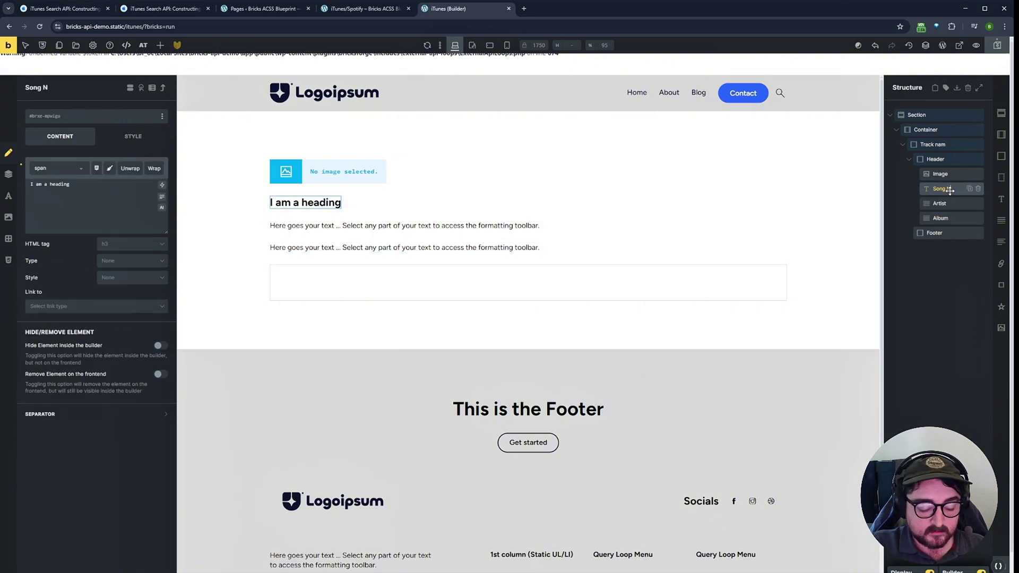
pyautogui.doubleClick(948, 171)
pyautogui.write('Album Cover')
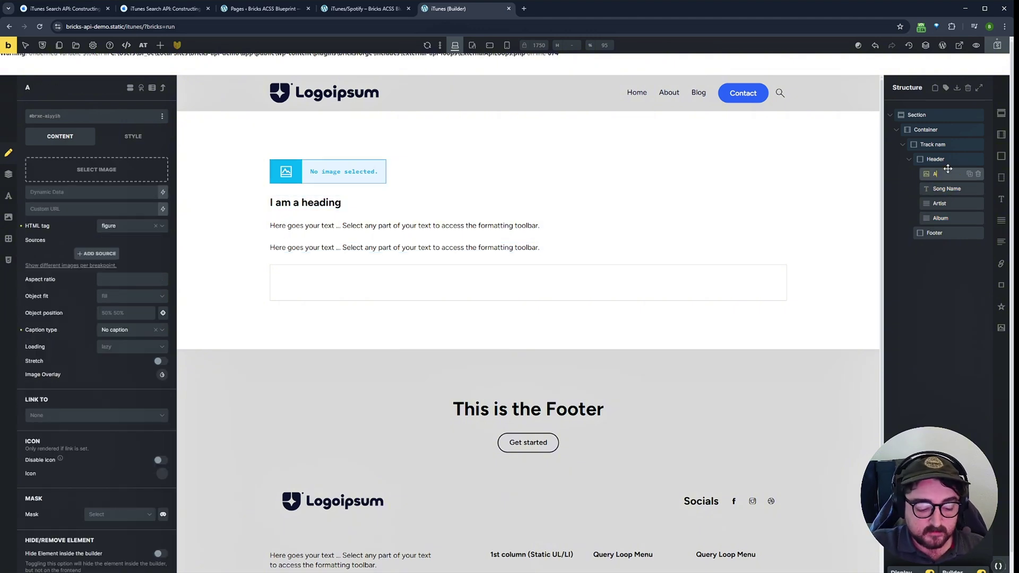
pyautogui.click(941, 275)
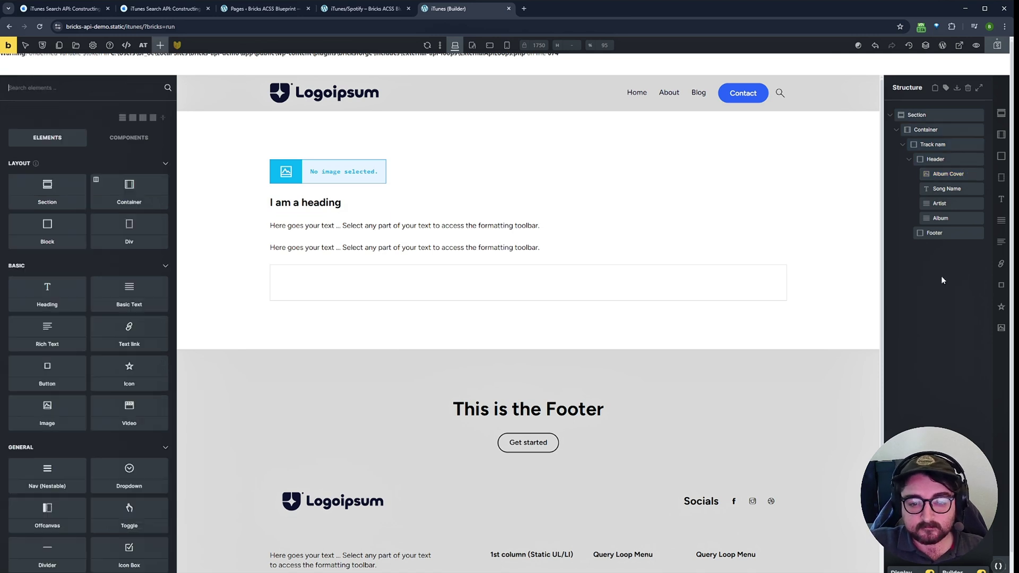
pyautogui.click(941, 190)
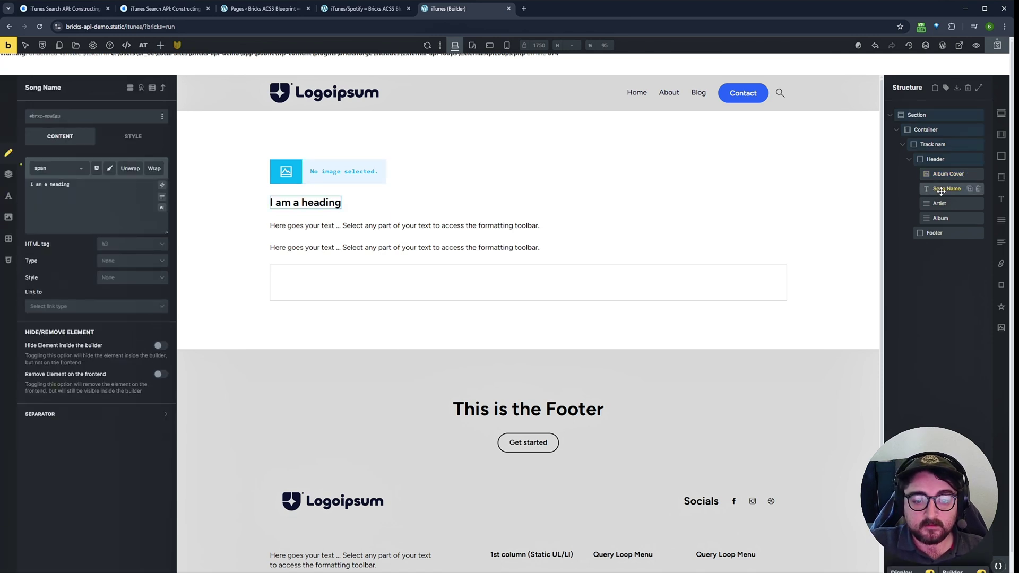
pyautogui.rightClick(940, 190)
# - Wrap Song Name, Artist and Album in one block and give the Header the grid--auto-1-3 class
pyautogui.click(951, 370)
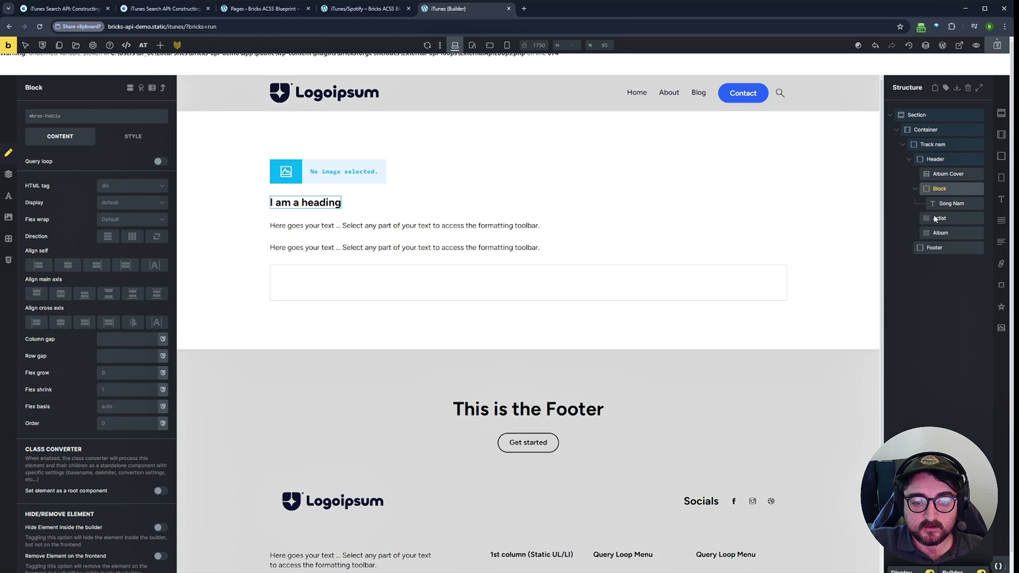
pyautogui.moveTo(929, 218)
pyautogui.mouseDown()
pyautogui.moveTo(948, 211)
pyautogui.moveTo(941, 230)
pyautogui.mouseUp()
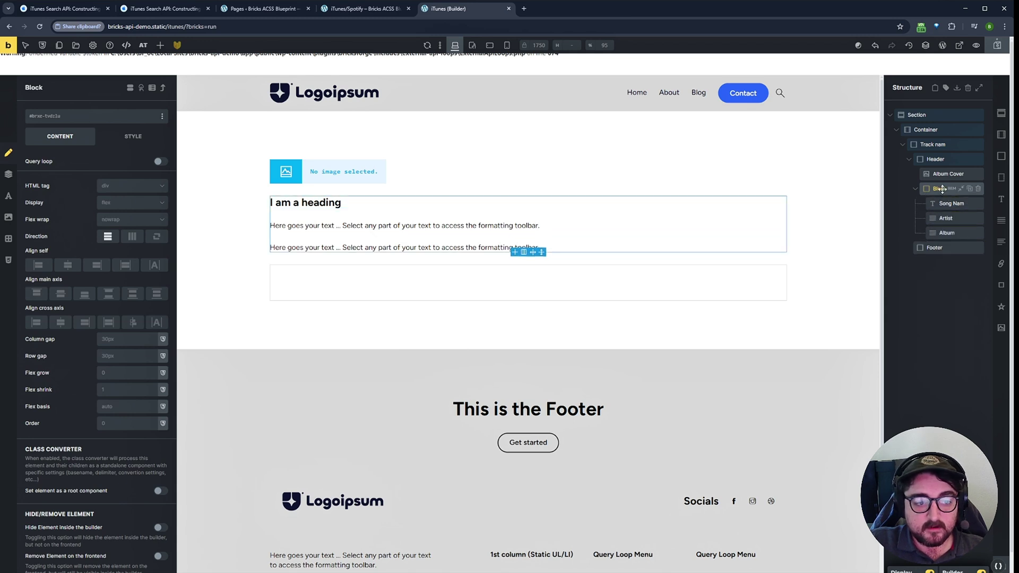
pyautogui.click(936, 160)
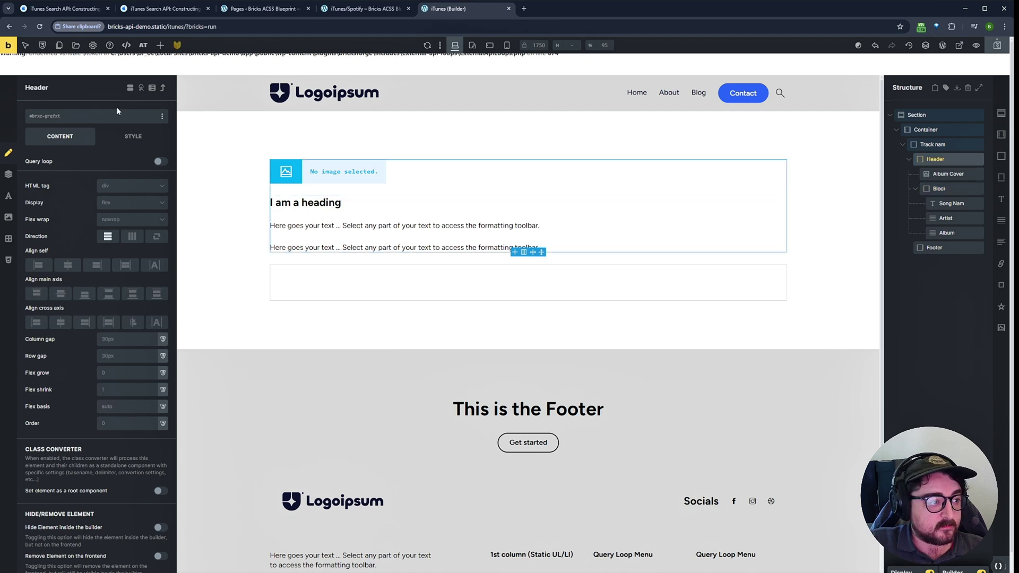
pyautogui.click(67, 119)
pyautogui.write('grid')
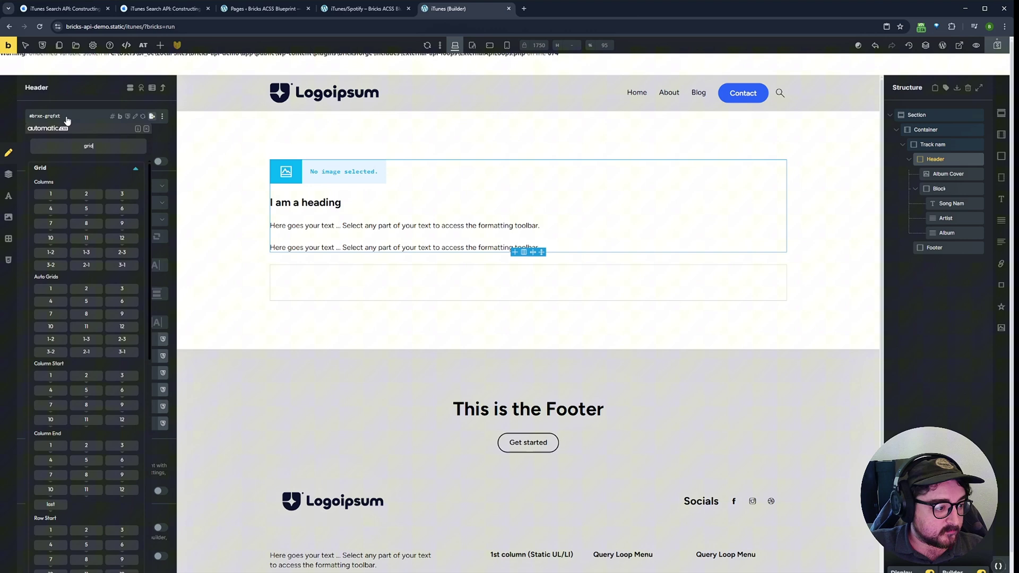
pyautogui.click(86, 342)
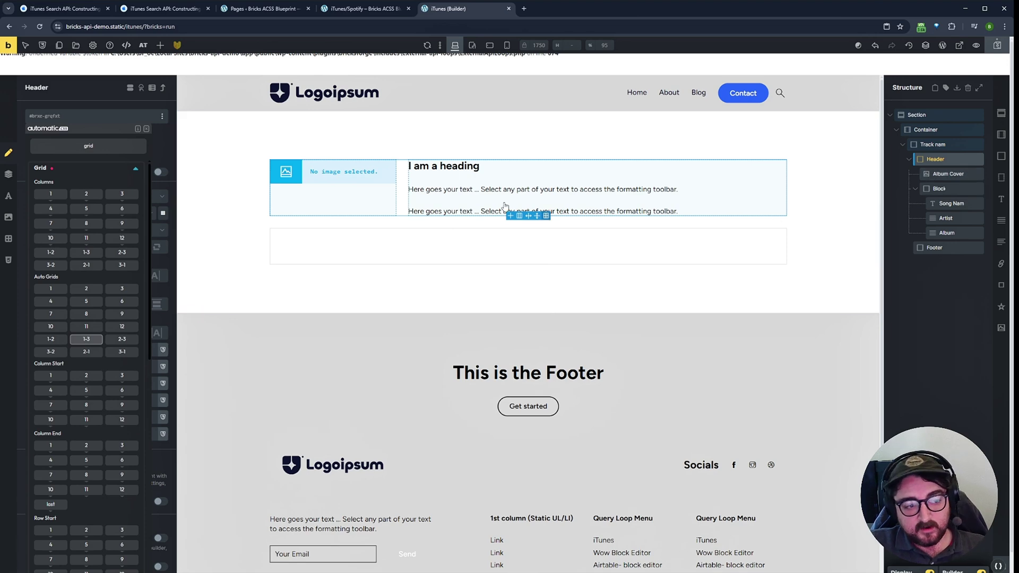
# - Set the Album Cover image width to 100%
pyautogui.click(317, 175)
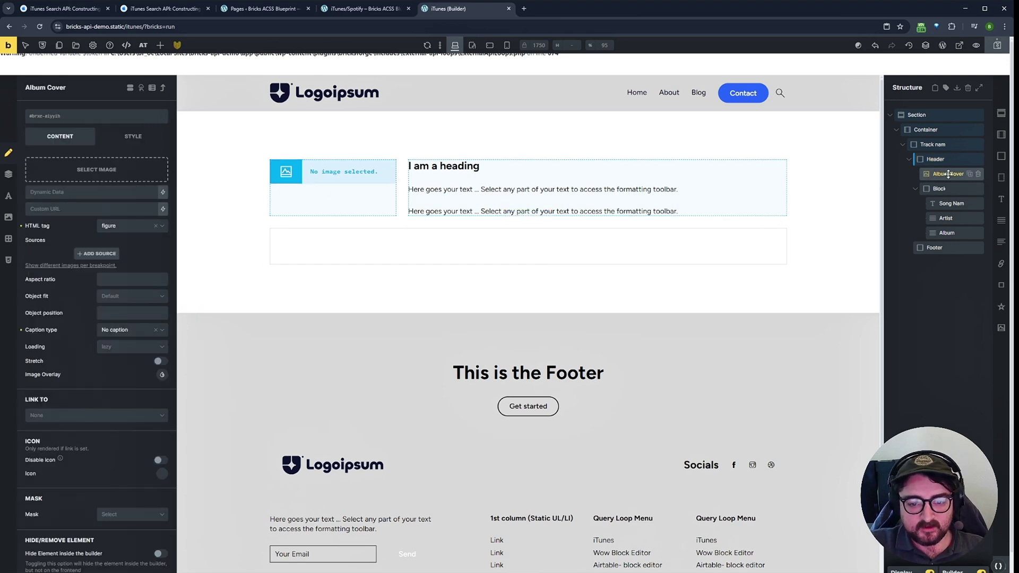
pyautogui.click(133, 134)
pyautogui.click(106, 165)
pyautogui.click(116, 357)
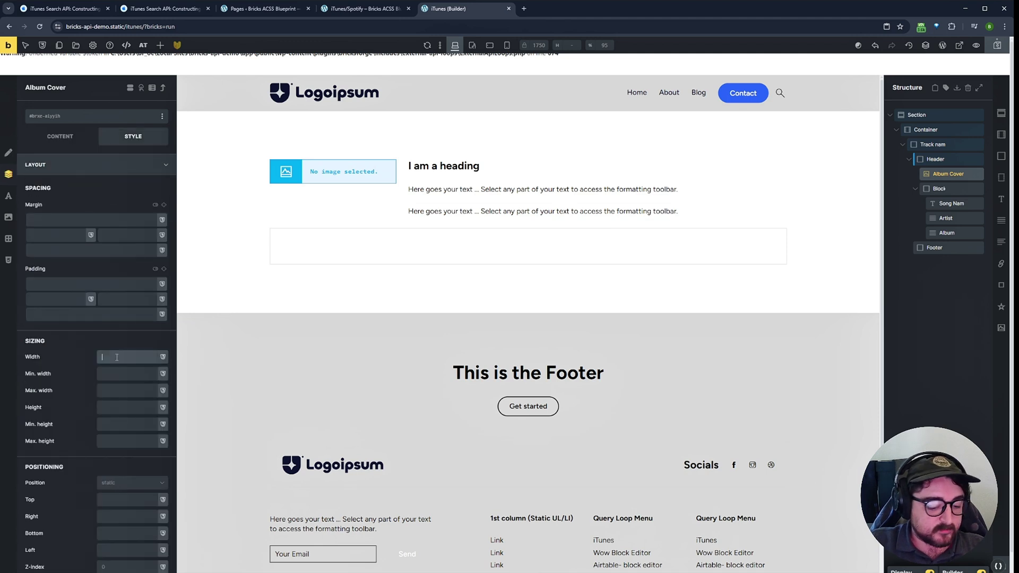
pyautogui.write('100%')
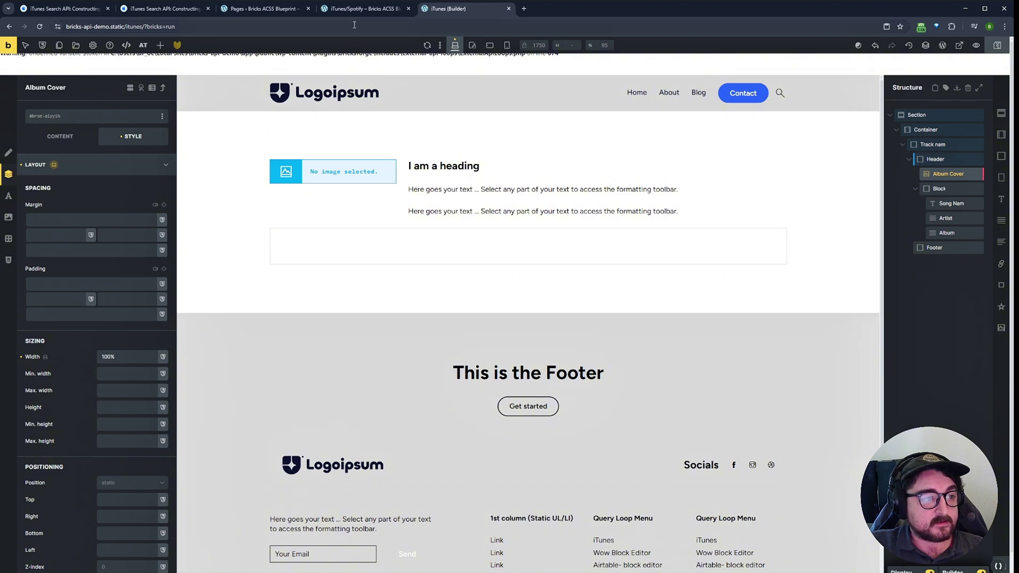
# - Check the WordPress dashboard in a new tab, then return to the builder
pyautogui.click(7, 47)
pyautogui.click(540, 10)
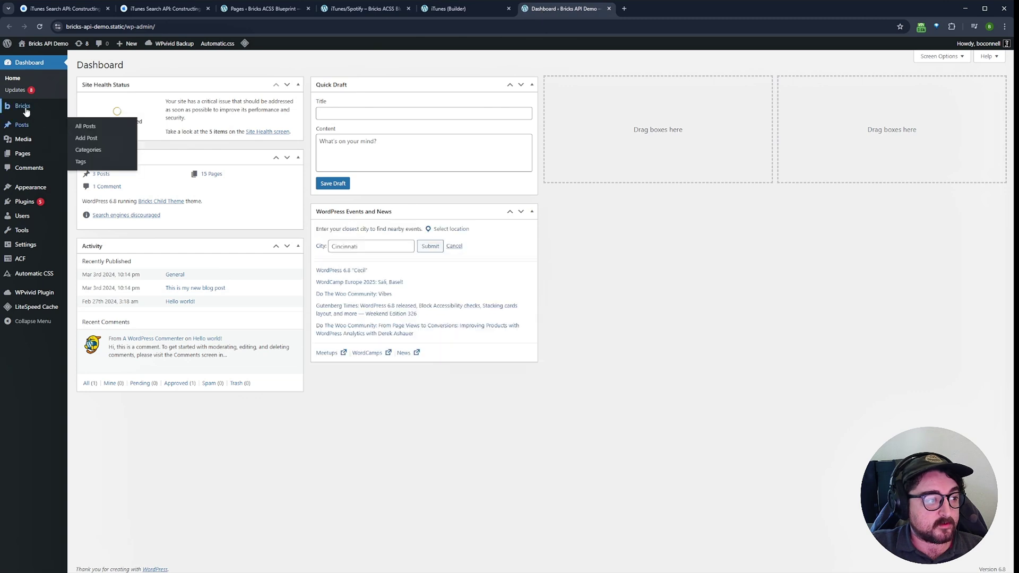
pyautogui.click(456, 8)
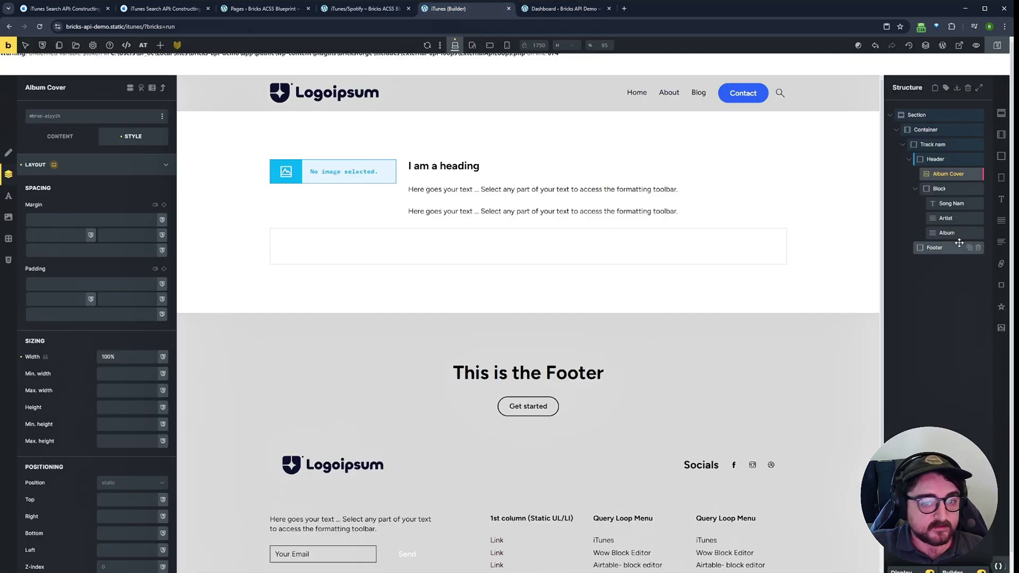
# - Enable a query loop on the Track name container with the iTunes query type
pyautogui.click(934, 159)
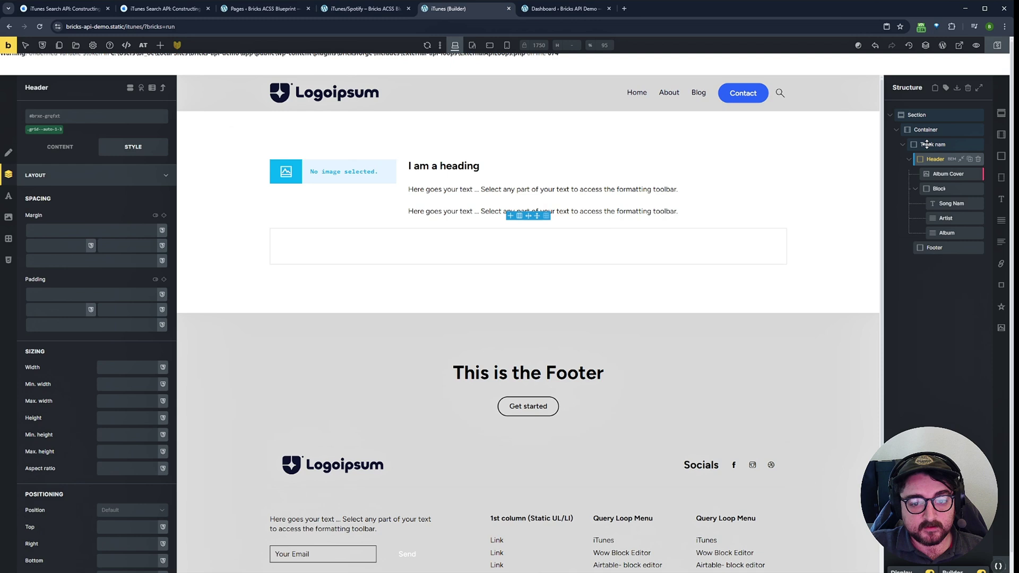
pyautogui.click(927, 144)
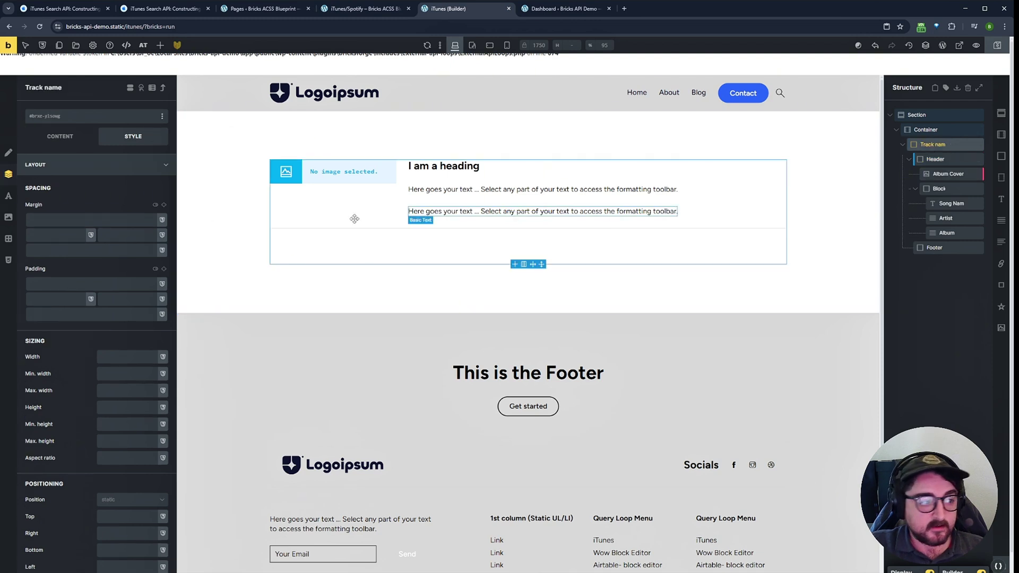
pyautogui.click(60, 136)
pyautogui.click(159, 162)
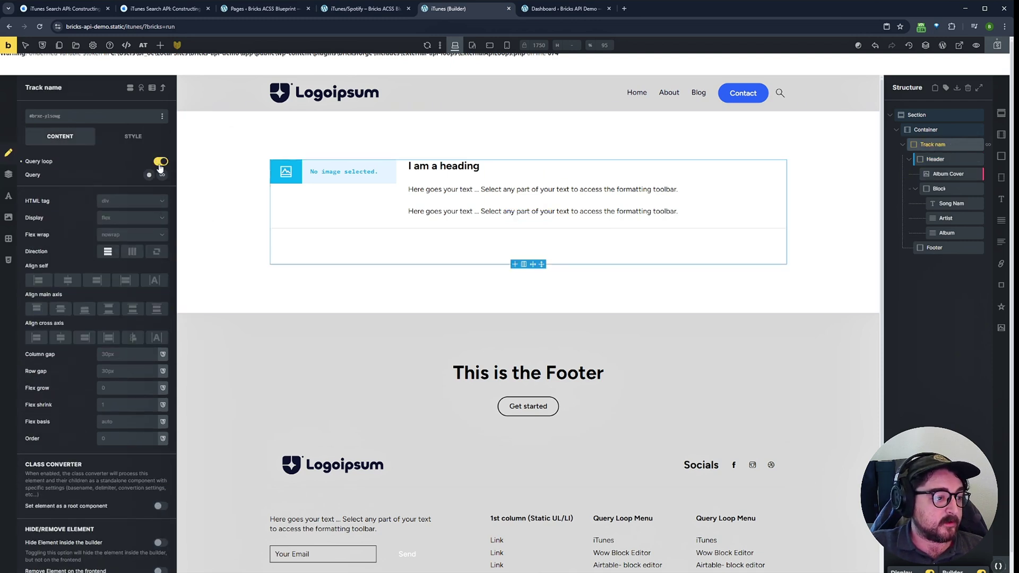
pyautogui.click(162, 174)
pyautogui.click(136, 199)
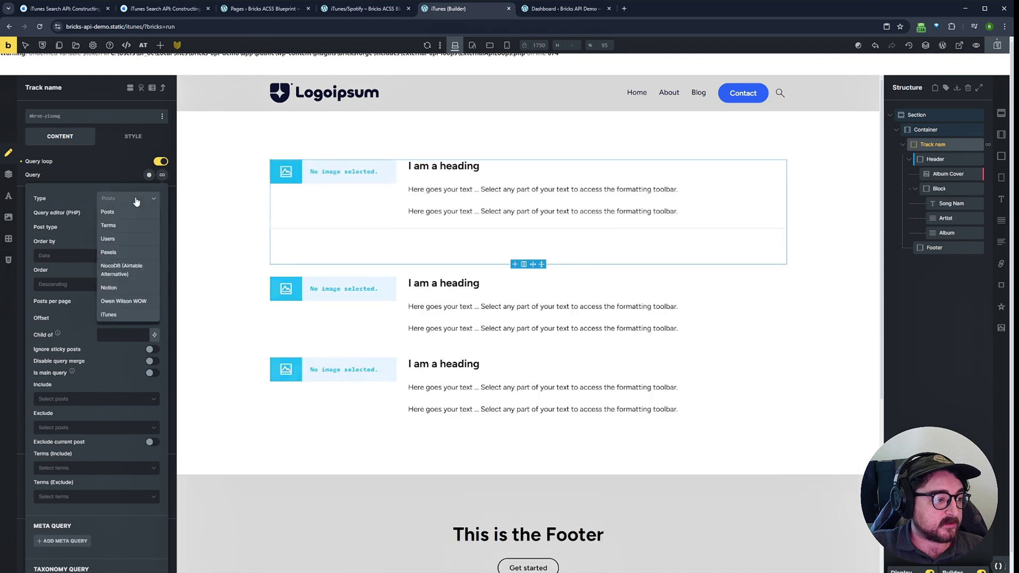
pyautogui.click(121, 316)
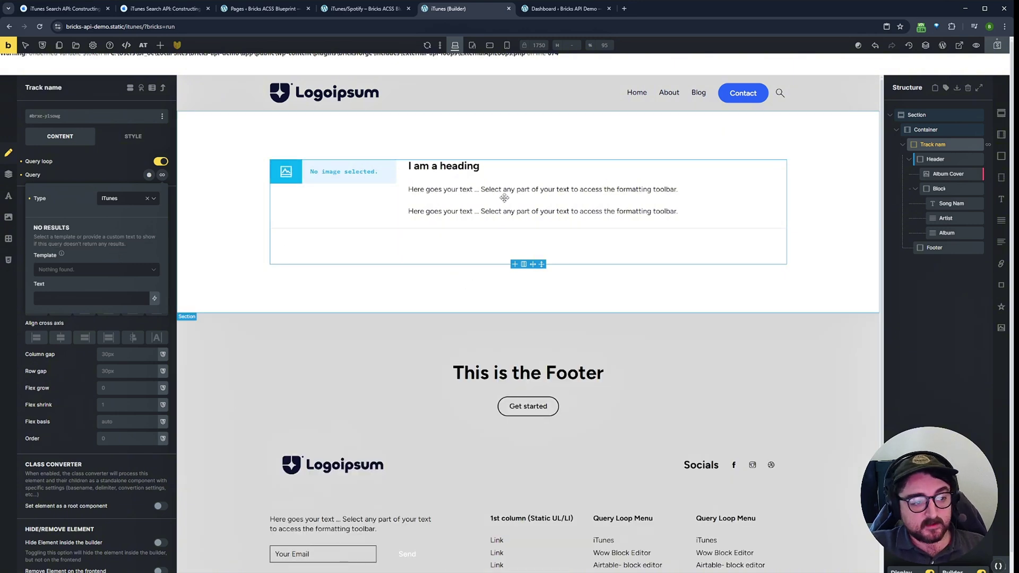
# - Set the Album Cover image source to the iTunes artworkurl100 dynamic data tag
pyautogui.click(938, 174)
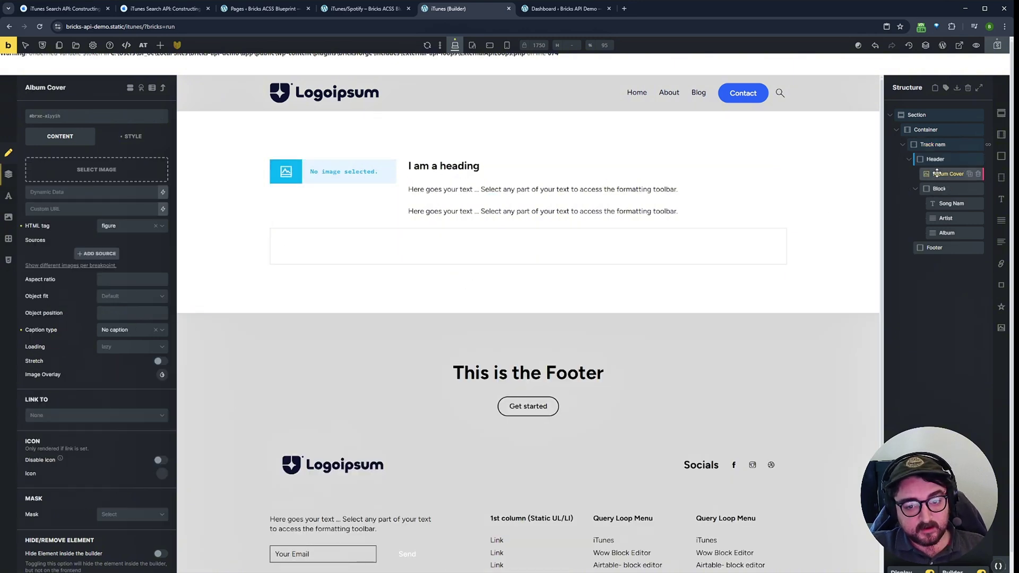
pyautogui.click(95, 209)
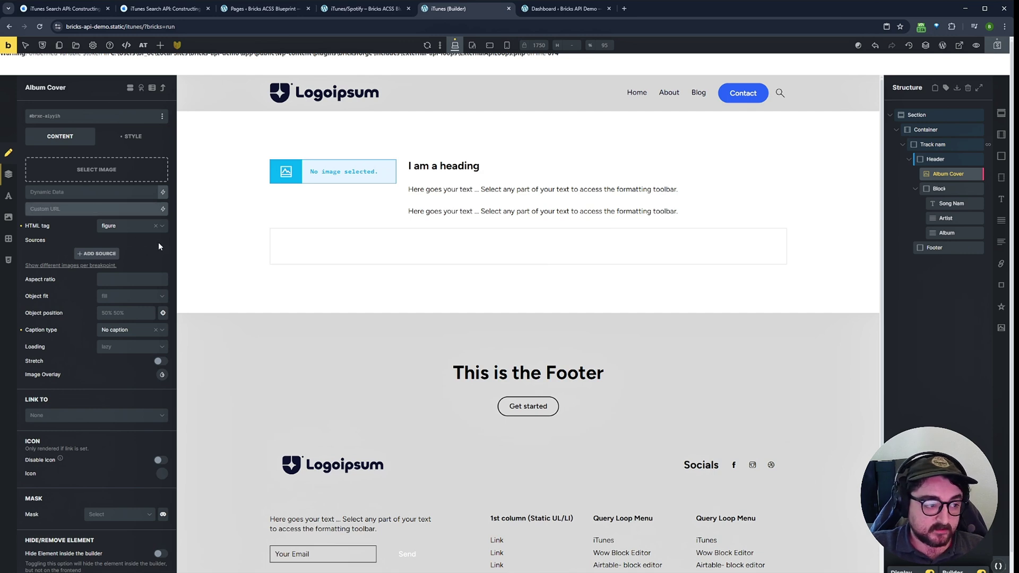
pyautogui.click(152, 203)
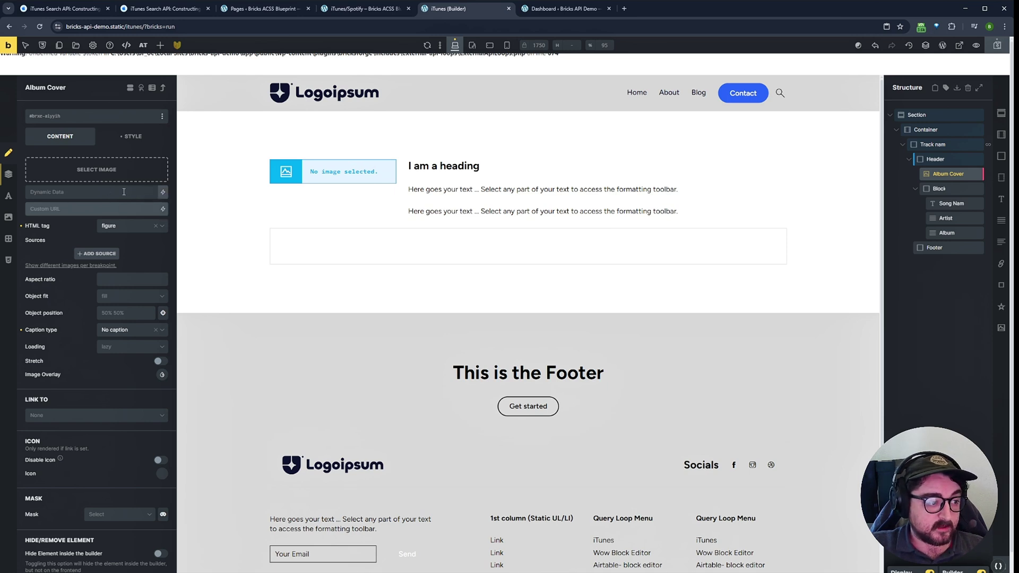
pyautogui.click(163, 211)
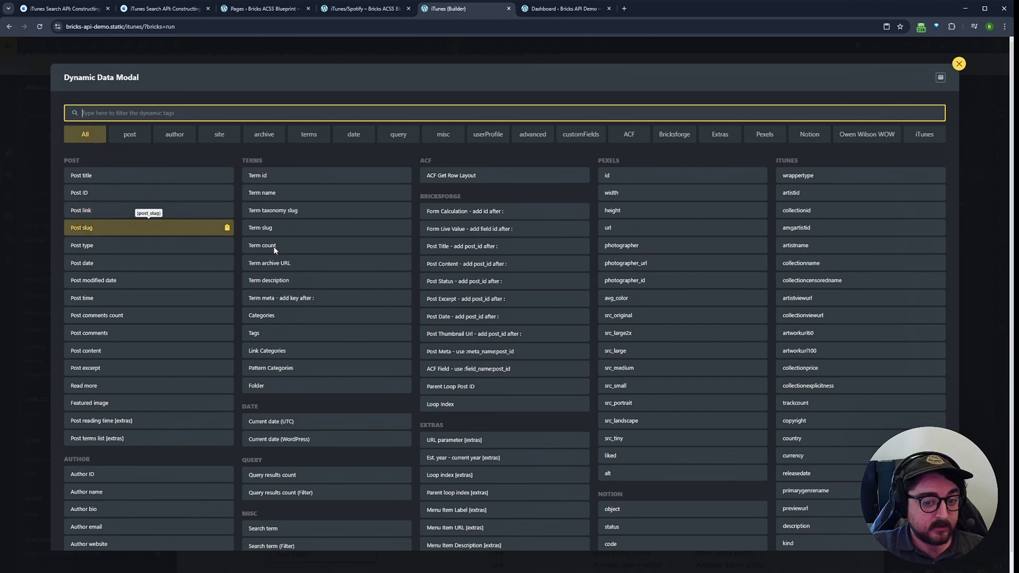
pyautogui.click(819, 353)
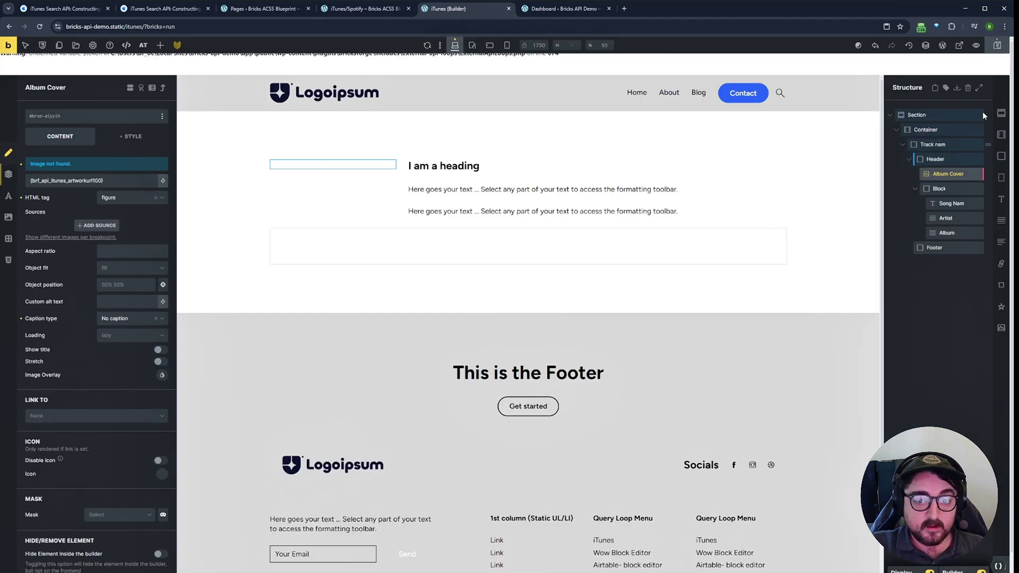
pyautogui.click(938, 203)
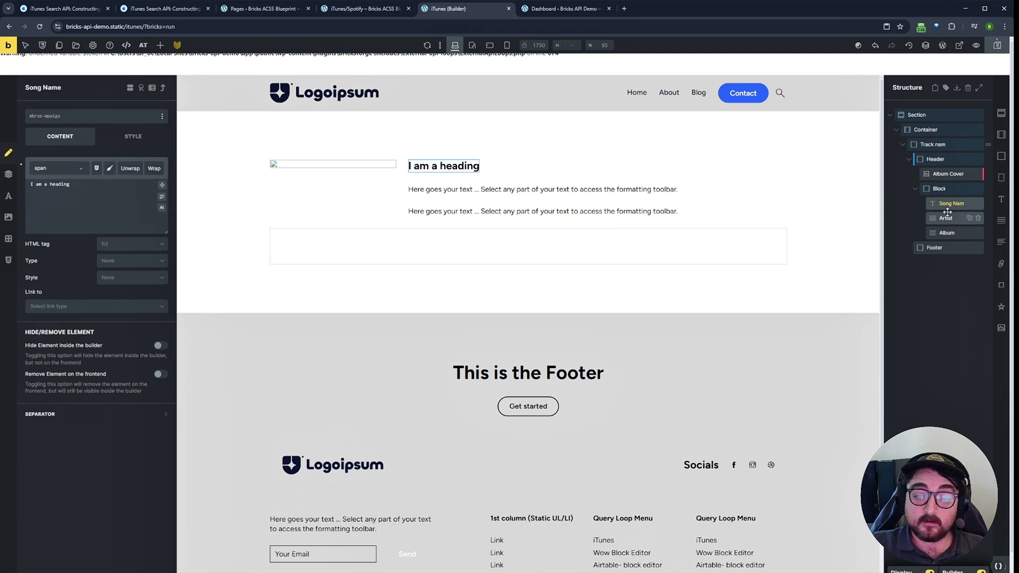
# - Make Song Name an h4 and replace its placeholder text with the iTunes trackname tag
pyautogui.click(120, 247)
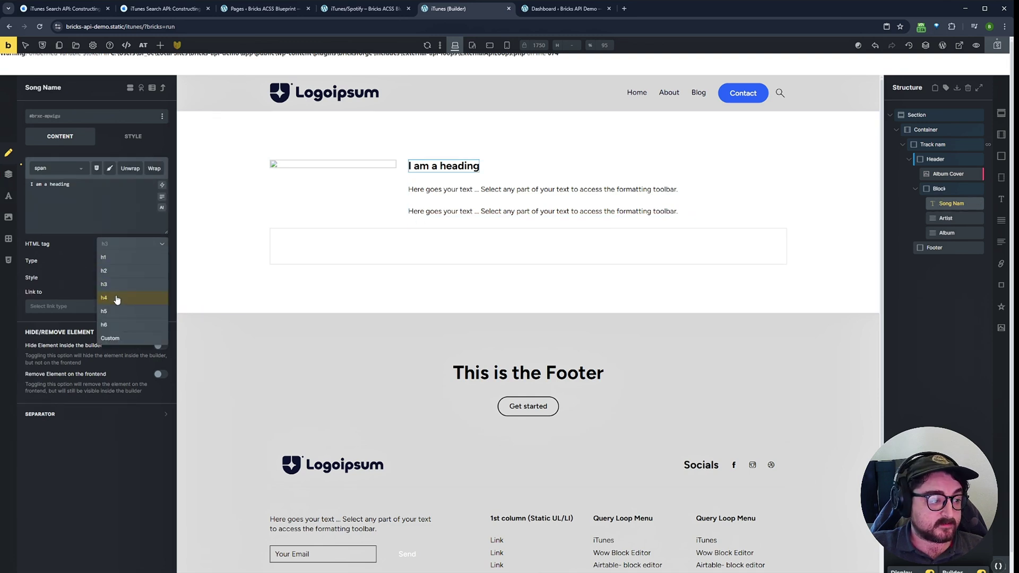
pyautogui.click(117, 300)
pyautogui.click(77, 221)
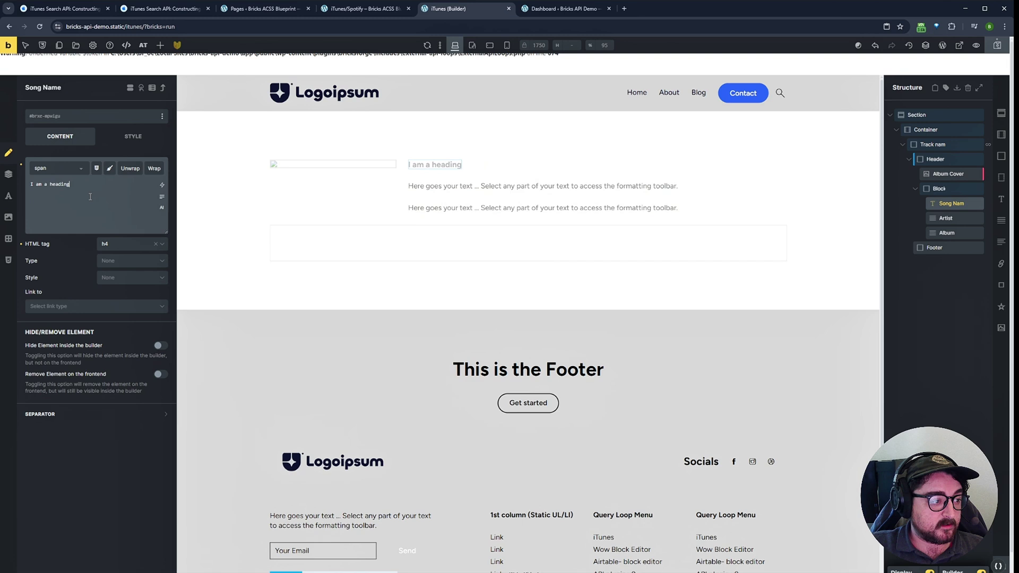
pyautogui.press('BackSpace')
pyautogui.press('BackSpace')
pyautogui.press('BackSpace')
pyautogui.press('BackSpace')
pyautogui.press('BackSpace')
pyautogui.press('BackSpace')
pyautogui.press('BackSpace')
pyautogui.press('BackSpace')
pyautogui.press('BackSpace')
pyautogui.press('BackSpace')
pyautogui.press('BackSpace')
pyautogui.press('BackSpace')
pyautogui.press('BackSpace')
pyautogui.press('BackSpace')
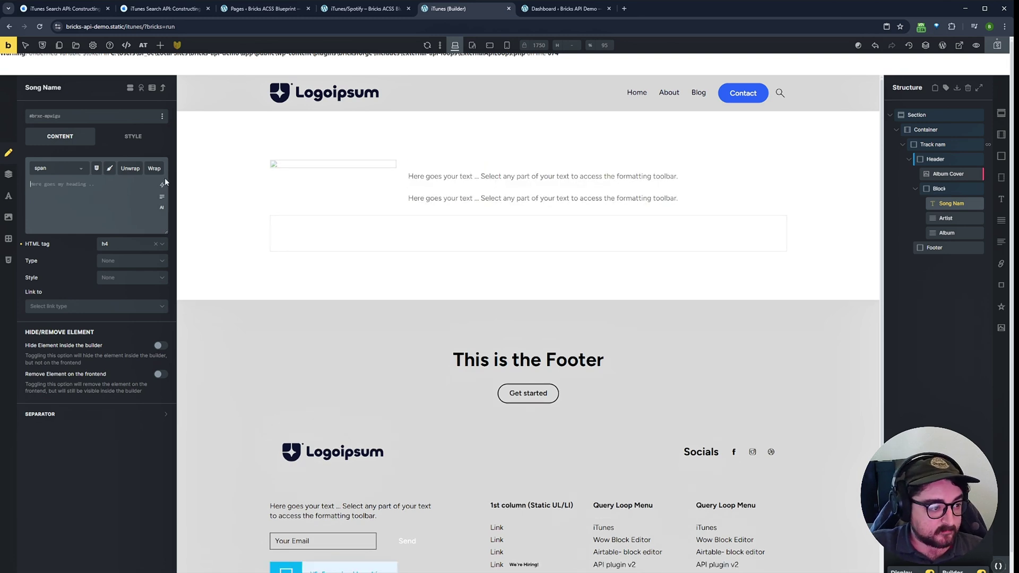
pyautogui.click(162, 185)
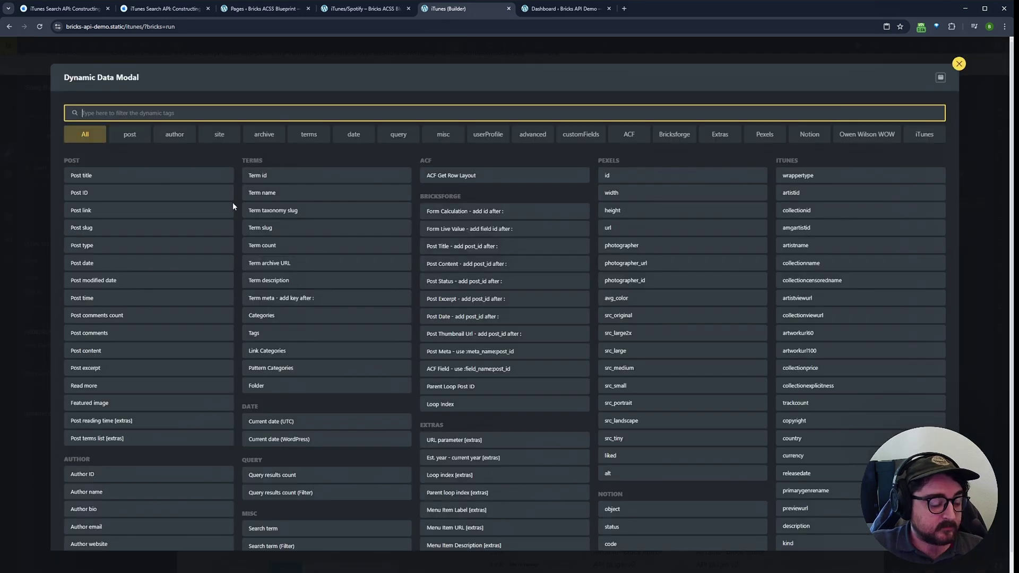
pyautogui.click(923, 139)
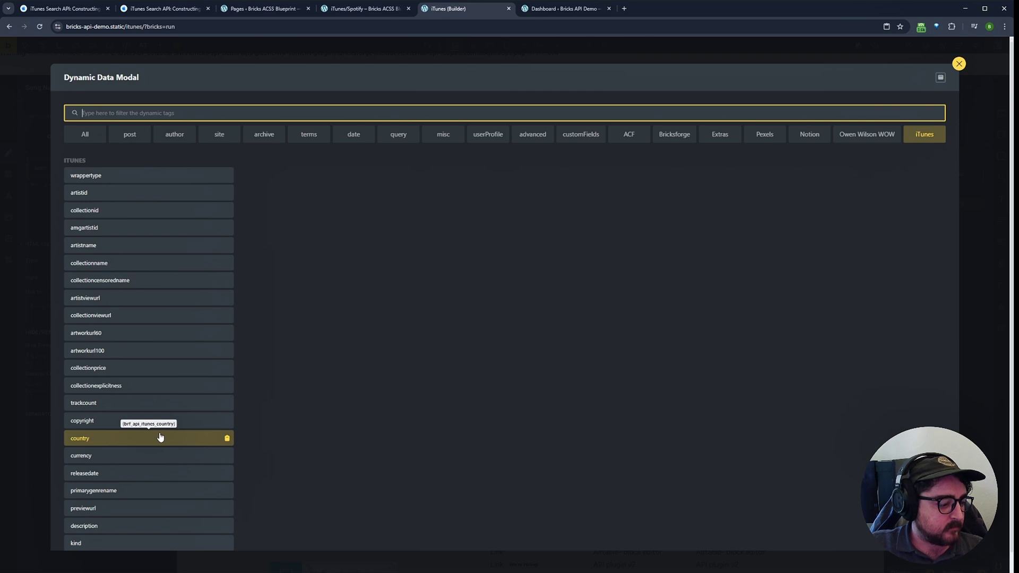
pyautogui.scroll(-2, 160, 436)
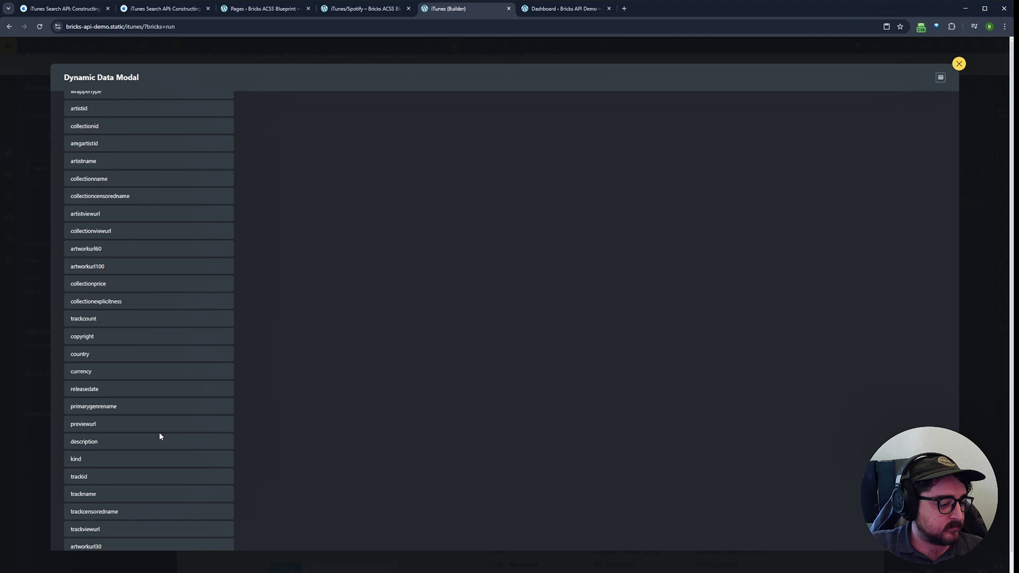
pyautogui.scroll(-2, 160, 437)
pyautogui.click(139, 411)
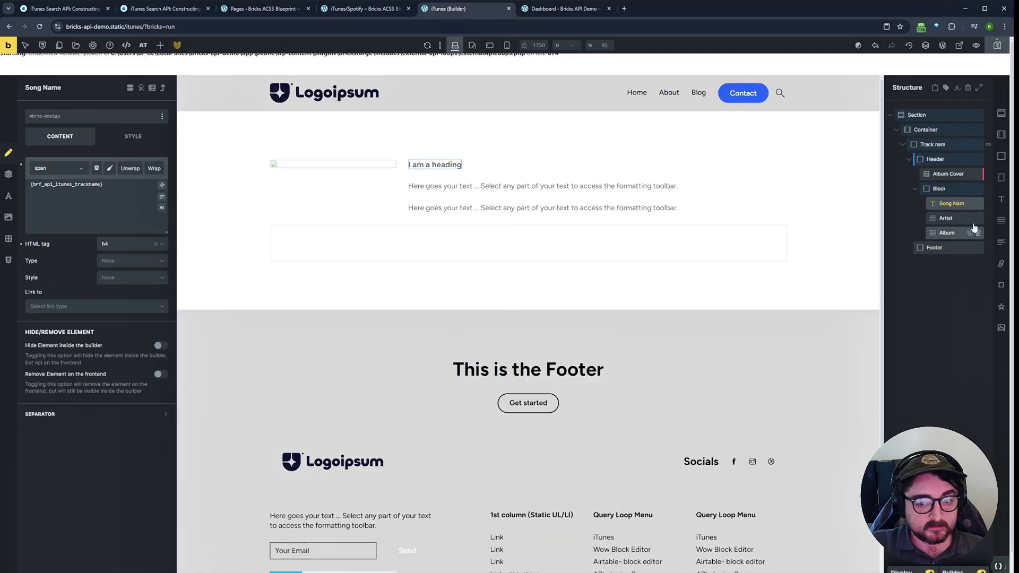
# - Insert the iTunes artistname dynamic tag into the Artist text
pyautogui.click(950, 218)
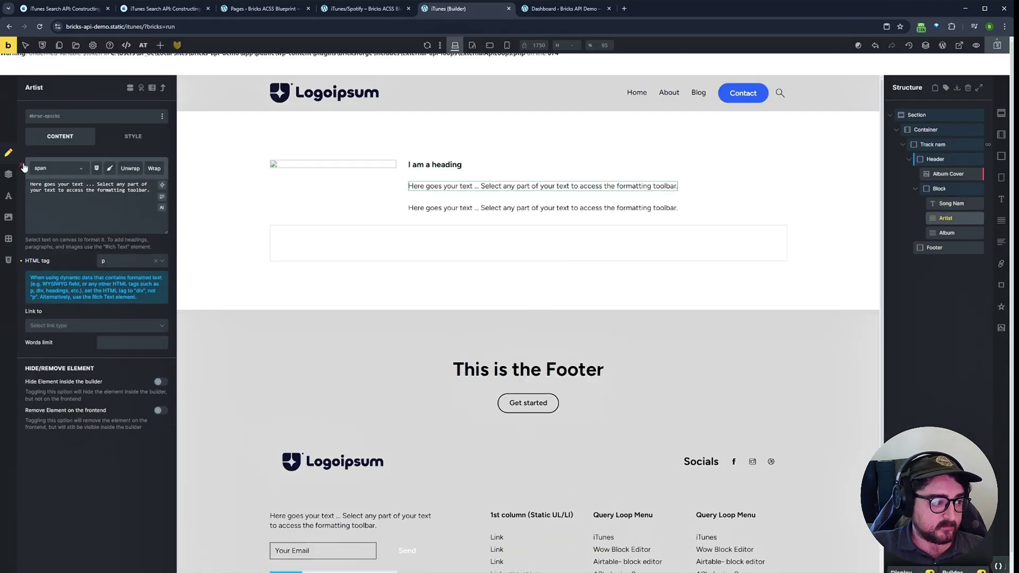
pyautogui.click(162, 184)
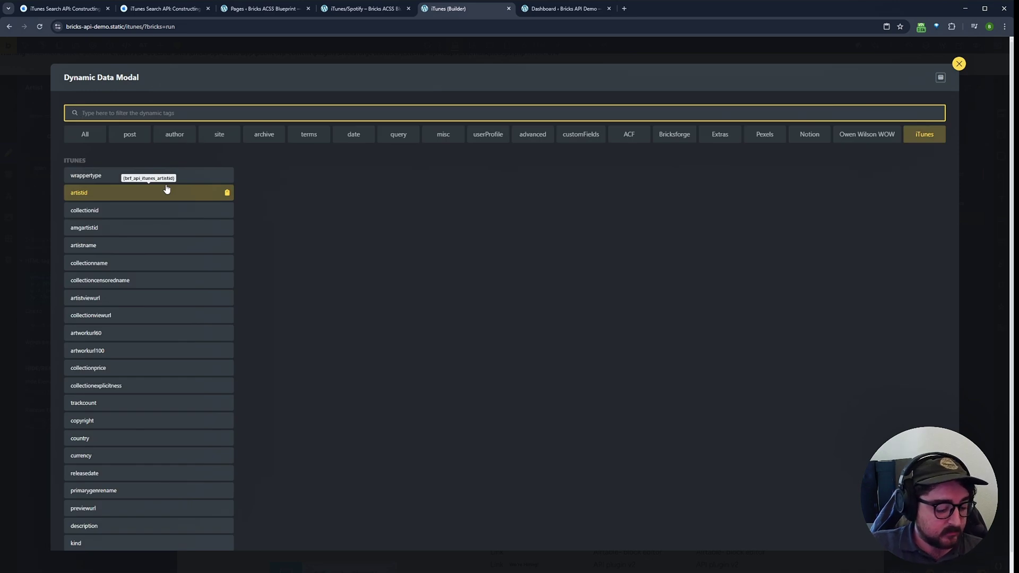
pyautogui.write('ar')
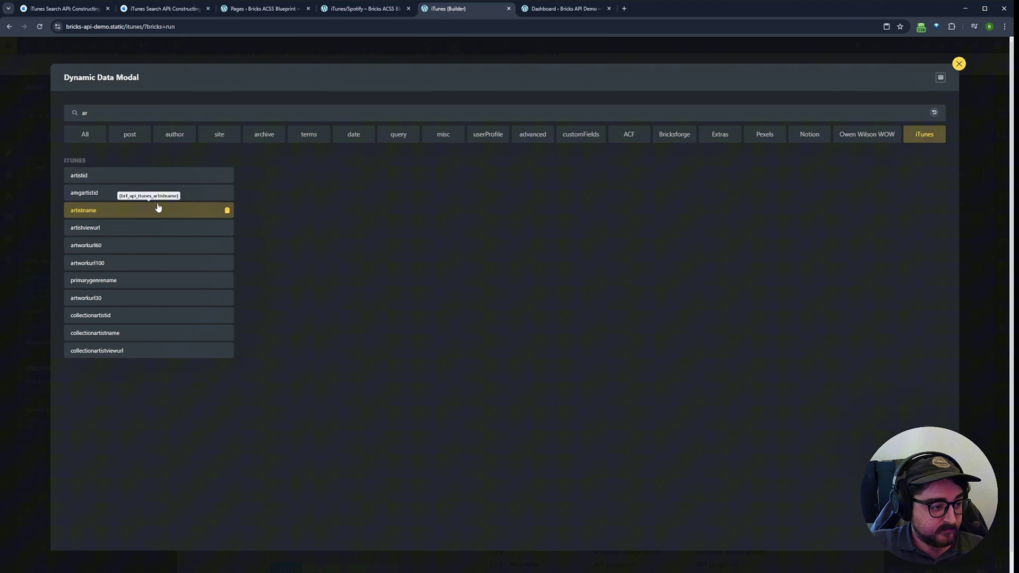
pyautogui.click(158, 210)
# - Replace the Album placeholder text with the iTunes collectionname dynamic tag
pyautogui.click(942, 233)
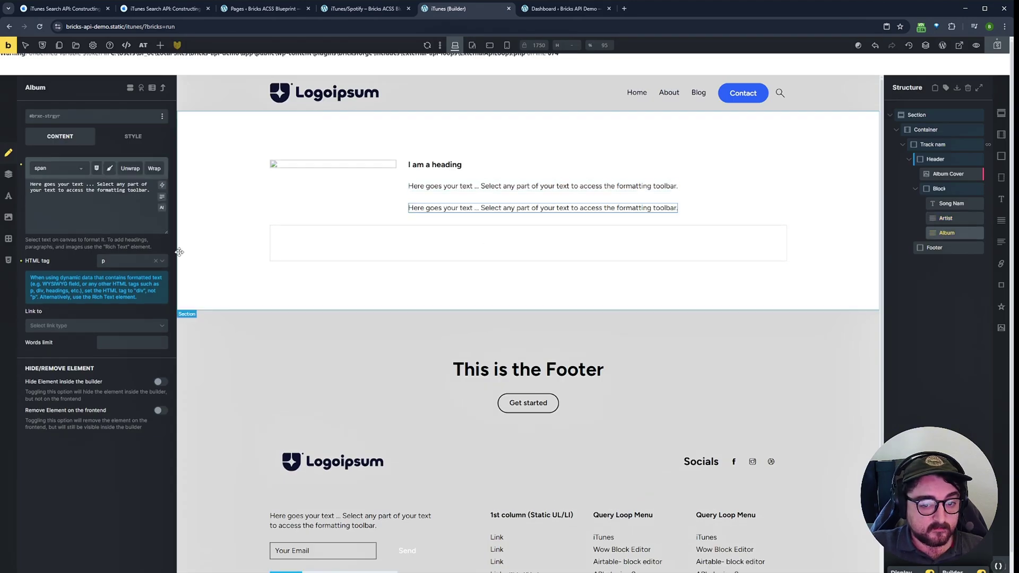
pyautogui.click(154, 184)
pyautogui.hotkey('ctrl', 'a')
pyautogui.press('BackSpace')
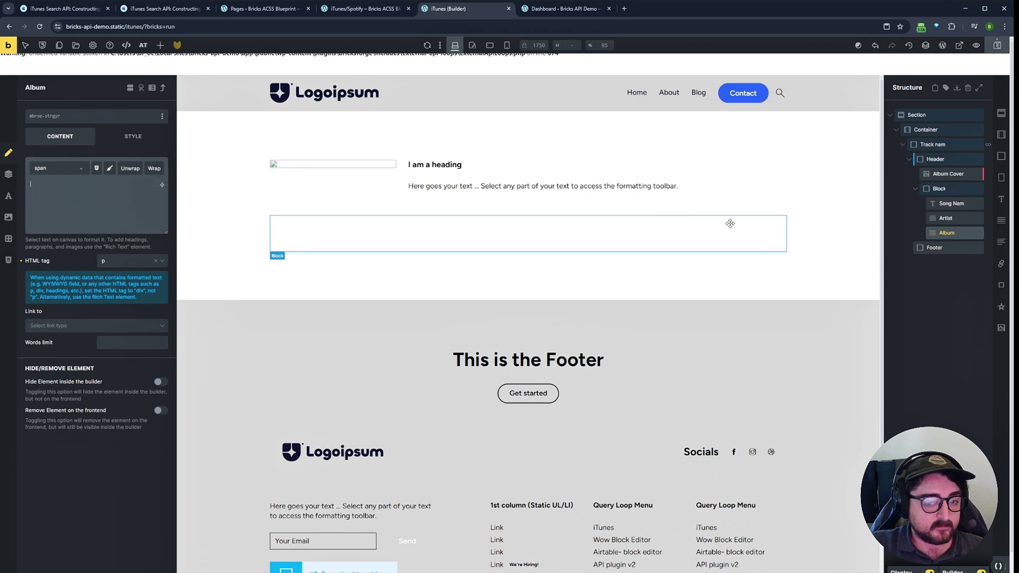
pyautogui.moveTo(165, 204)
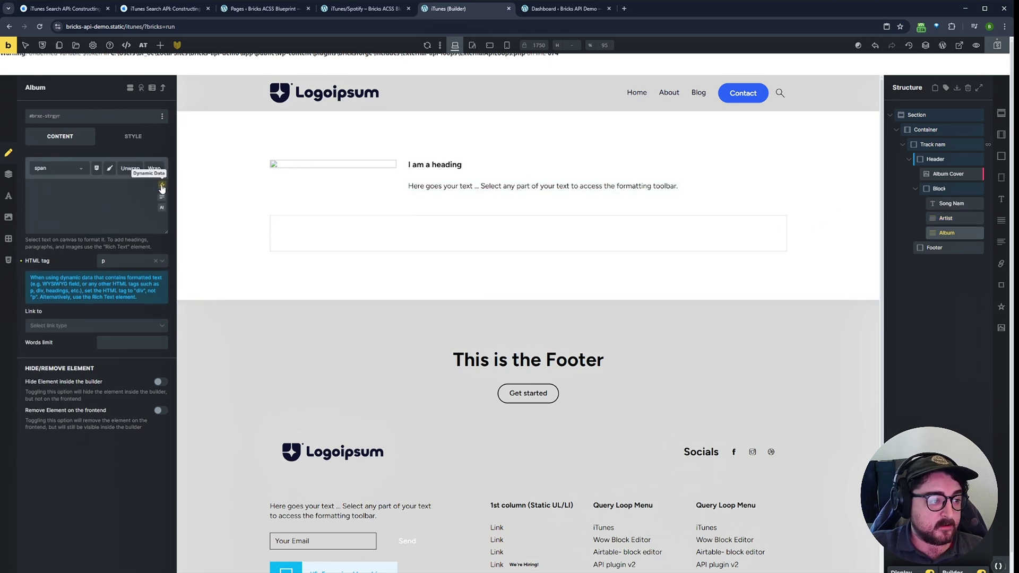
pyautogui.click(162, 185)
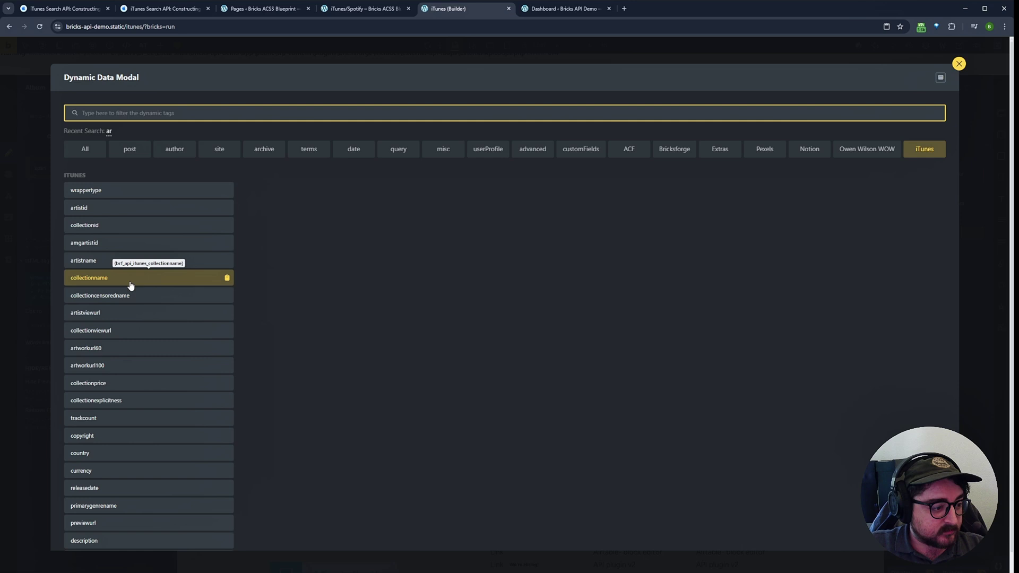
pyautogui.click(158, 278)
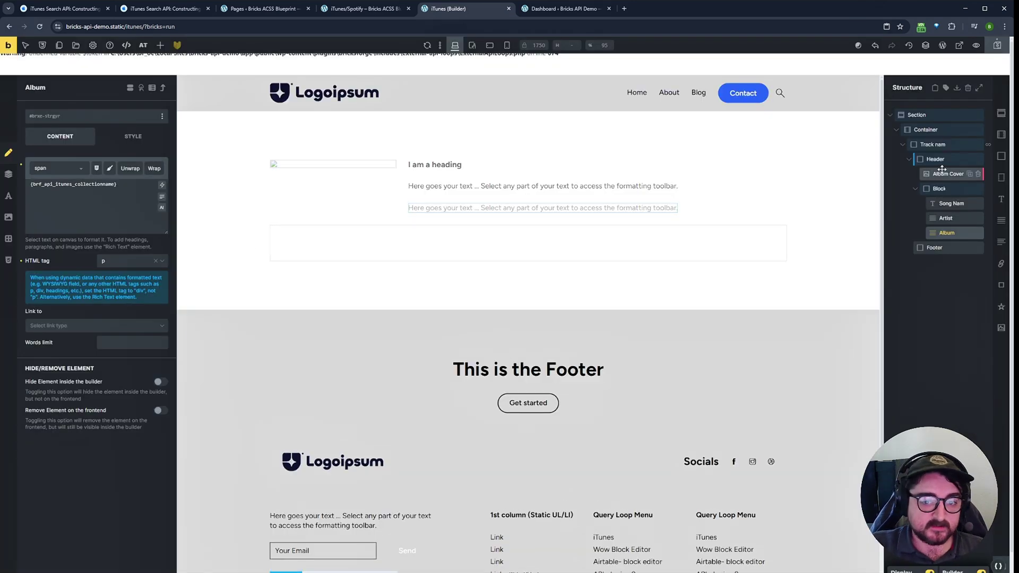
pyautogui.click(940, 189)
# - Set the text block's row gap to space-xs and give Album the neutral-semi-light text class
pyautogui.rightClick(127, 428)
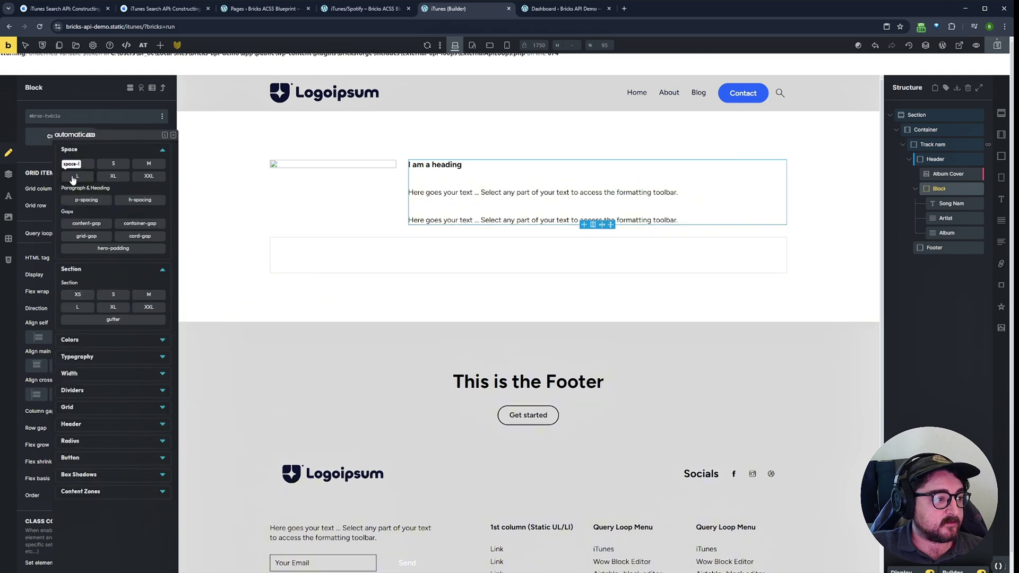
pyautogui.click(78, 164)
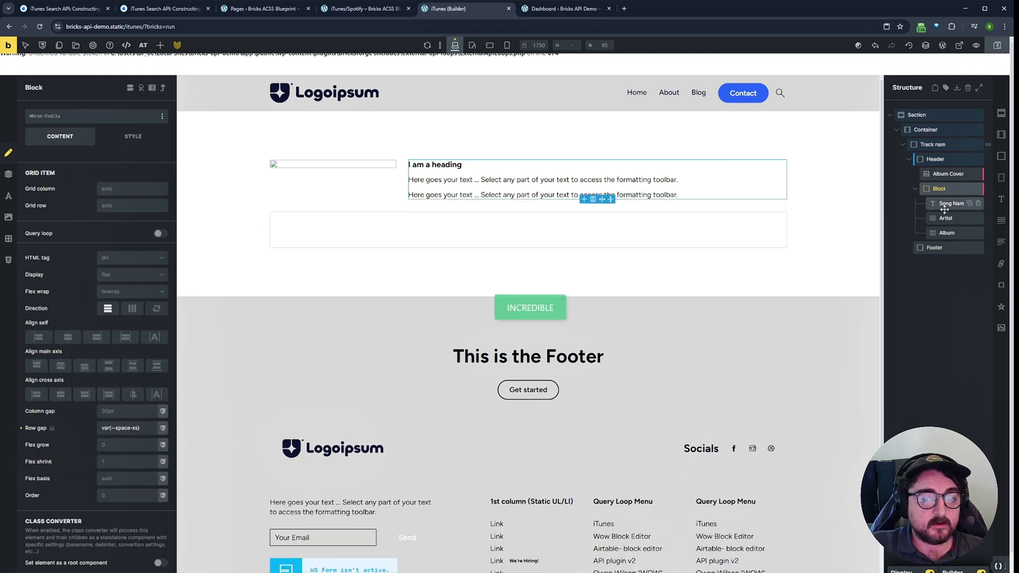
pyautogui.click(939, 233)
pyautogui.rightClick(53, 121)
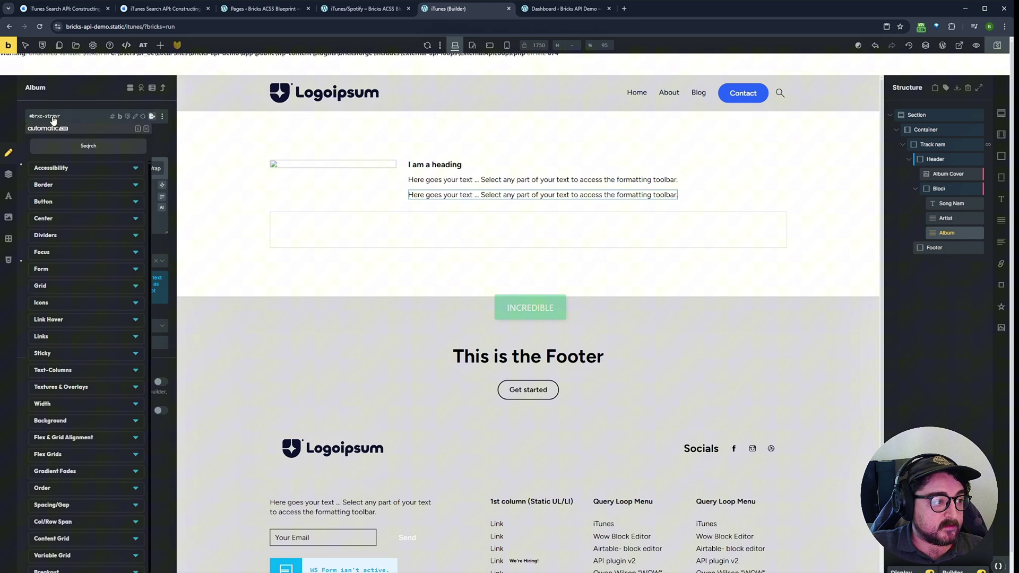
pyautogui.write('tex')
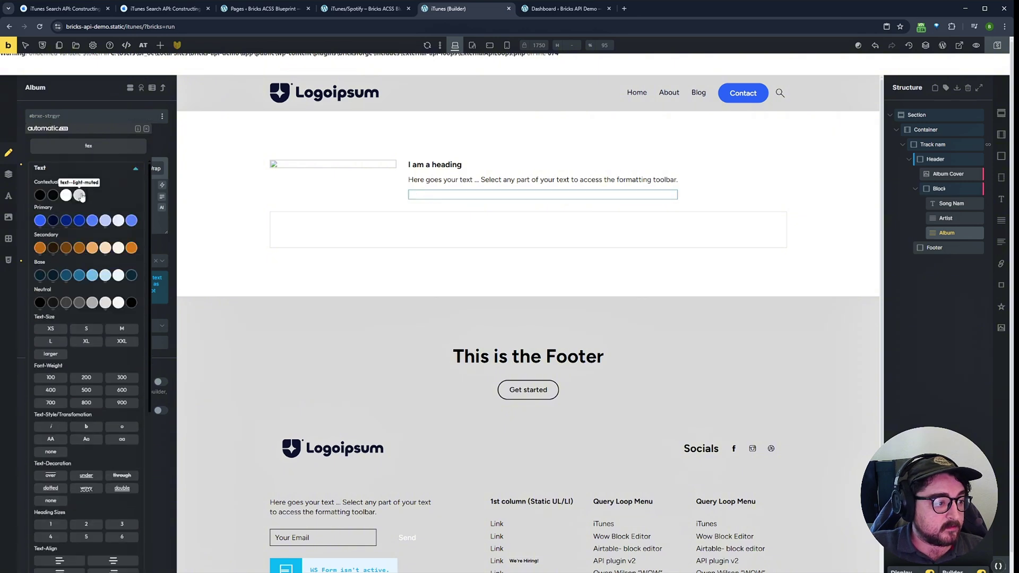
pyautogui.click(93, 302)
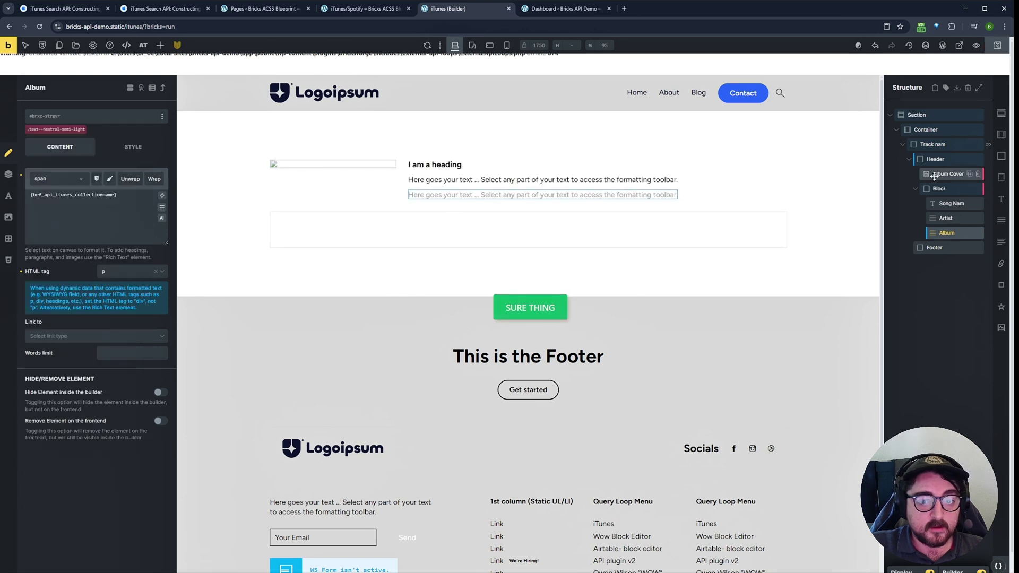
# - Give the Track name card padding and a bg-light background, then save
pyautogui.click(927, 145)
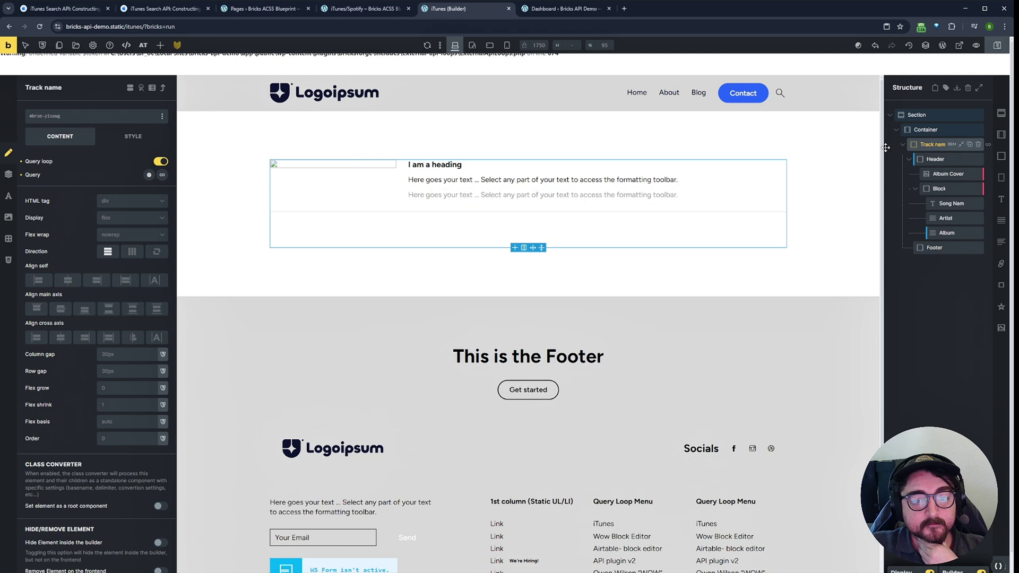
pyautogui.click(132, 137)
pyautogui.click(160, 165)
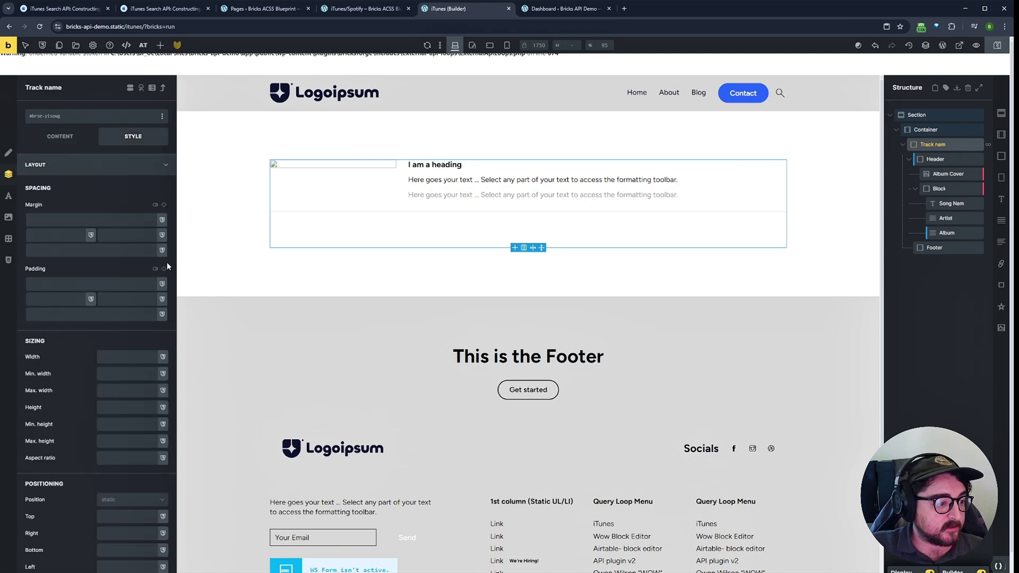
pyautogui.click(125, 286)
pyautogui.click(102, 164)
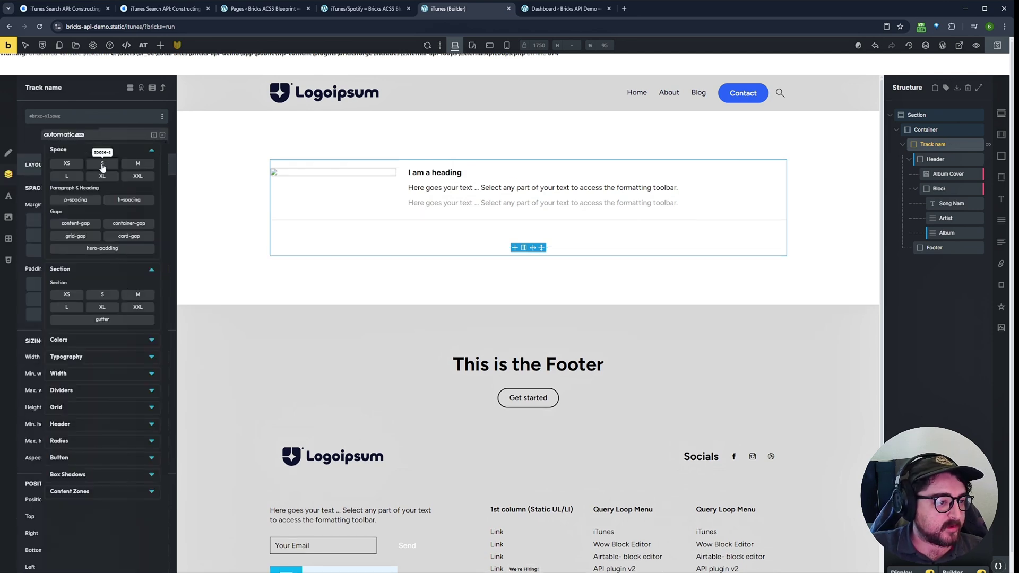
pyautogui.click(106, 164)
pyautogui.click(80, 208)
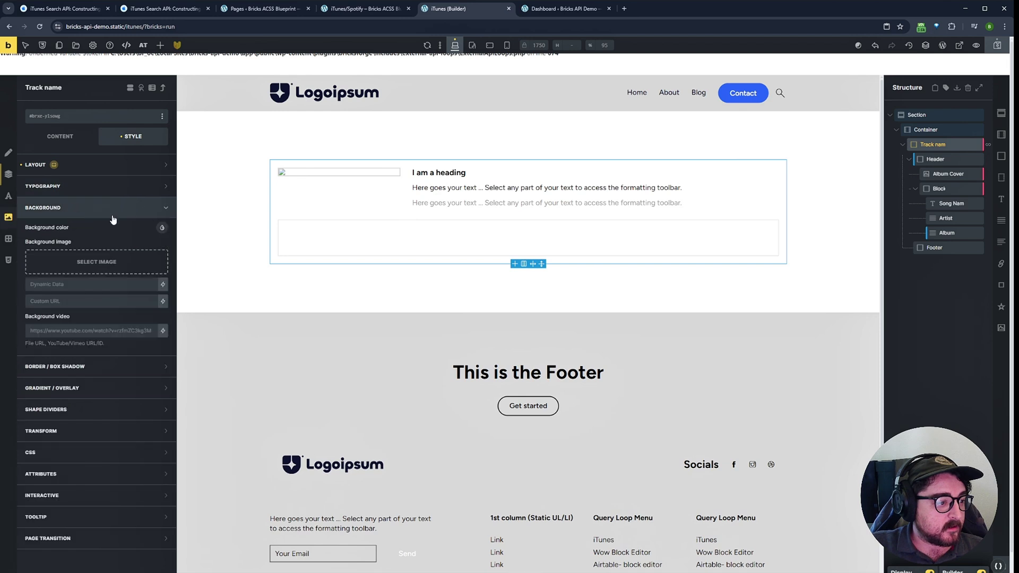
pyautogui.click(162, 229)
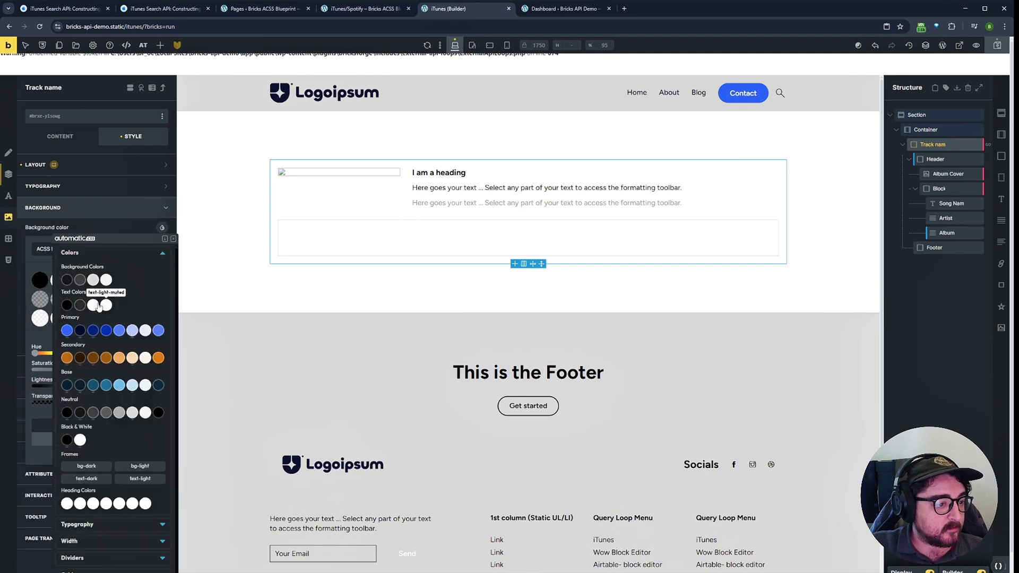
pyautogui.click(106, 280)
pyautogui.click(92, 281)
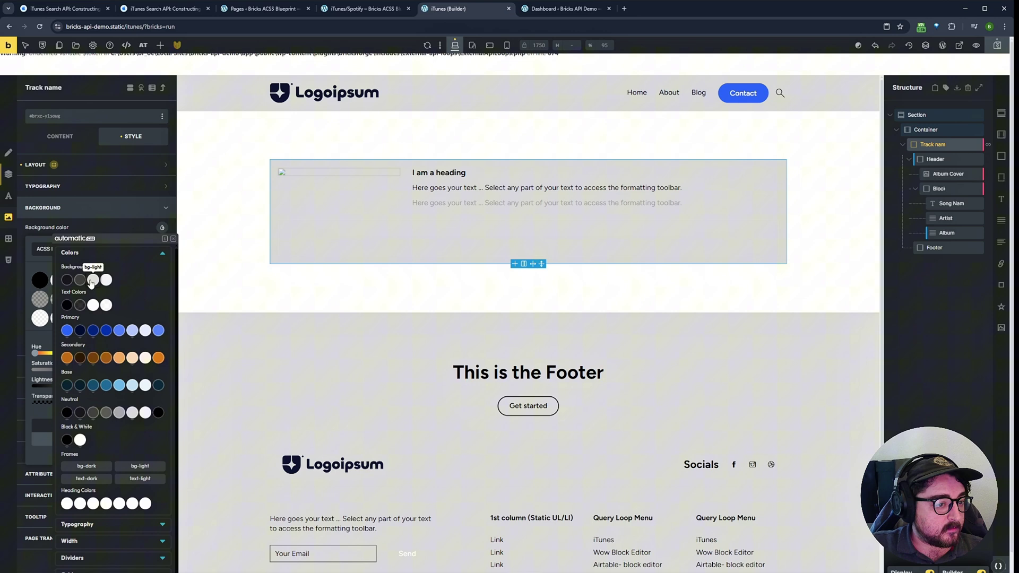
pyautogui.click(997, 53)
# - Add the radius--l class to the Track name card and save
pyautogui.click(64, 117)
pyautogui.write('rad')
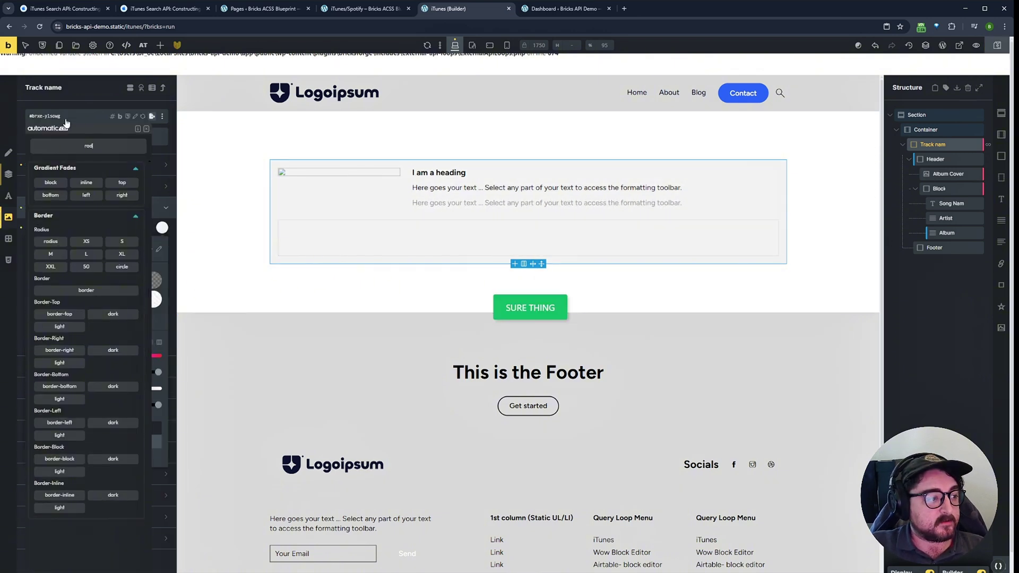
pyautogui.click(83, 254)
pyautogui.click(992, 53)
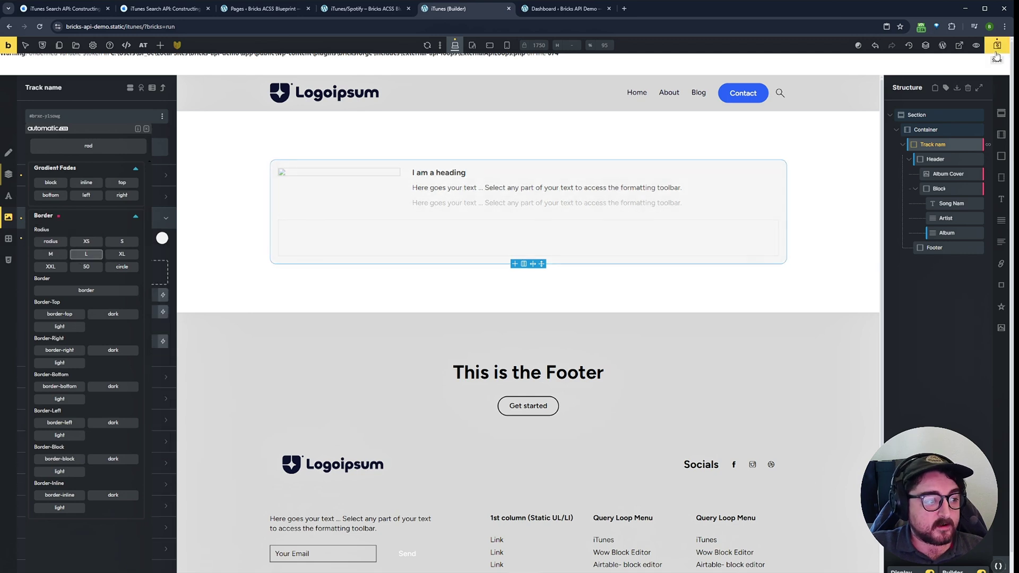
# - View the iTunes page on the live site and scroll through the results
pyautogui.click(960, 47)
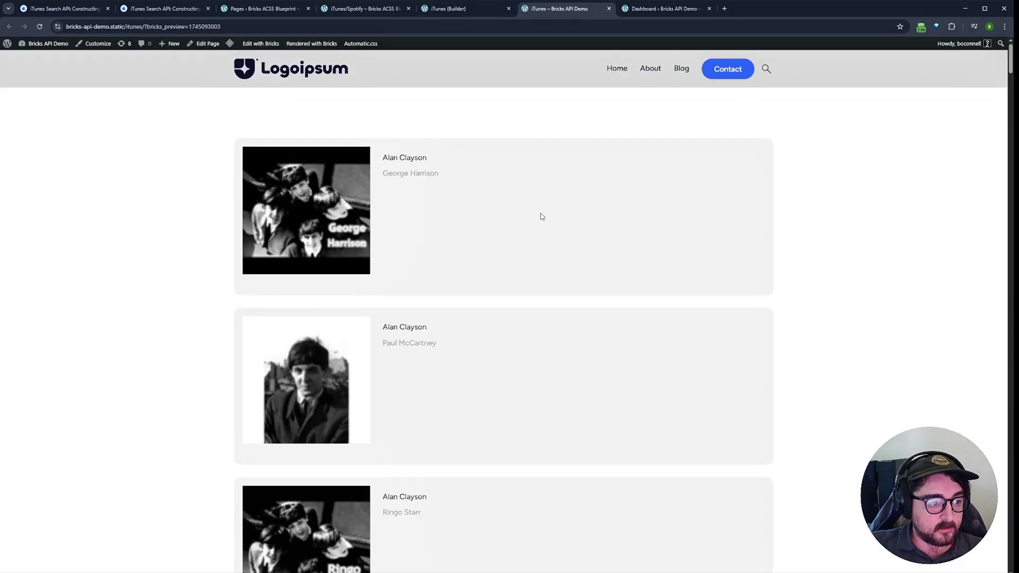
pyautogui.scroll(-20, 189, 263)
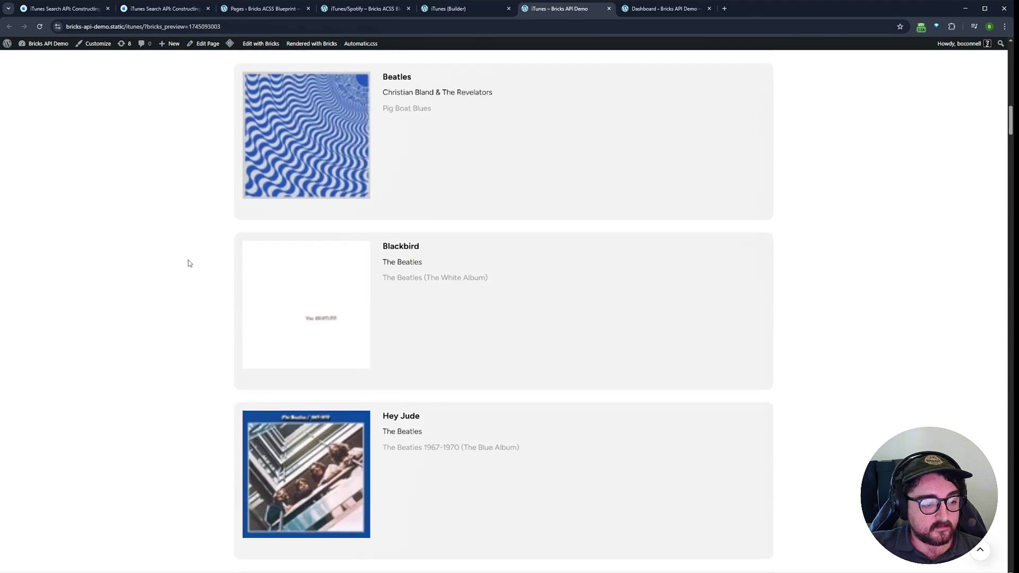
pyautogui.scroll(-6, 189, 264)
pyautogui.scroll(7, 189, 264)
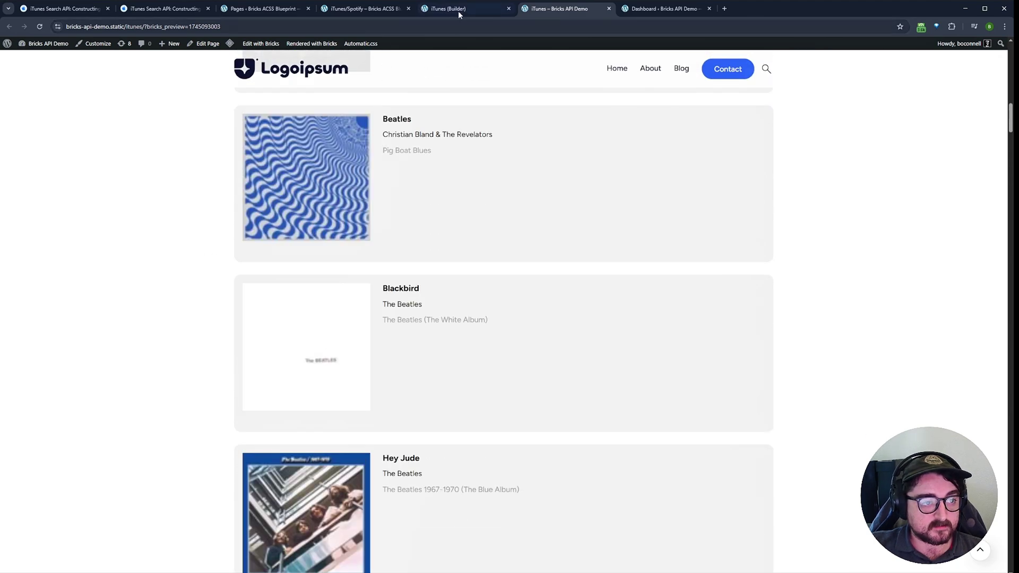
# - Add the grid--auto-3 class to the Container and save
pyautogui.click(459, 9)
pyautogui.click(66, 122)
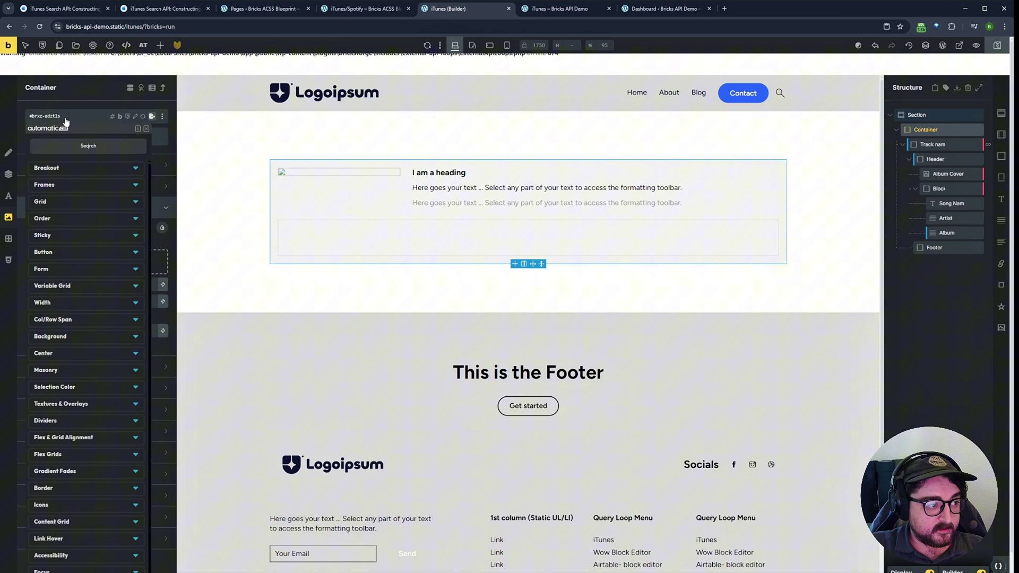
pyautogui.write('grid')
pyautogui.click(121, 288)
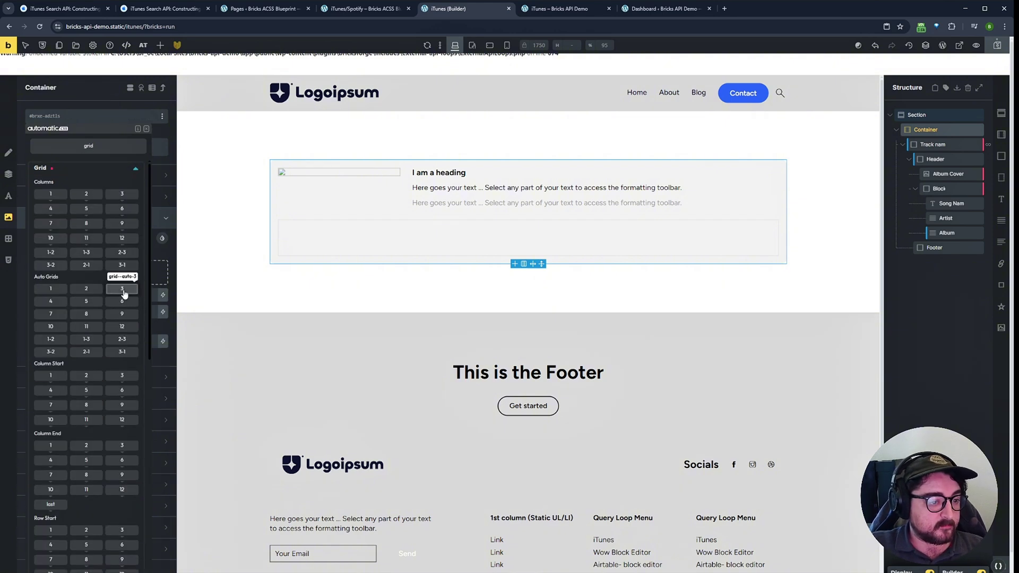
pyautogui.click(994, 48)
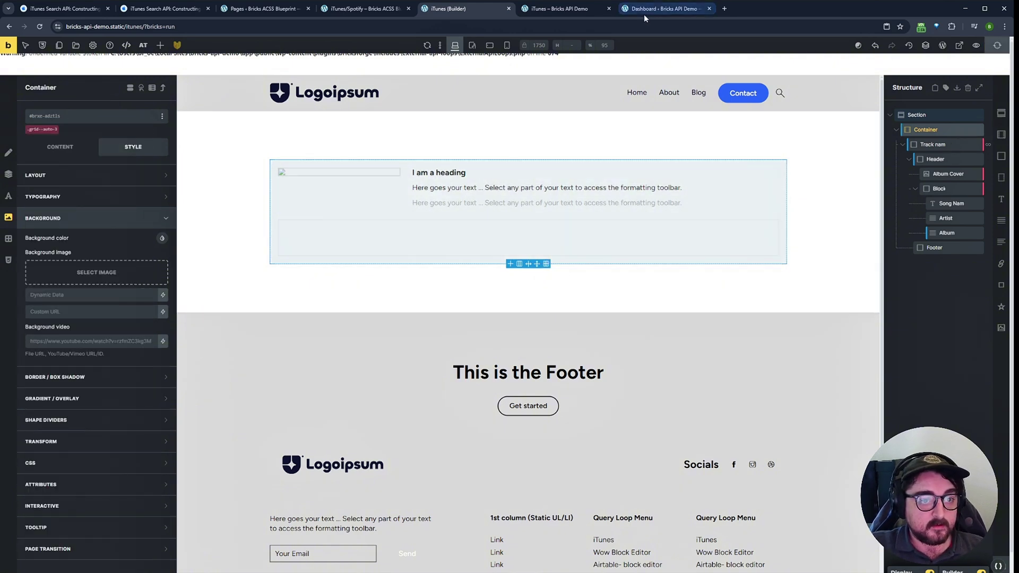
# - Reload the front-end preview and inspect the artist names in the middle card
pyautogui.click(560, 8)
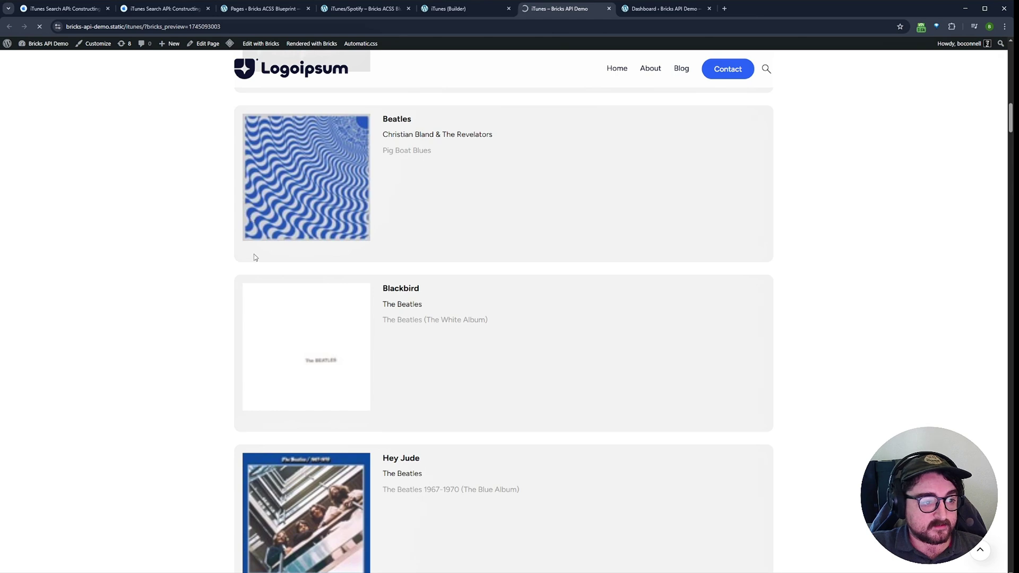
pyautogui.scroll(5, 201, 259)
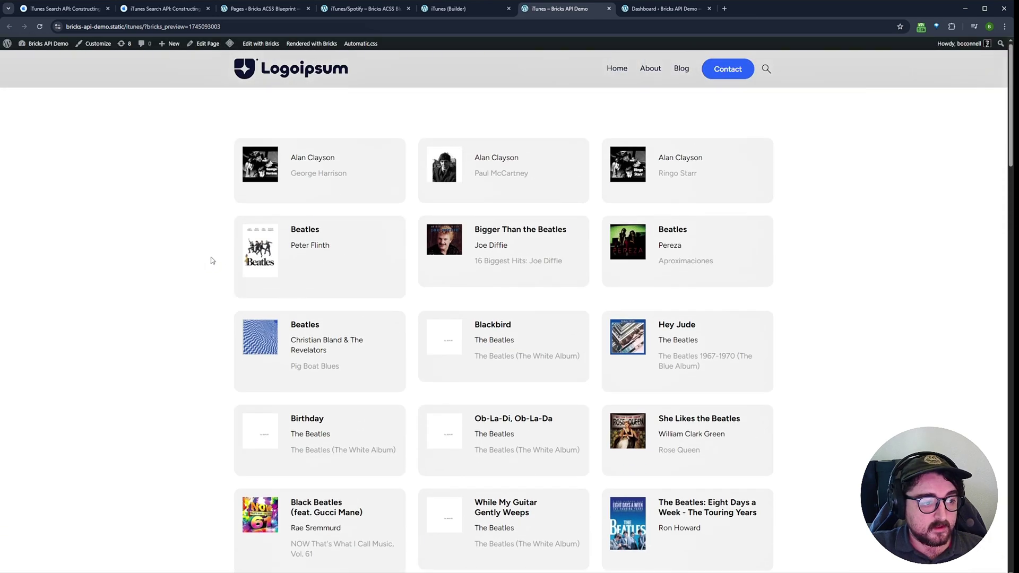
pyautogui.moveTo(476, 157); pyautogui.dragTo(530, 159)
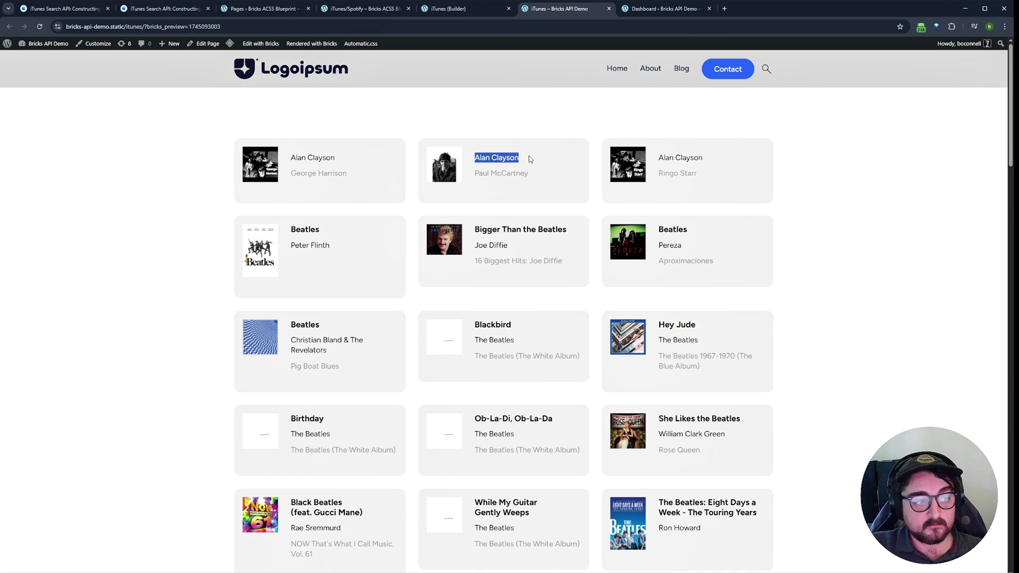
pyautogui.moveTo(529, 173); pyautogui.dragTo(474, 174)
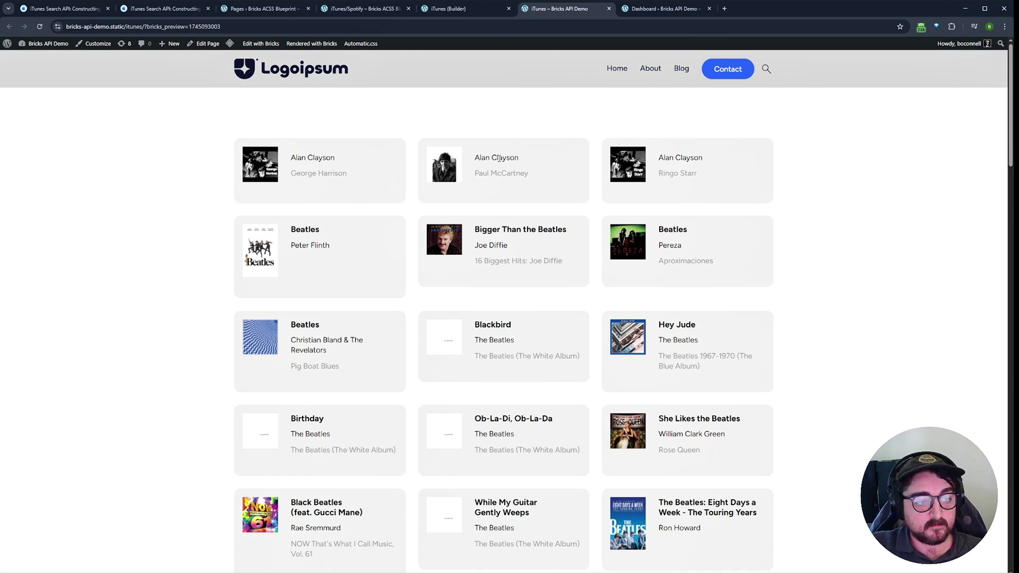
pyautogui.tripleClick(499, 157)
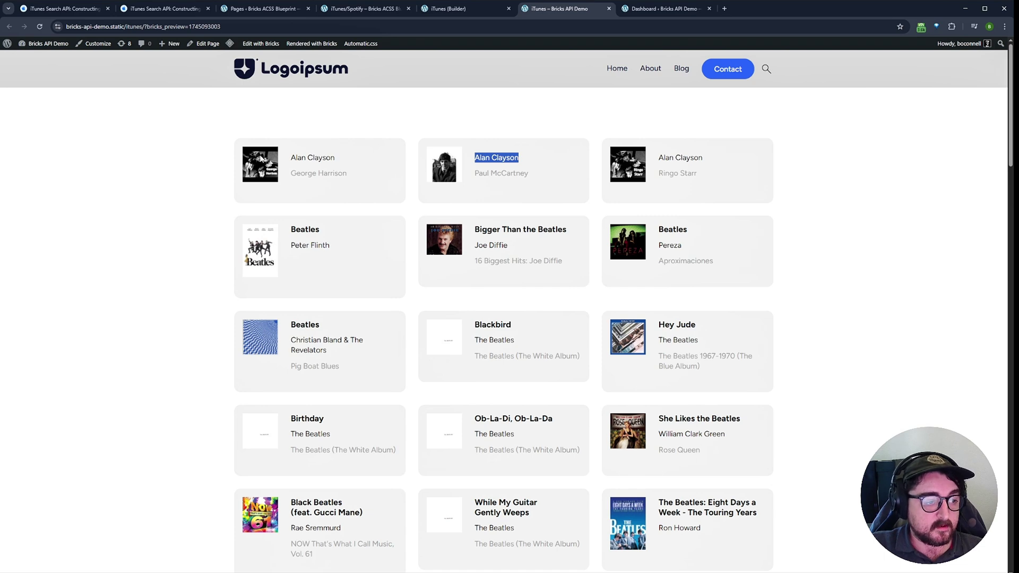
# - Add an Audio element inside the track card's Footer
pyautogui.click(458, 11)
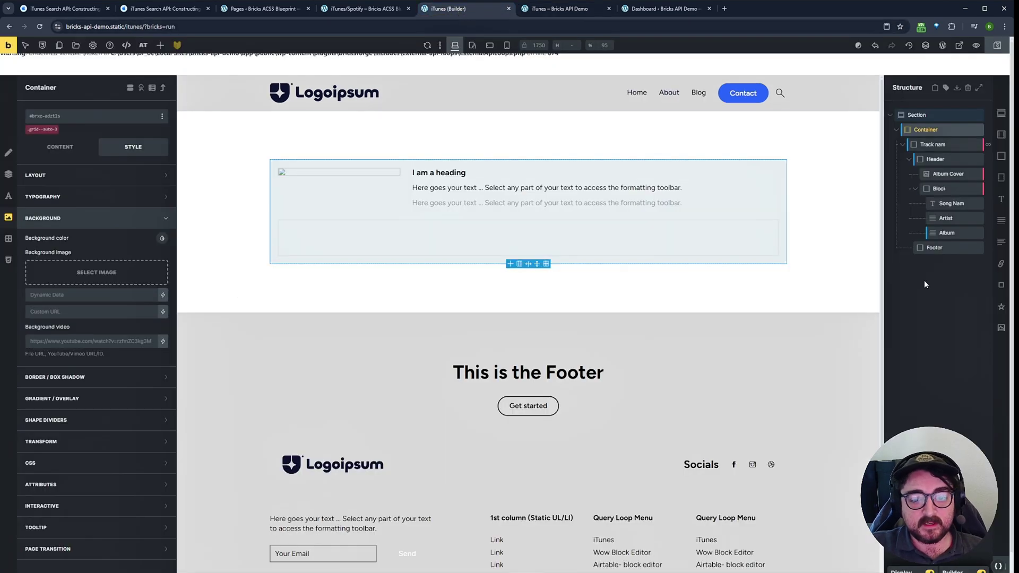
pyautogui.click(933, 248)
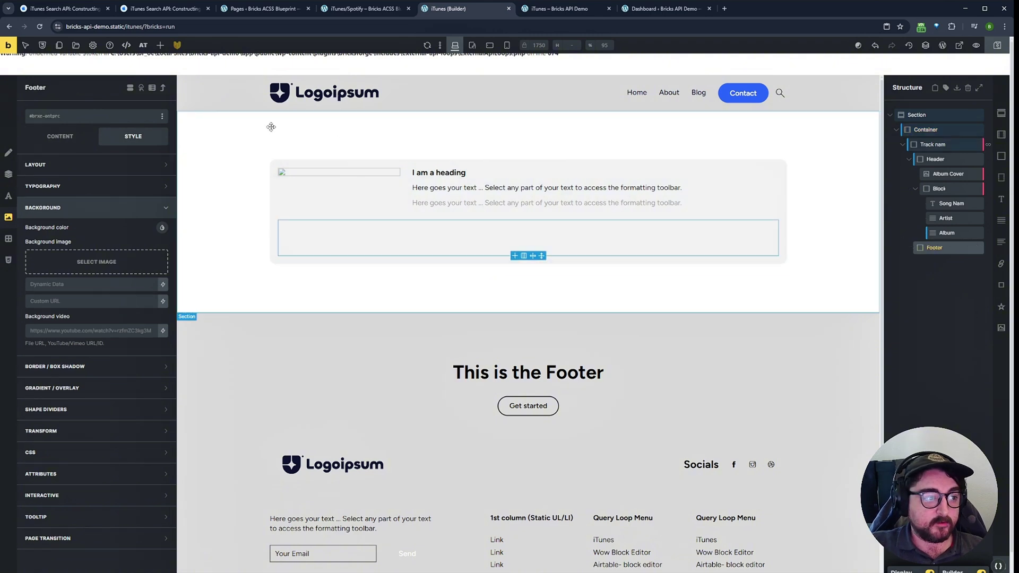
pyautogui.click(159, 46)
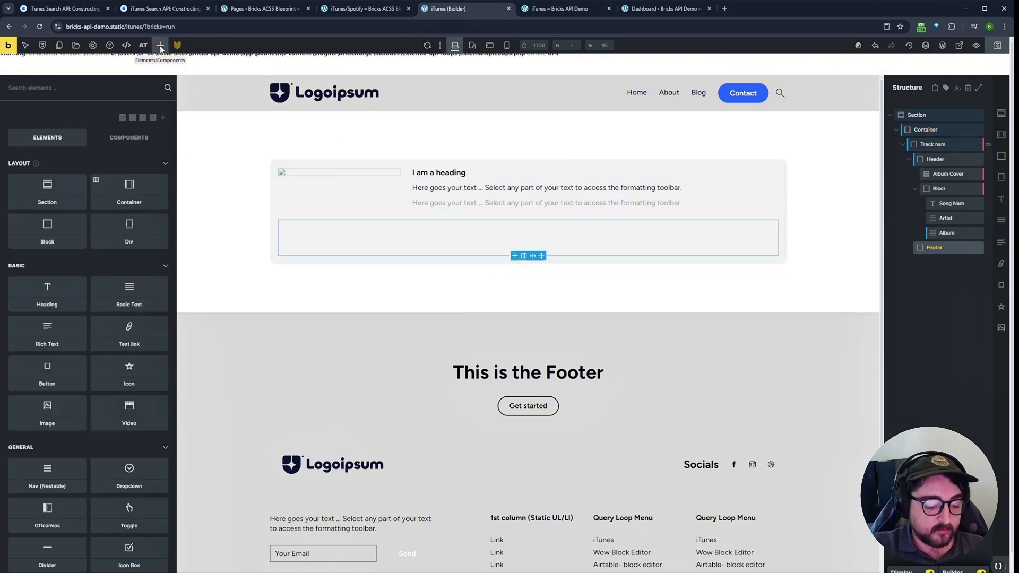
pyautogui.write('aud')
pyautogui.click(47, 177)
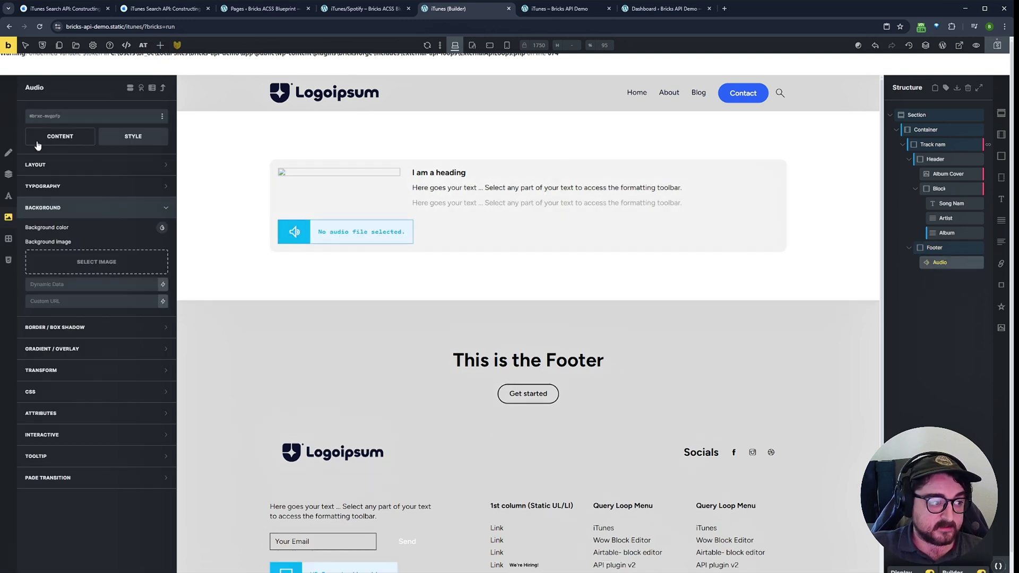
# - Set the audio source to dynamic data using the iTunes previewurl tag
pyautogui.click(130, 166)
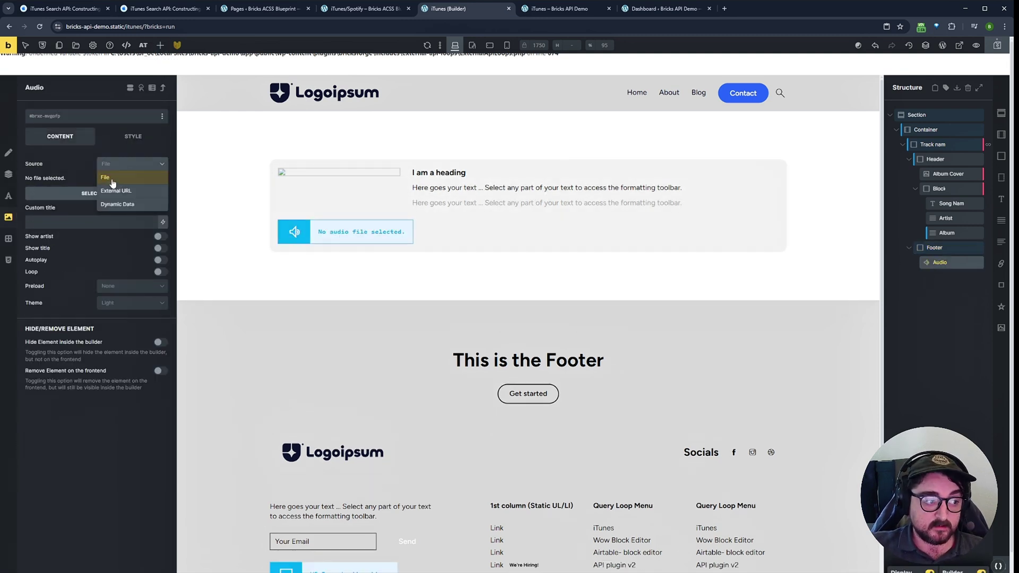
pyautogui.click(130, 206)
pyautogui.click(162, 181)
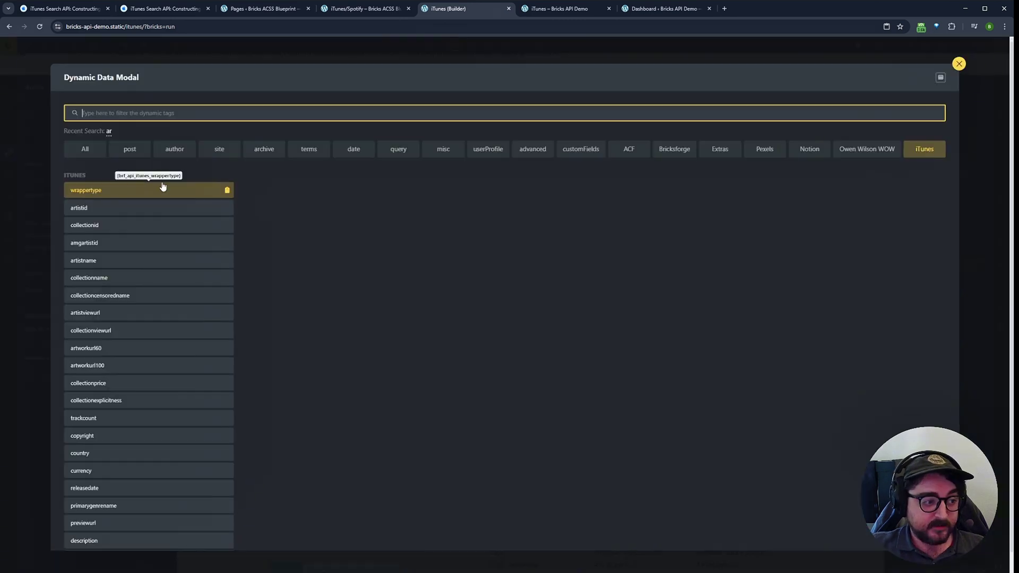
pyautogui.scroll(-3, 179, 339)
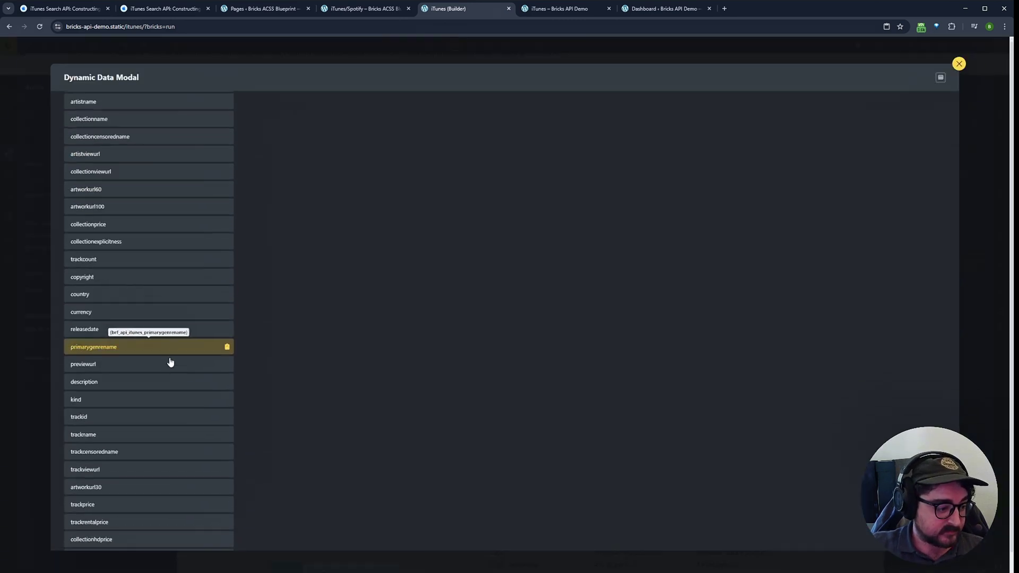
pyautogui.click(127, 356)
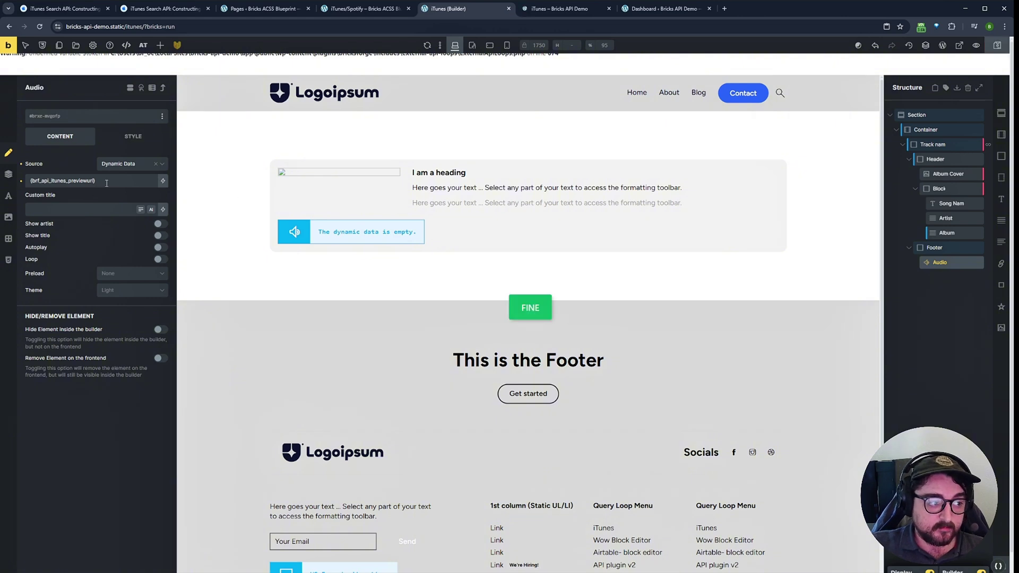
pyautogui.click(538, 8)
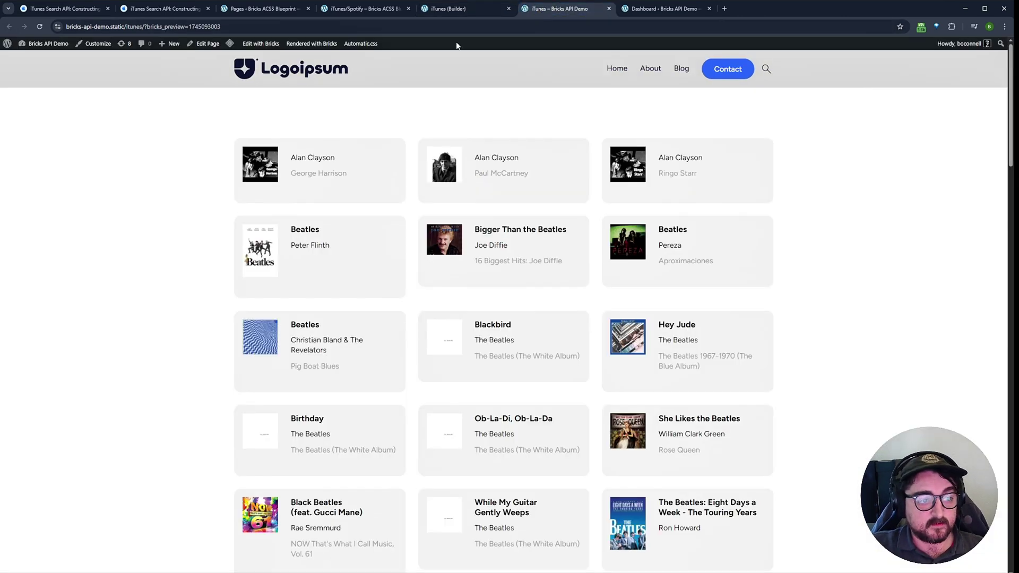
# - Open the iTunes endpoint in Bricksforge's API Query Builder
pyautogui.moveTo(45, 44)
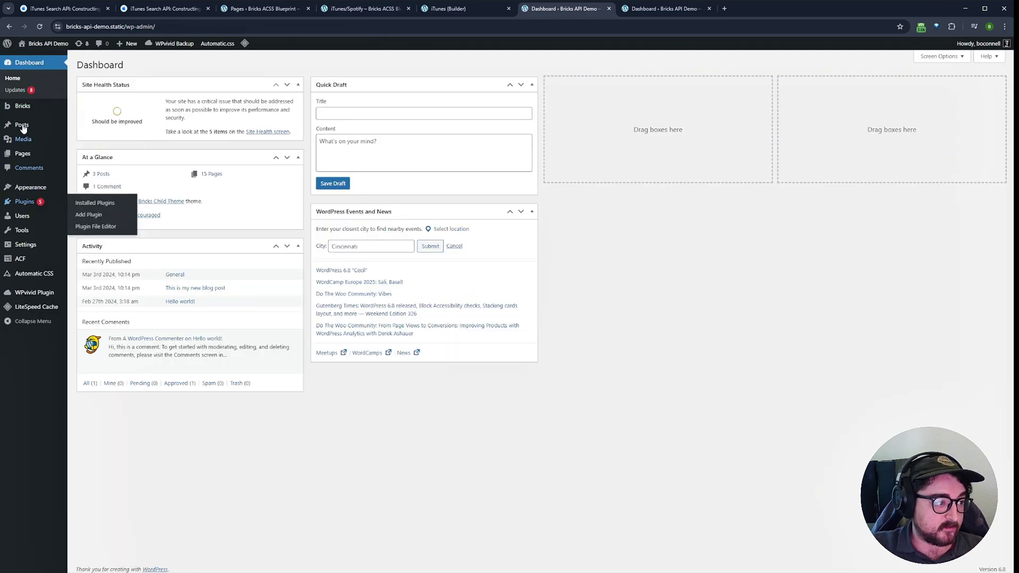
pyautogui.click(104, 192)
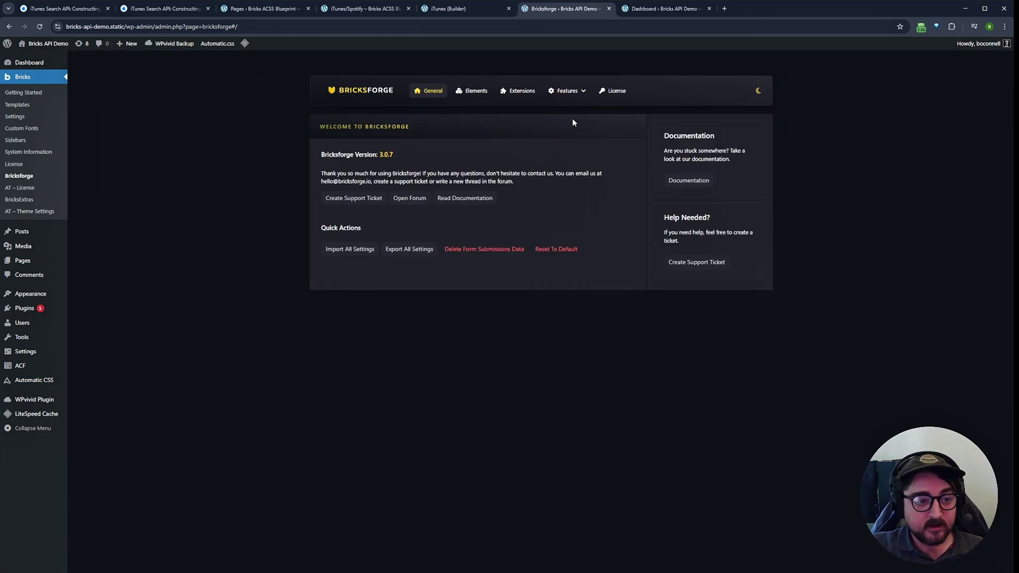
pyautogui.click(566, 91)
pyautogui.click(576, 155)
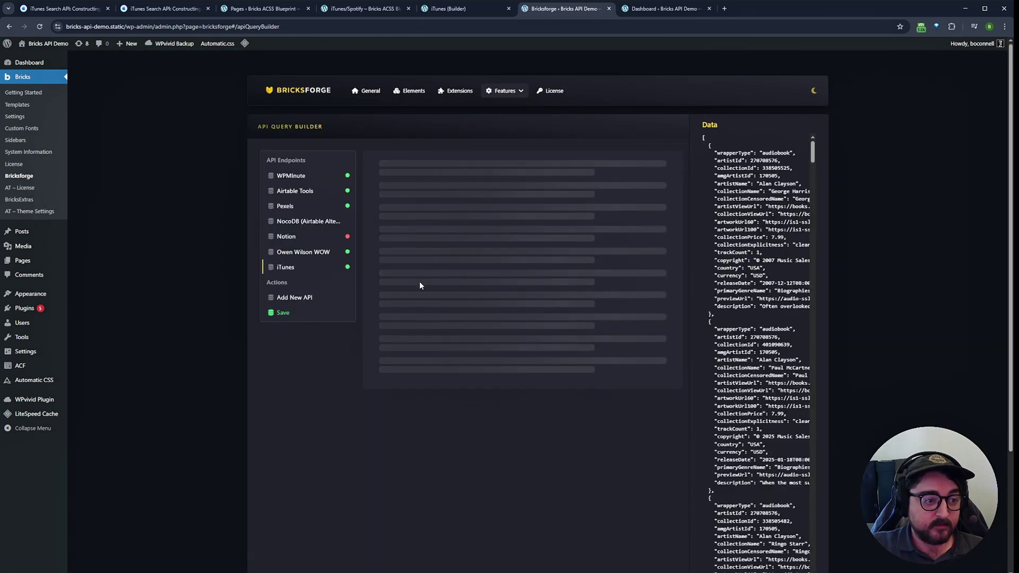
pyautogui.click(288, 267)
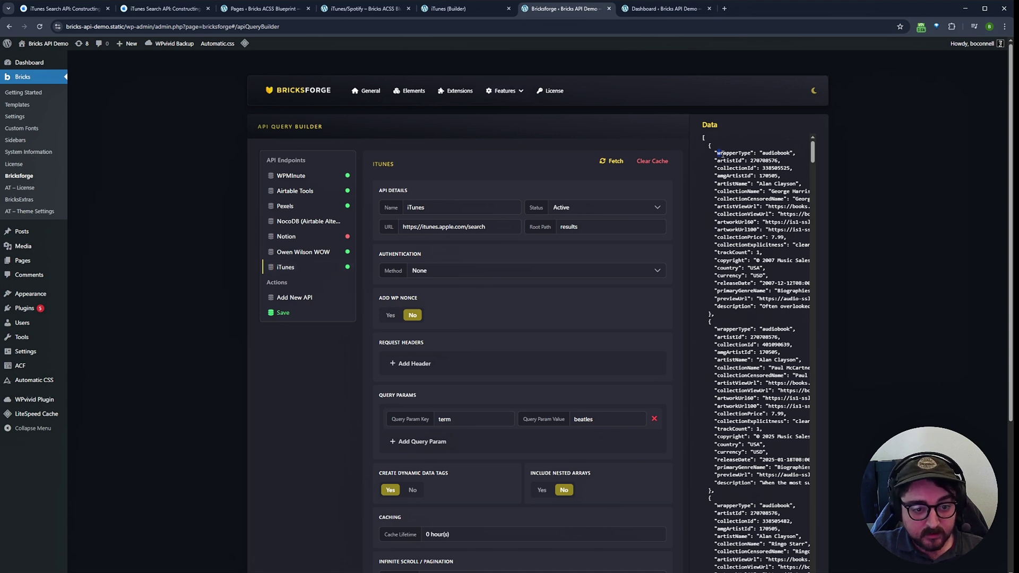
# - Inspect the artworkUrl100 field and its jpg image address in the returned data
pyautogui.moveTo(719, 153); pyautogui.dragTo(798, 317)
pyautogui.click(780, 283)
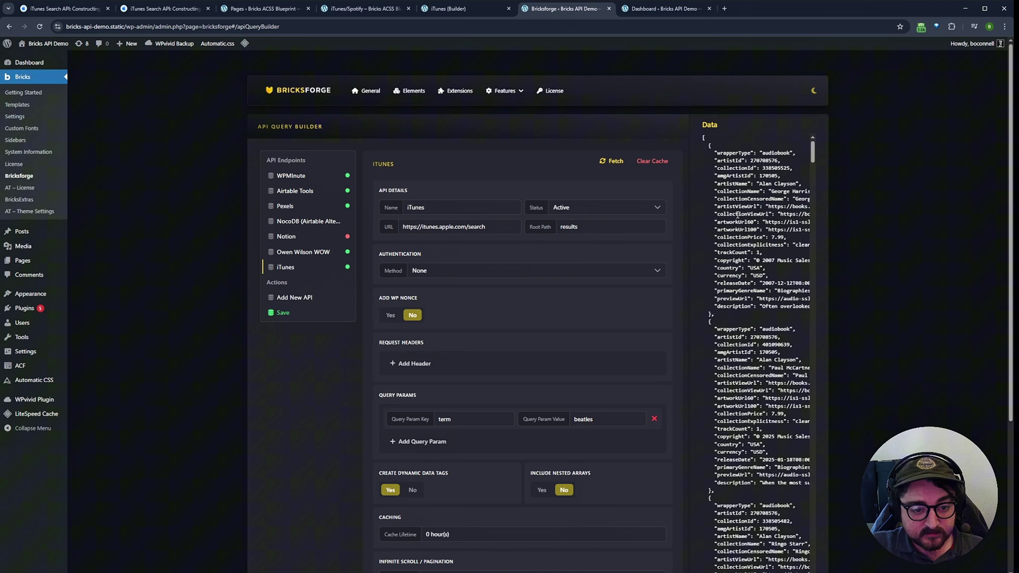
pyautogui.moveTo(718, 222); pyautogui.dragTo(783, 230)
pyautogui.click(758, 230)
pyautogui.click(757, 203)
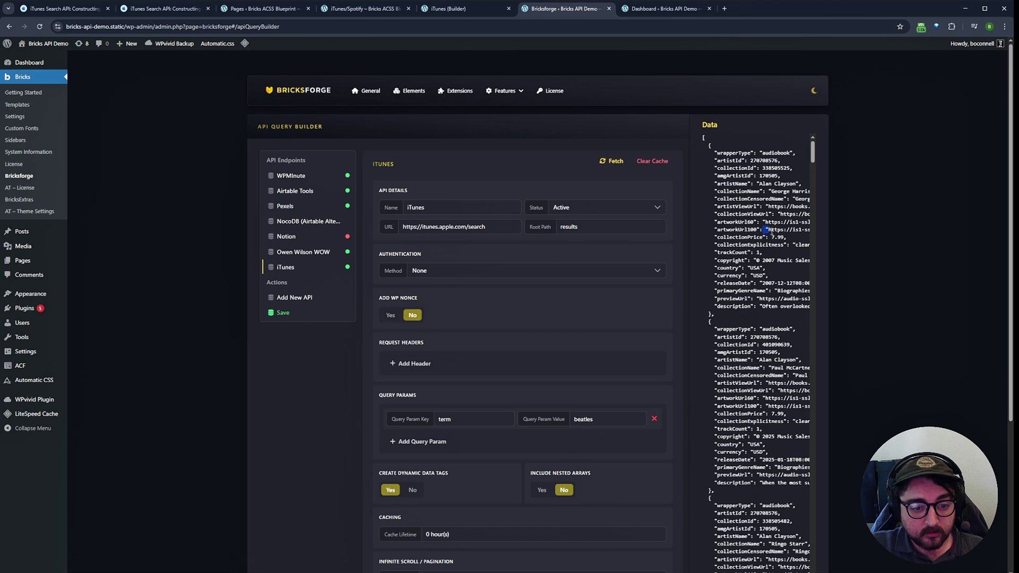
pyautogui.moveTo(768, 230); pyautogui.dragTo(802, 232)
pyautogui.doubleClick(793, 230)
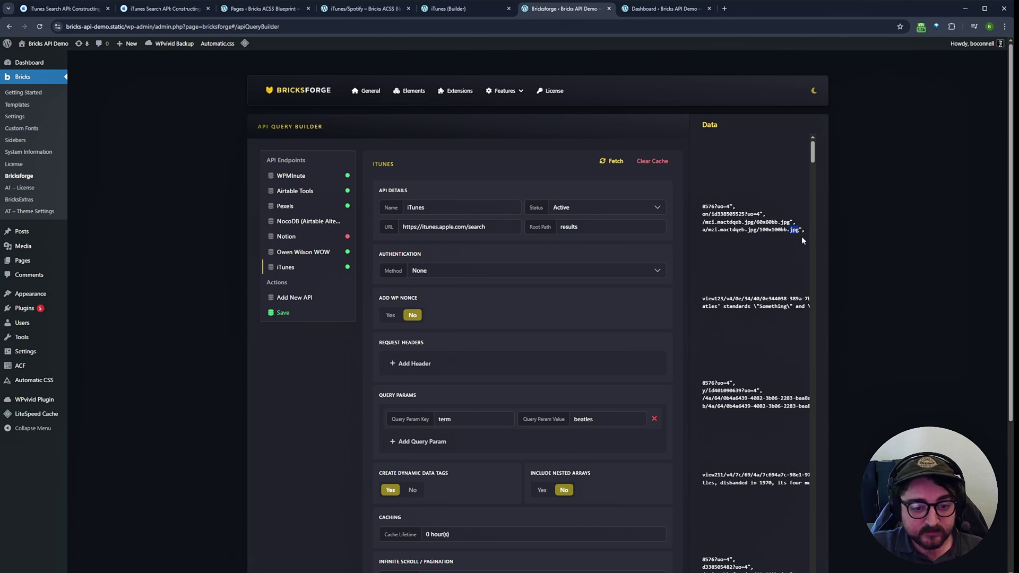
pyautogui.click(763, 228)
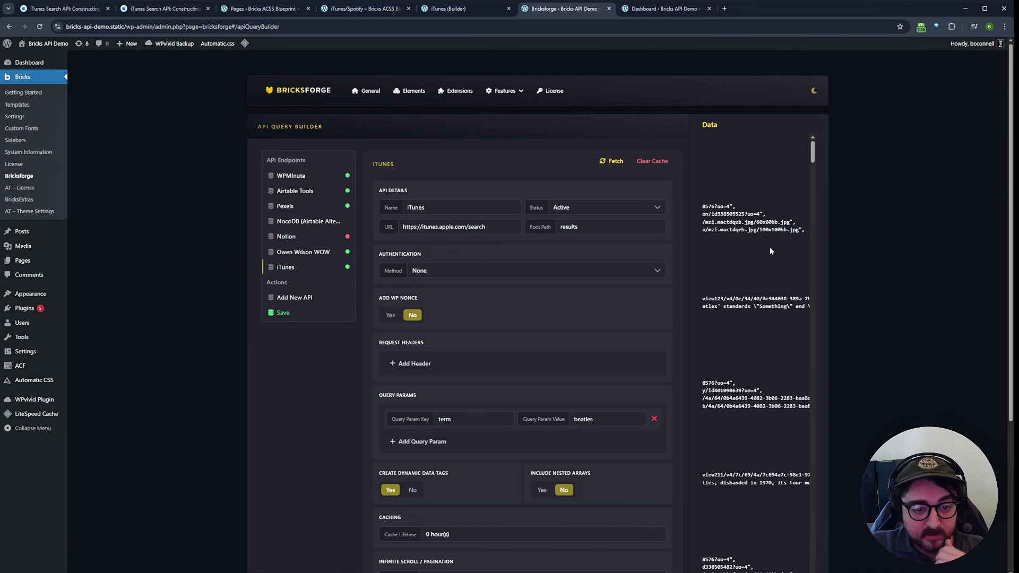
pyautogui.moveTo(736, 206); pyautogui.dragTo(711, 206)
pyautogui.click(711, 206)
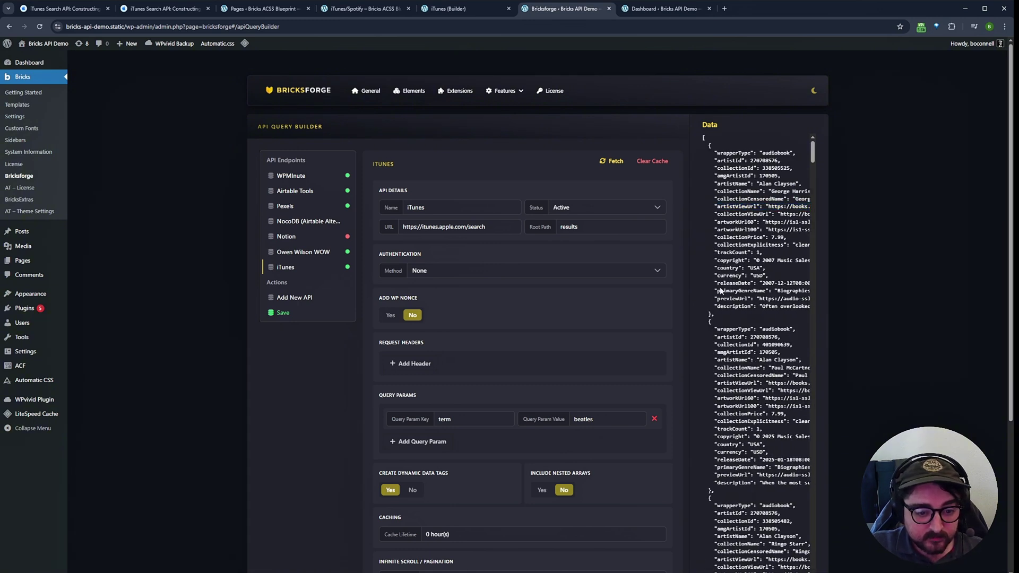
# - Inspect the previewUrl field and its m4a audio file address
pyautogui.moveTo(721, 297); pyautogui.dragTo(803, 298)
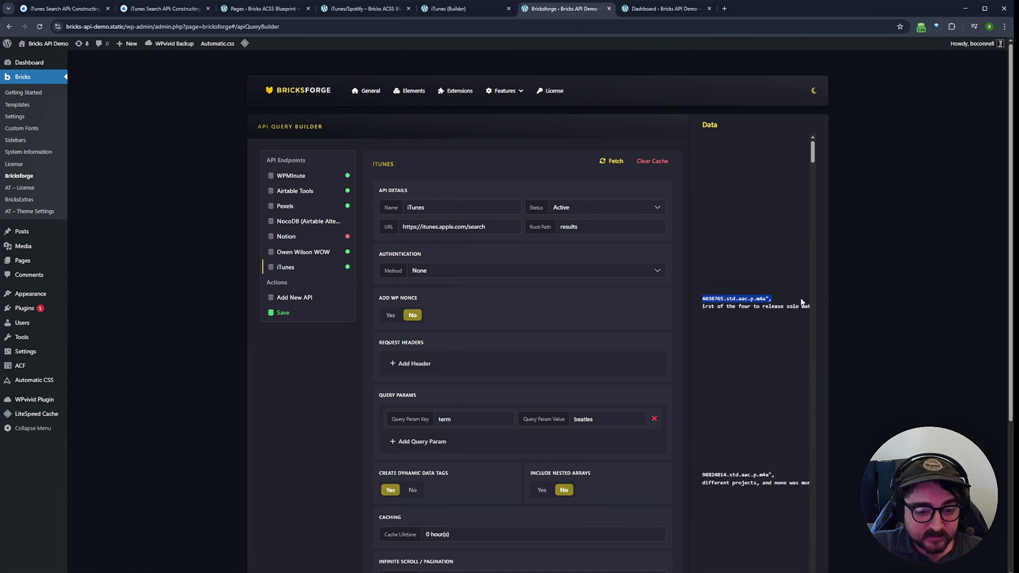
pyautogui.doubleClick(758, 298)
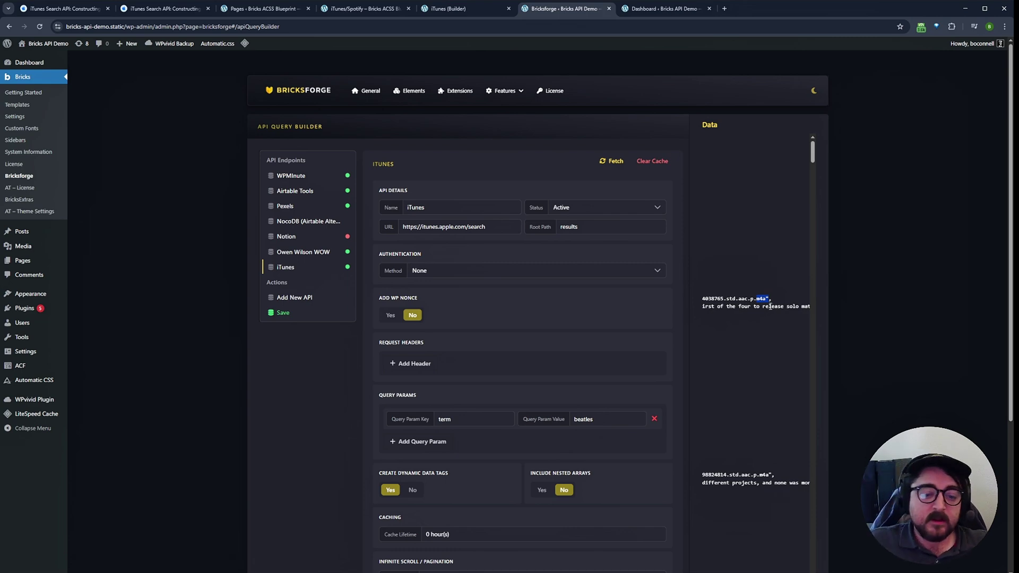
pyautogui.moveTo(770, 306); pyautogui.dragTo(690, 300)
pyautogui.click(723, 269)
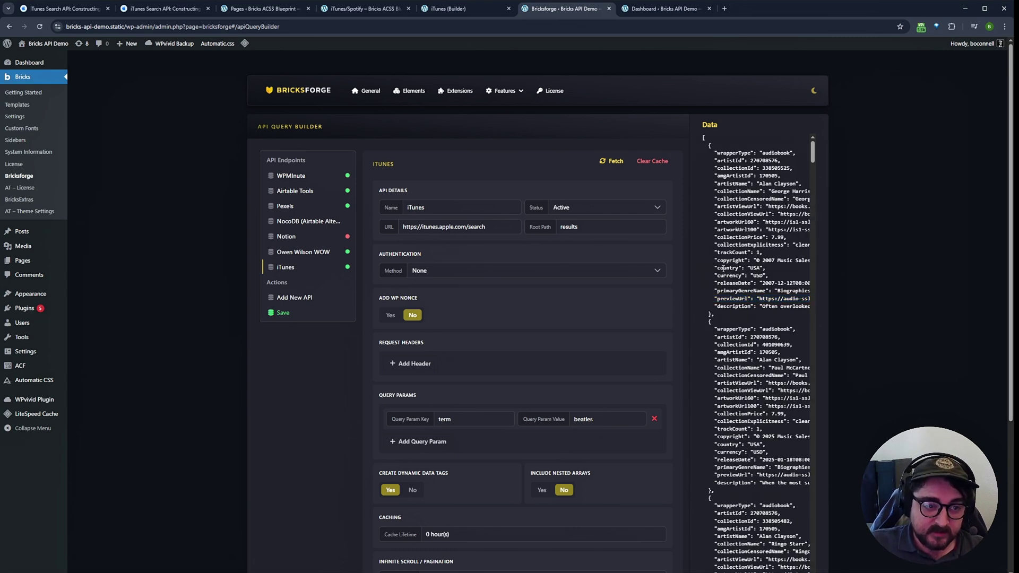
# - Compare the builder's audio source tag, then reload the live iTunes results page
pyautogui.click(664, 8)
pyautogui.click(477, 10)
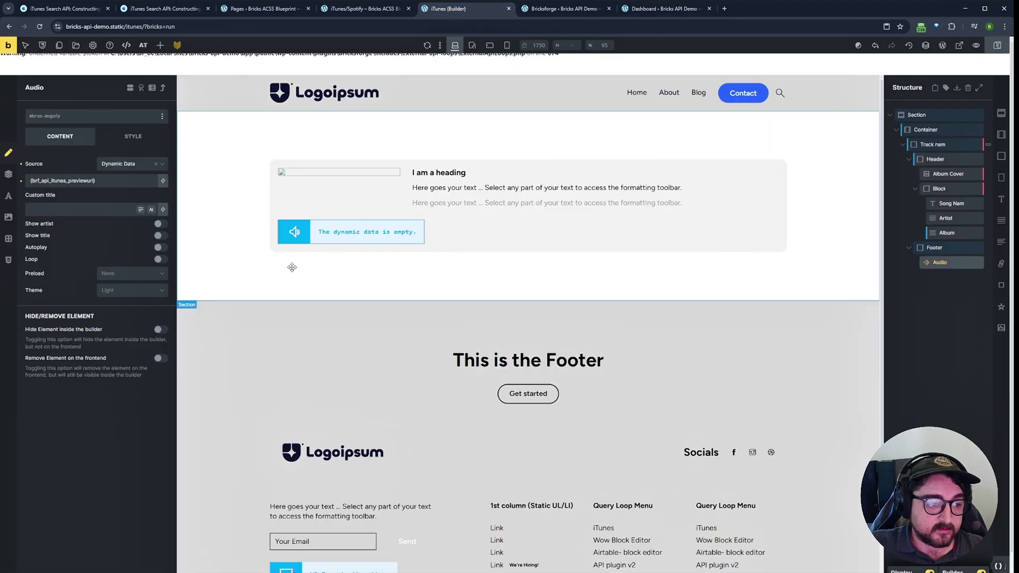
pyautogui.moveTo(96, 181); pyautogui.dragTo(60, 181)
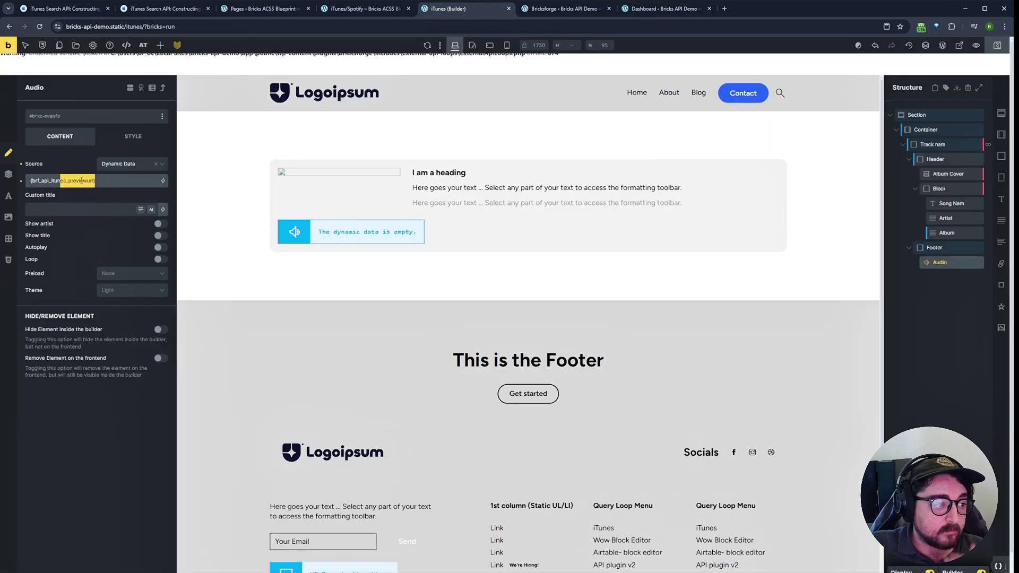
pyautogui.click(561, 9)
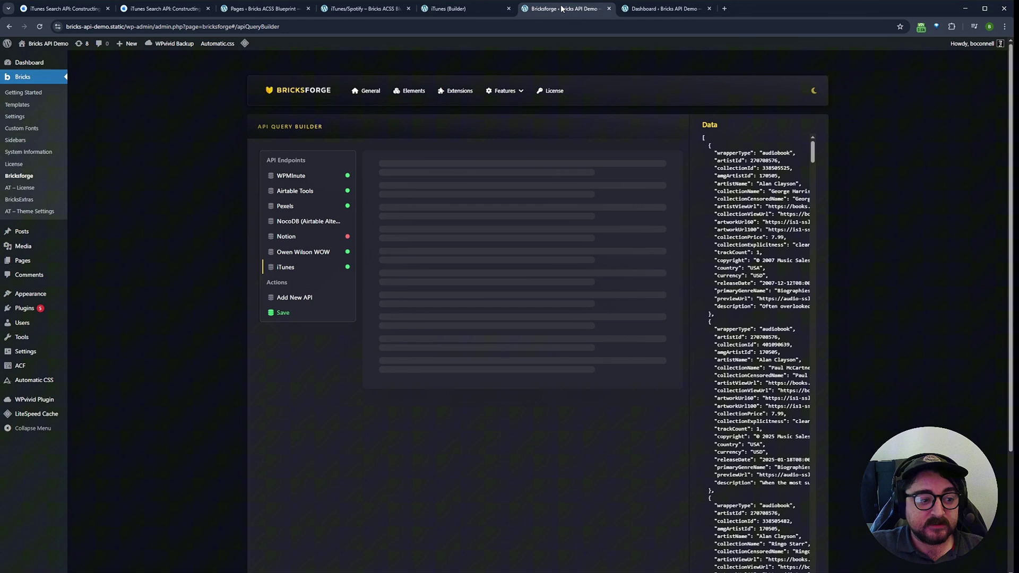
pyautogui.middleClick(37, 57)
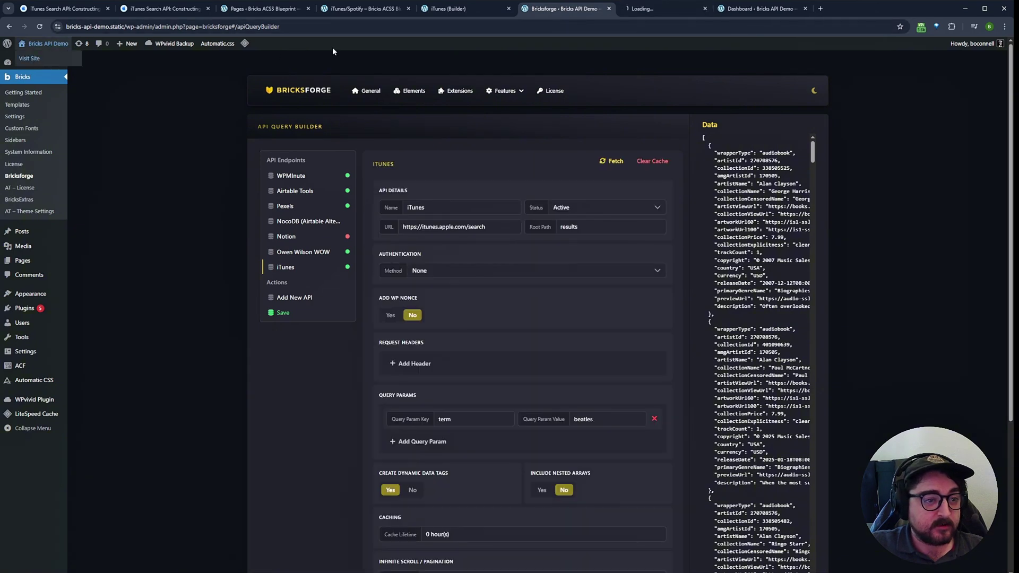
pyautogui.middleClick(656, 9)
pyautogui.click(462, 8)
pyautogui.click(562, 9)
pyautogui.press('F5')
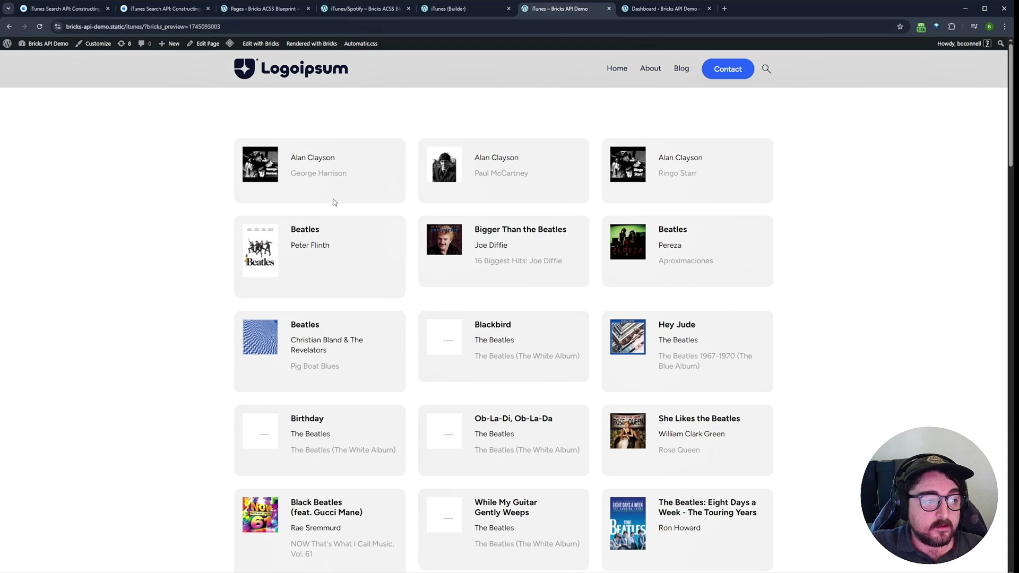
# - Replace the Footer's audio player with a new div named 'Aud' placed just under the Footer
pyautogui.click(454, 10)
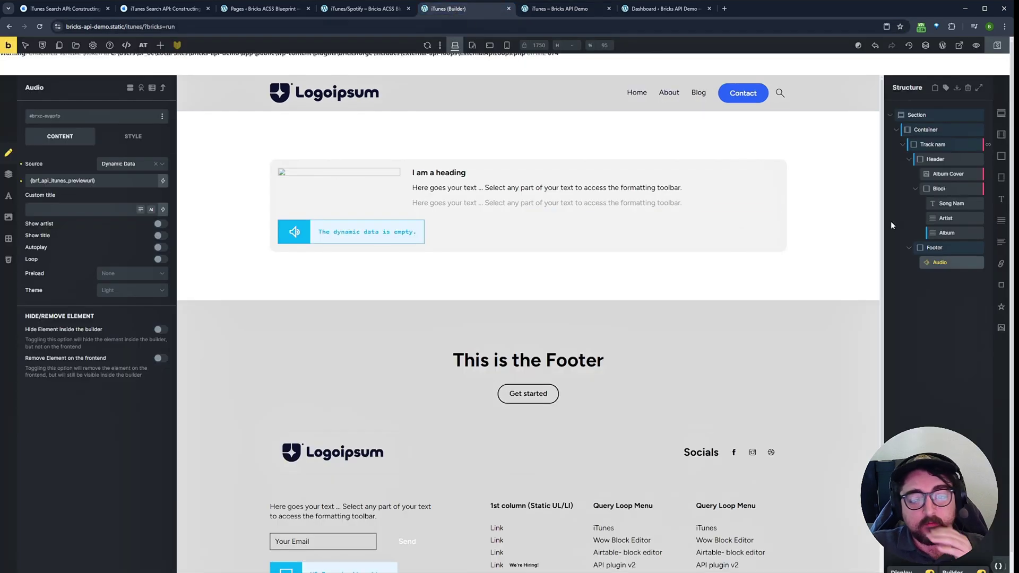
pyautogui.click(939, 249)
pyautogui.click(979, 263)
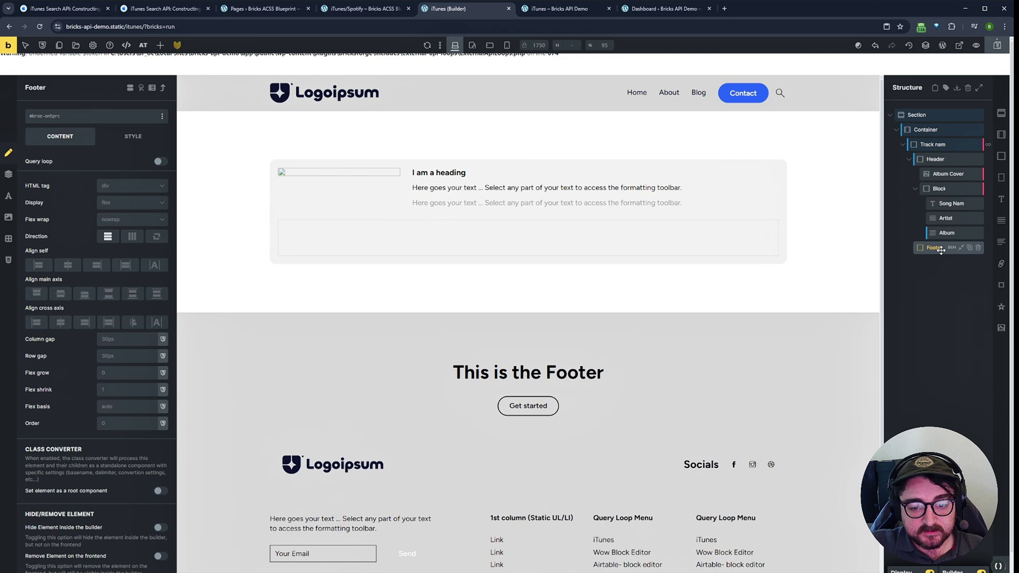
pyautogui.click(1002, 177)
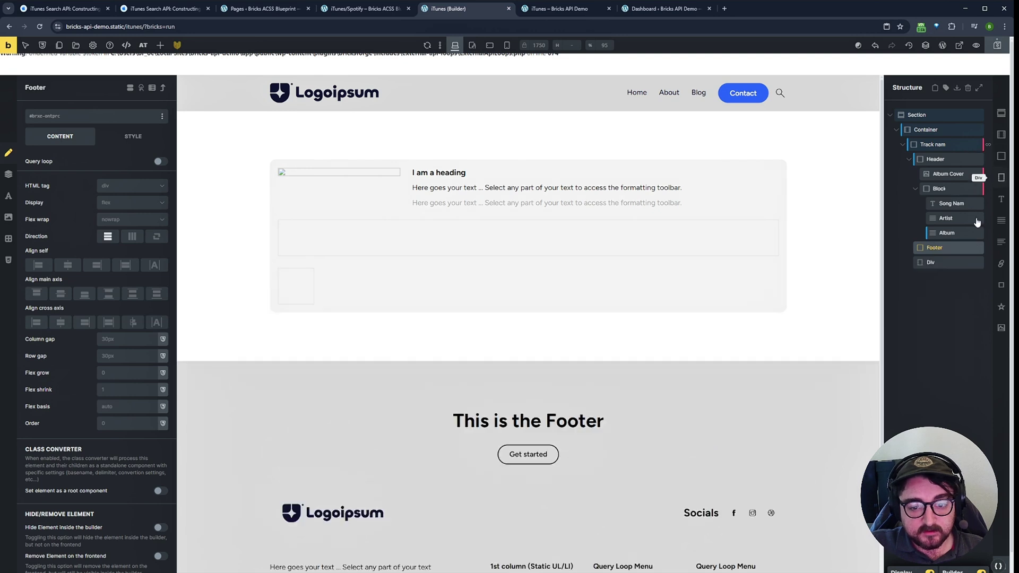
pyautogui.doubleClick(932, 262)
pyautogui.write('Audio')
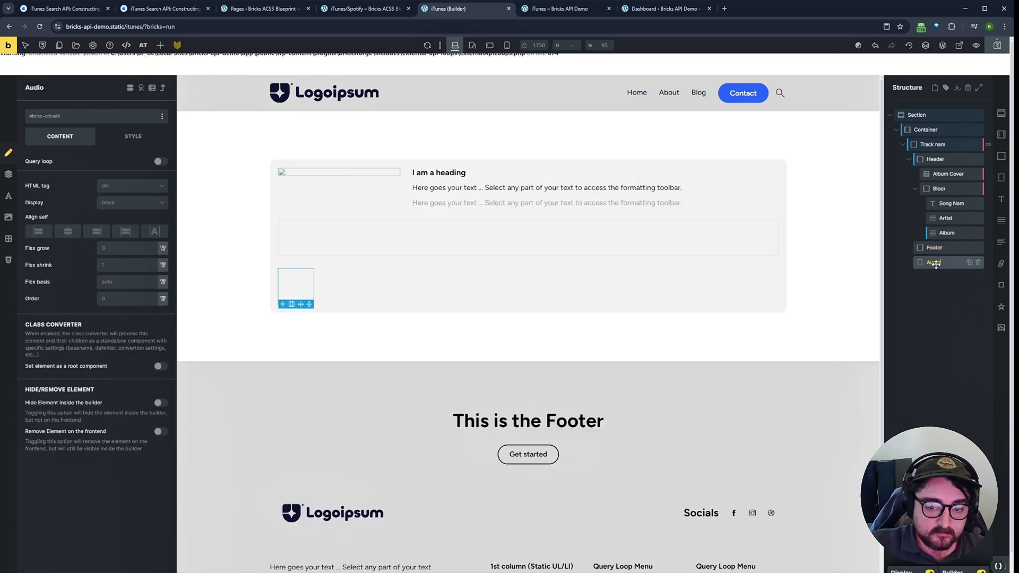
pyautogui.moveTo(935, 265); pyautogui.dragTo(942, 256)
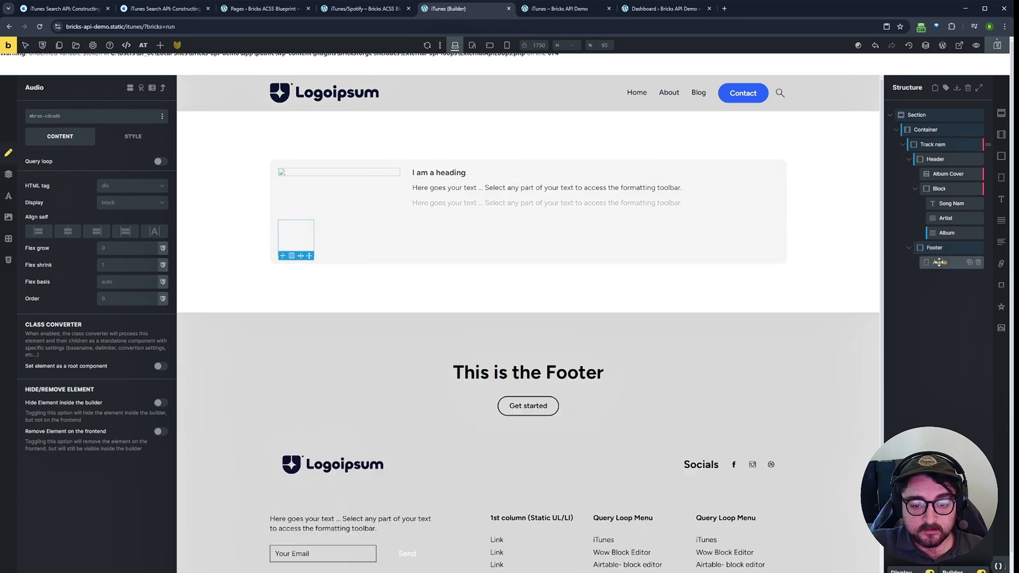
# - Give the Aud element the custom HTML tag 'audio'
pyautogui.click(120, 189)
pyautogui.click(124, 353)
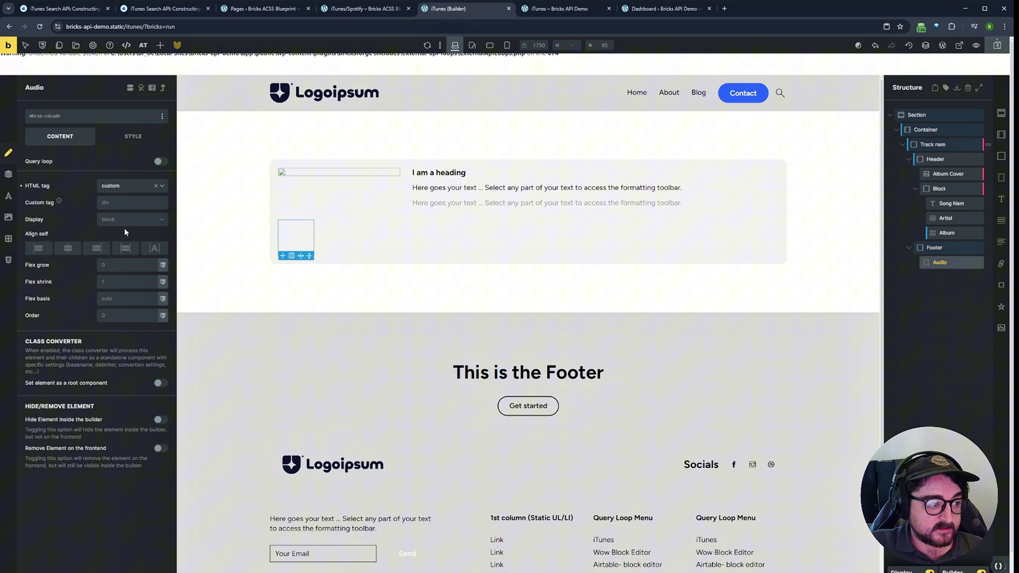
pyautogui.click(125, 202)
pyautogui.write('audio')
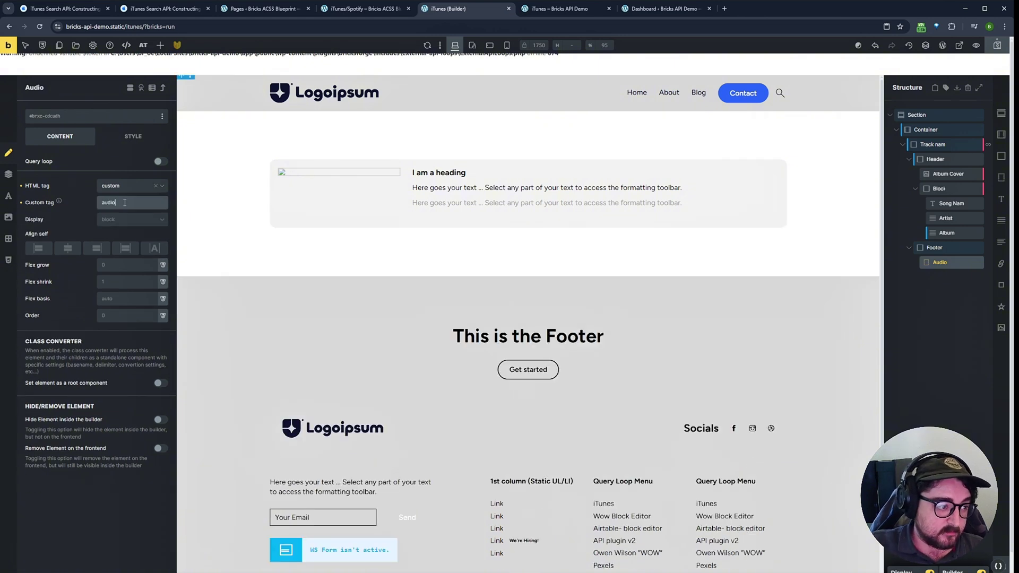
# - Add a custom attribute 'controls' with value 'true'
pyautogui.click(134, 140)
pyautogui.click(71, 334)
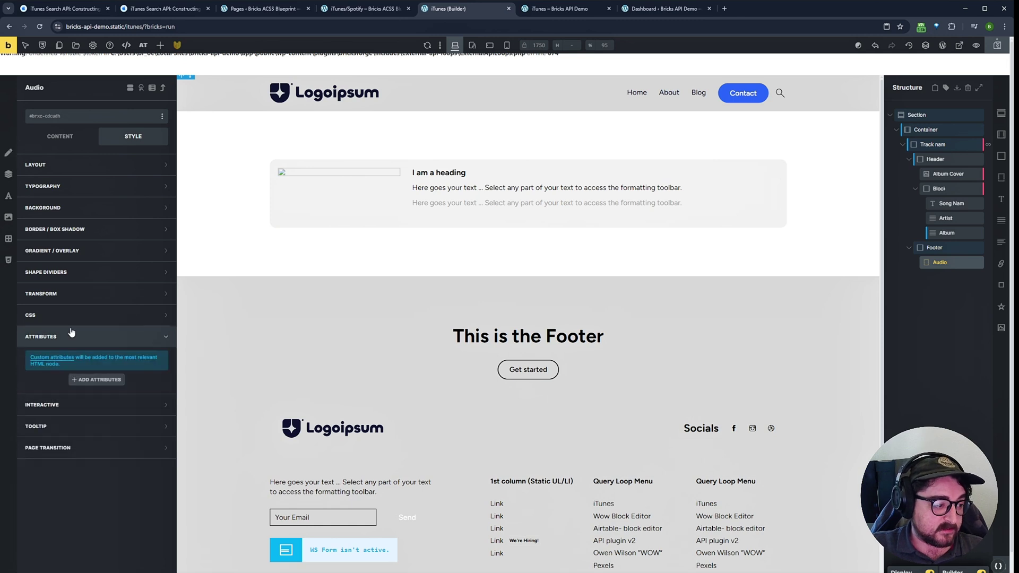
pyautogui.click(83, 380)
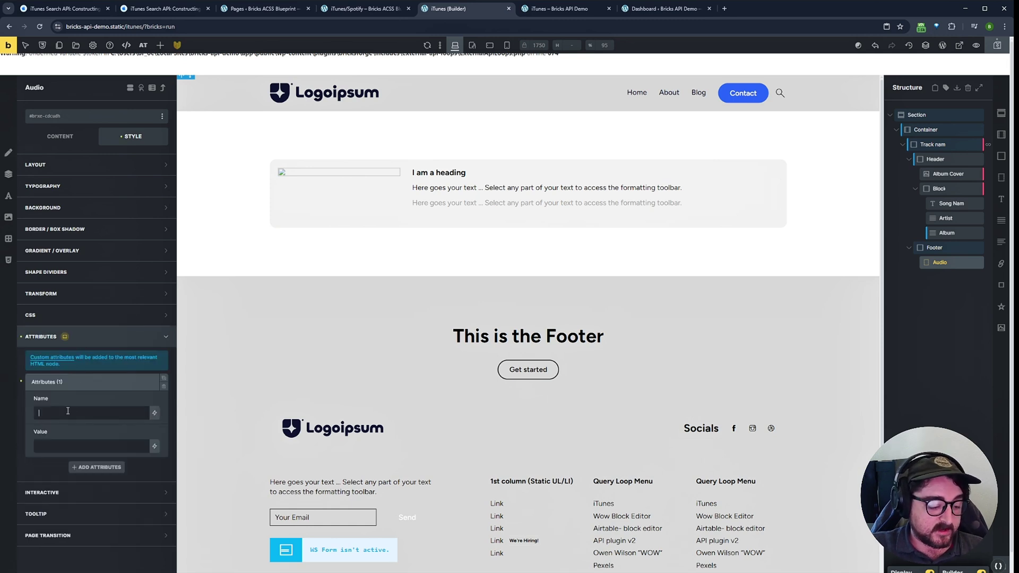
pyautogui.write('controls')
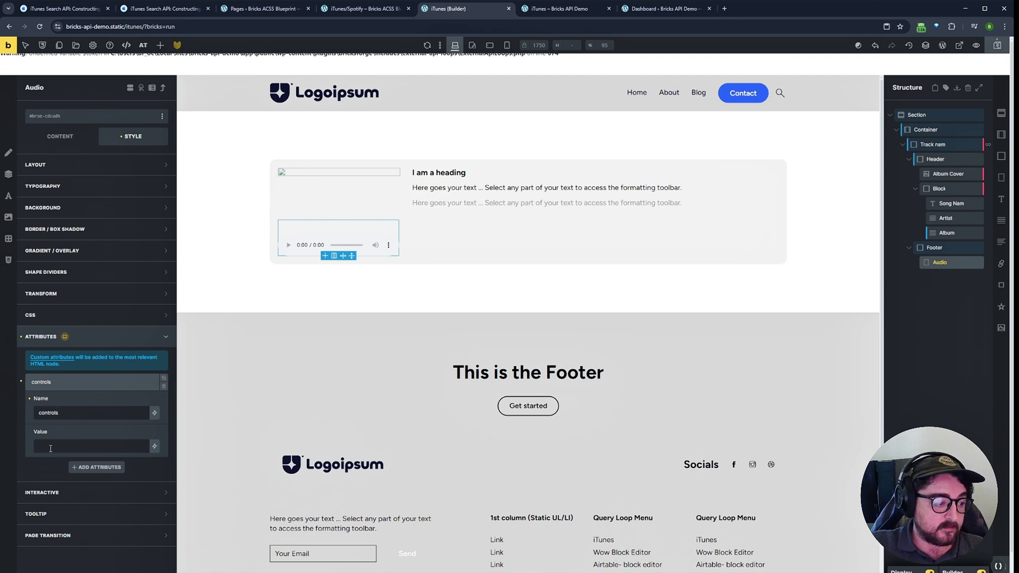
pyautogui.write('true')
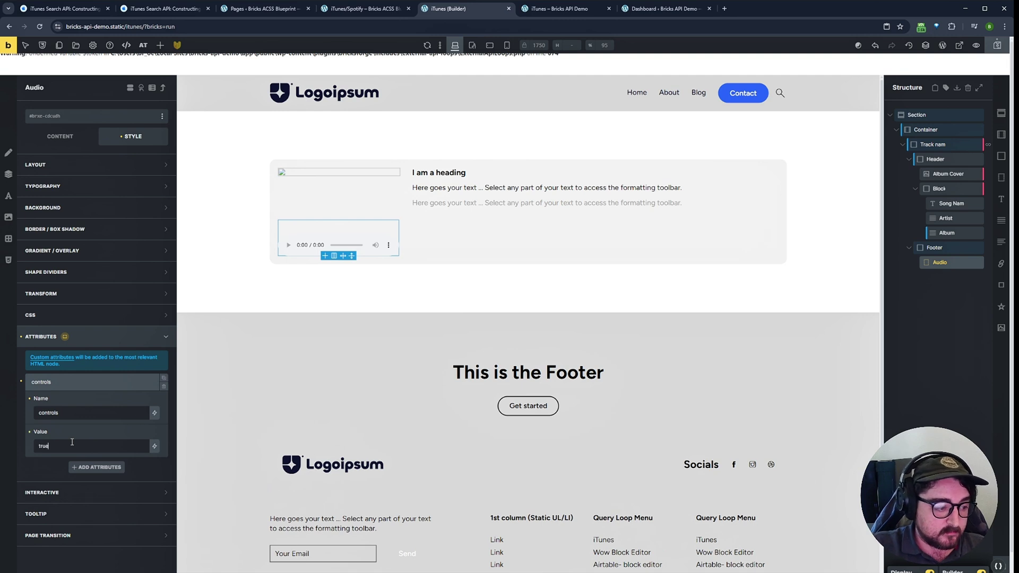
pyautogui.click(77, 383)
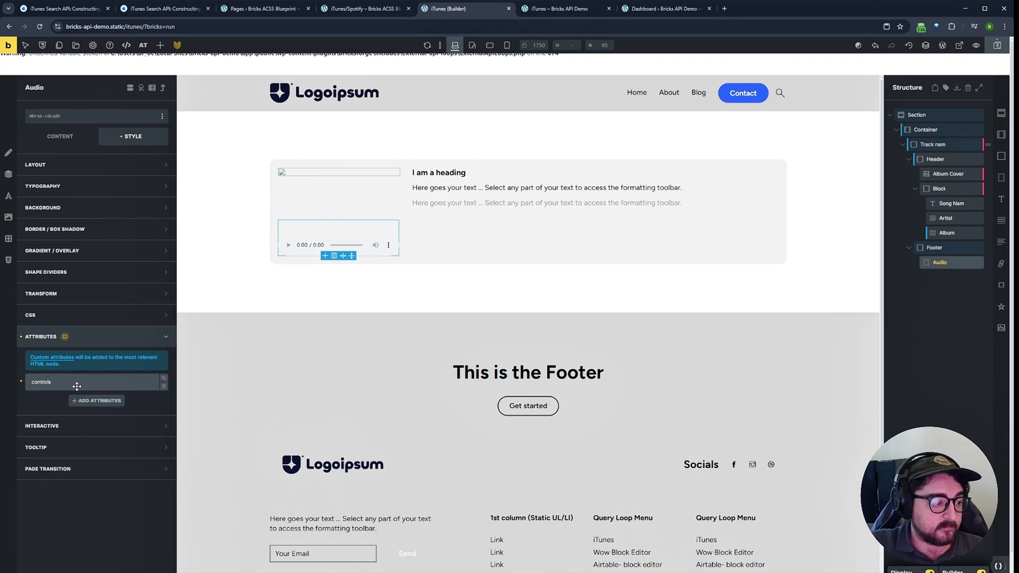
# - Add a 'src' attribute bound to {brf_api_itunes_previewurl} and save the page
pyautogui.click(85, 401)
pyautogui.click(62, 431)
pyautogui.write('src')
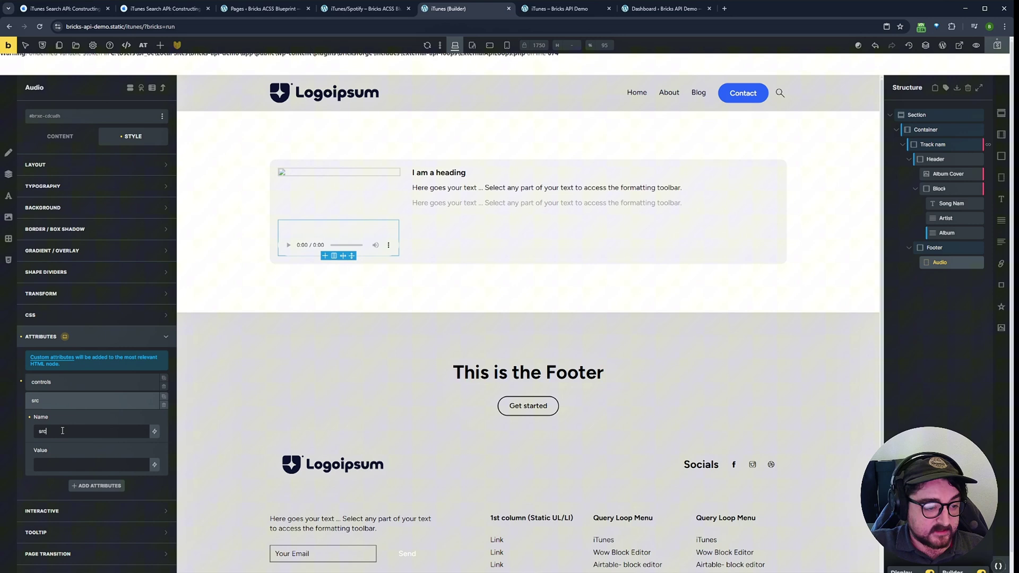
pyautogui.click(154, 466)
pyautogui.scroll(-3, 106, 382)
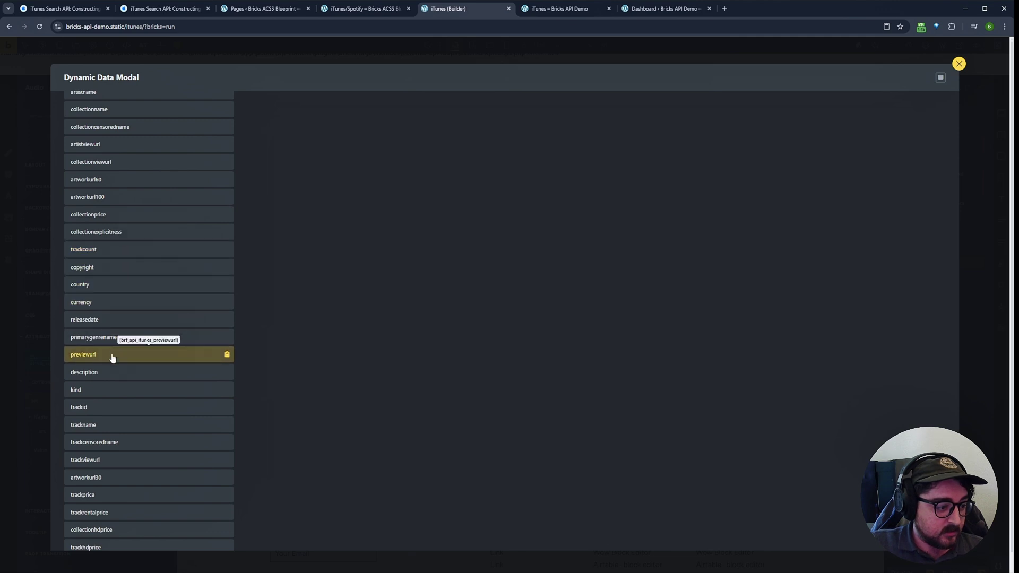
pyautogui.click(121, 359)
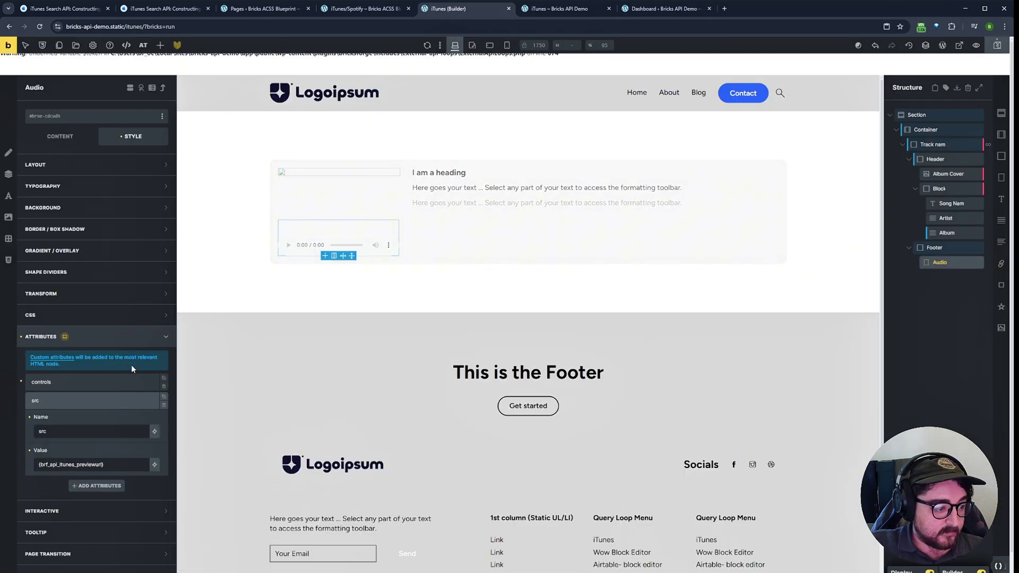
pyautogui.click(997, 45)
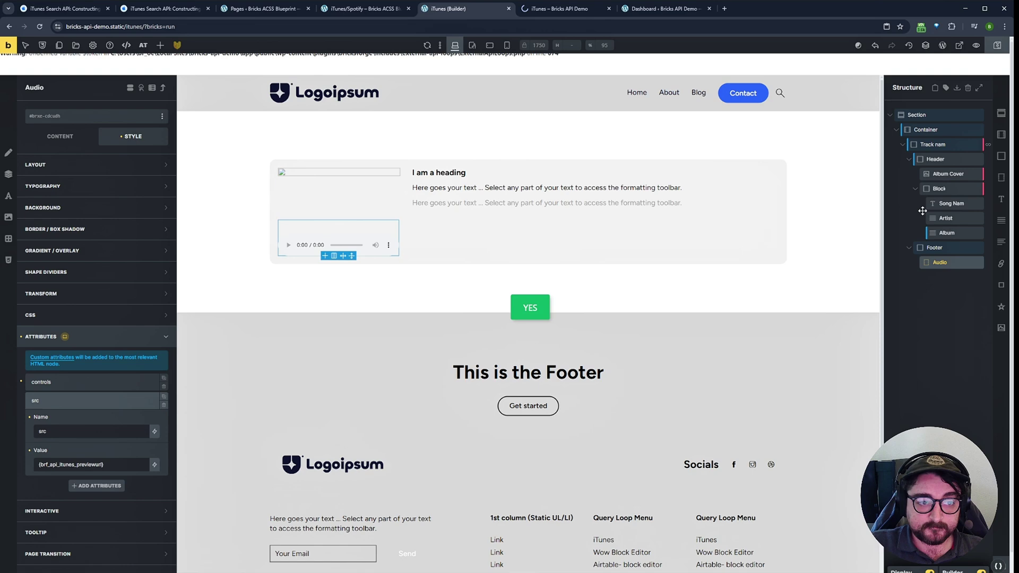
# - Review the live iTunes page's audio-player track cards, then return to the WordPress admin dashboard
pyautogui.click(563, 9)
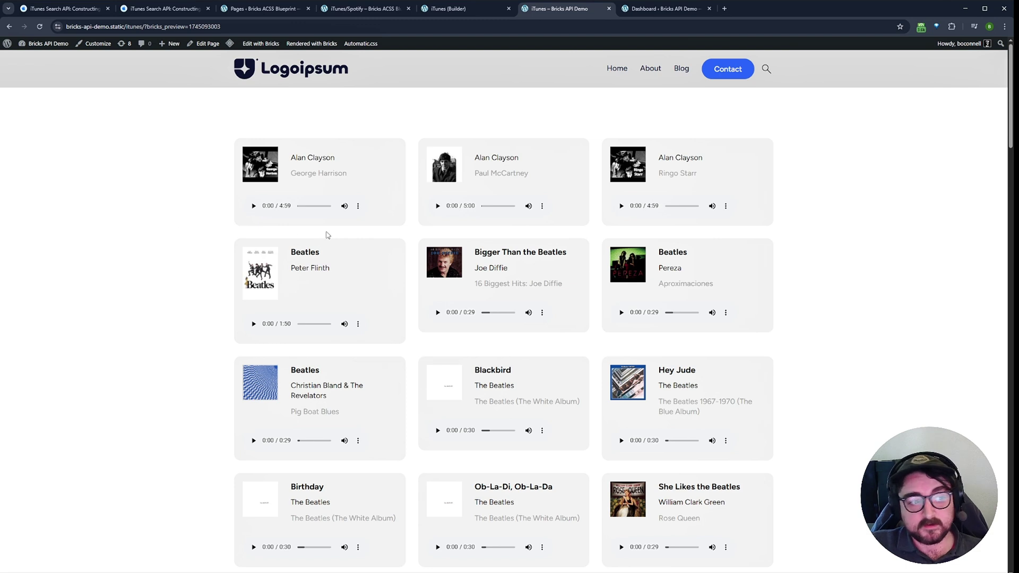
pyautogui.click(666, 9)
pyautogui.moveTo(28, 114)
pyautogui.hotkey('ctrl', 'shift', 'Tab')
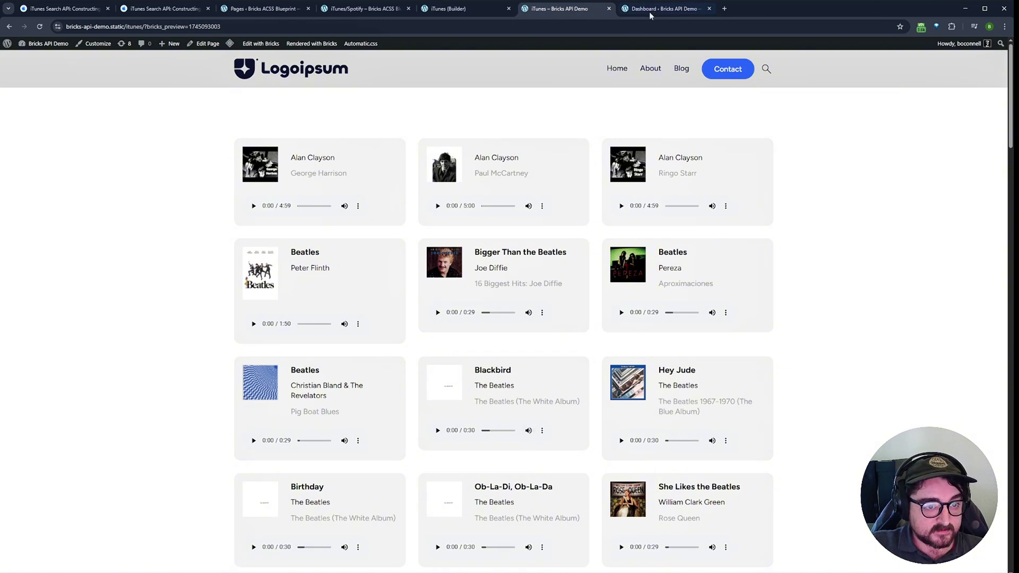
pyautogui.hotkey('ctrl', 'Tab')
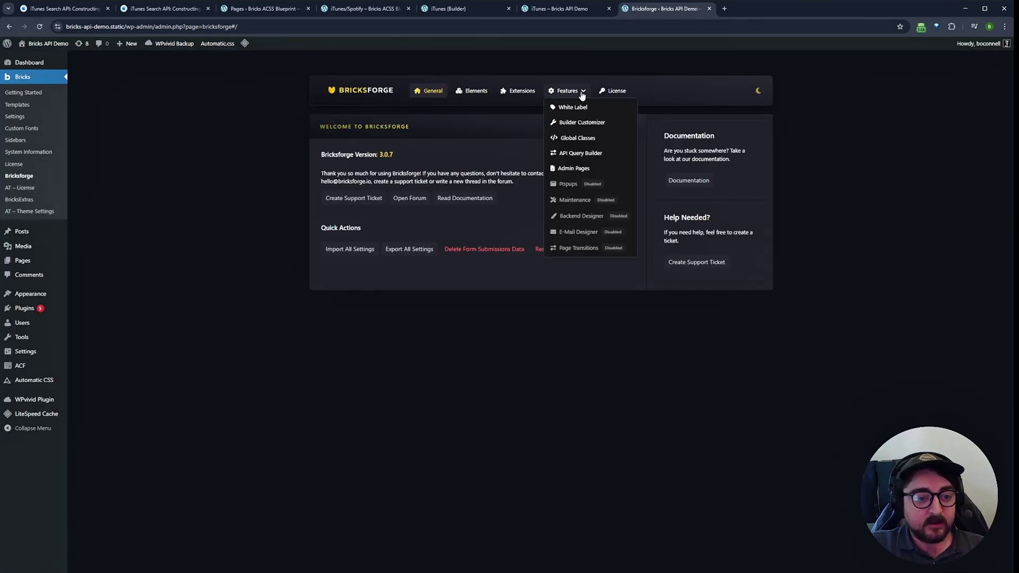
# - Go to the Bricksforge API Query Builder
pyautogui.click(579, 169)
pyautogui.click(371, 93)
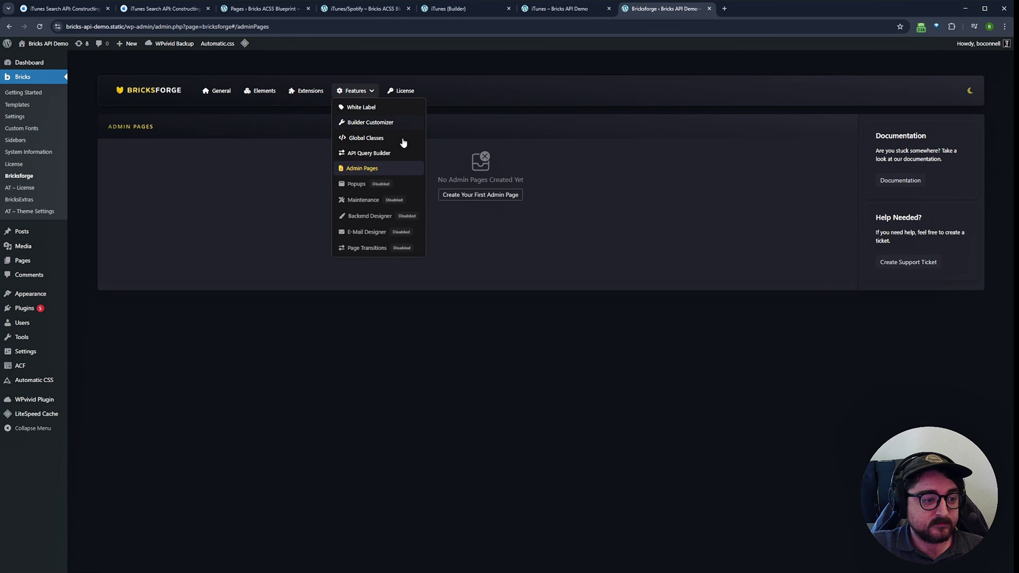
pyautogui.click(375, 158)
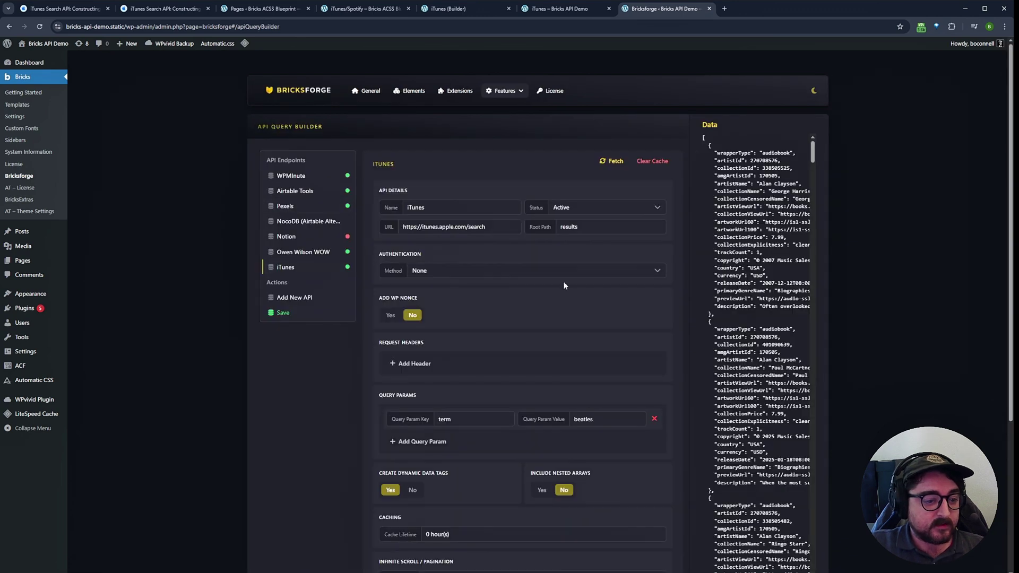
# - Change the iTunes term from beatles to frightnrs, save, and reload the front-end page
pyautogui.doubleClick(601, 428)
pyautogui.doubleClick(605, 421)
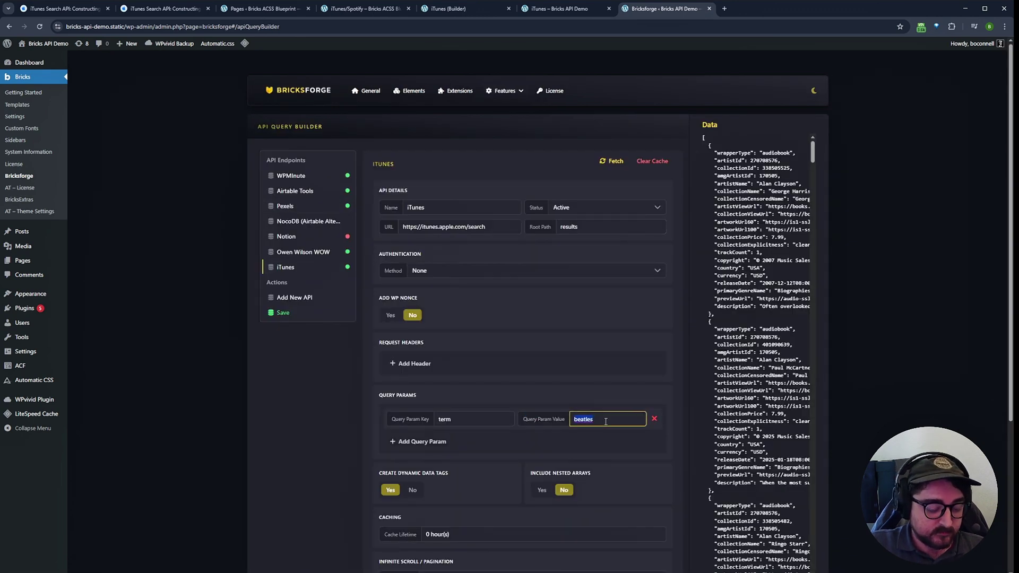
pyautogui.write('frightnr')
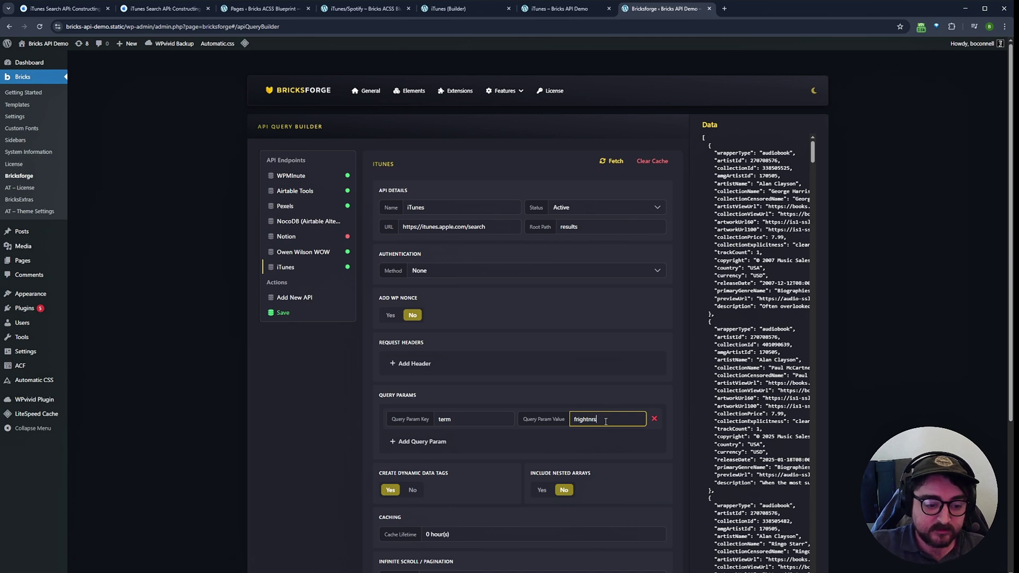
pyautogui.write('s')
pyautogui.scroll(-3, 322, 405)
pyautogui.click(281, 249)
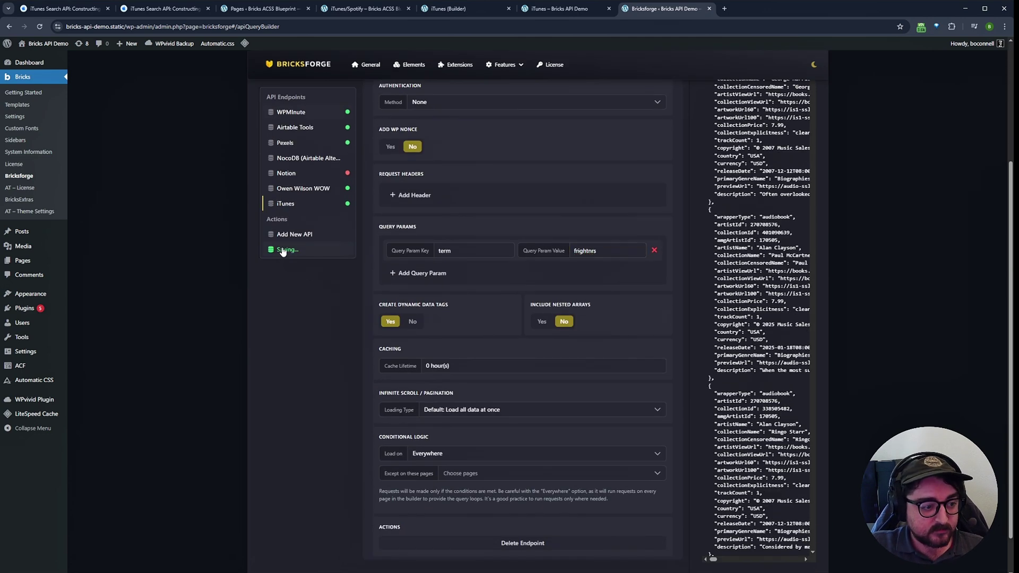
pyautogui.click(562, 11)
pyautogui.press('F5')
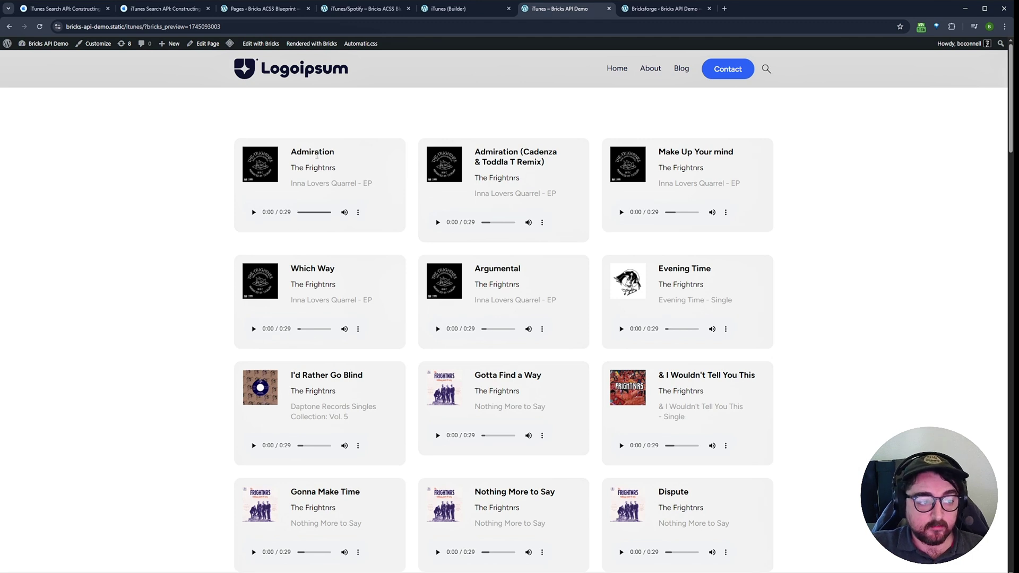
# - Highlight The Frightnrs artist name and play the Gotta Find a Way preview
pyautogui.moveTo(317, 155); pyautogui.dragTo(300, 153)
pyautogui.click(371, 169)
pyautogui.moveTo(523, 179); pyautogui.dragTo(480, 176)
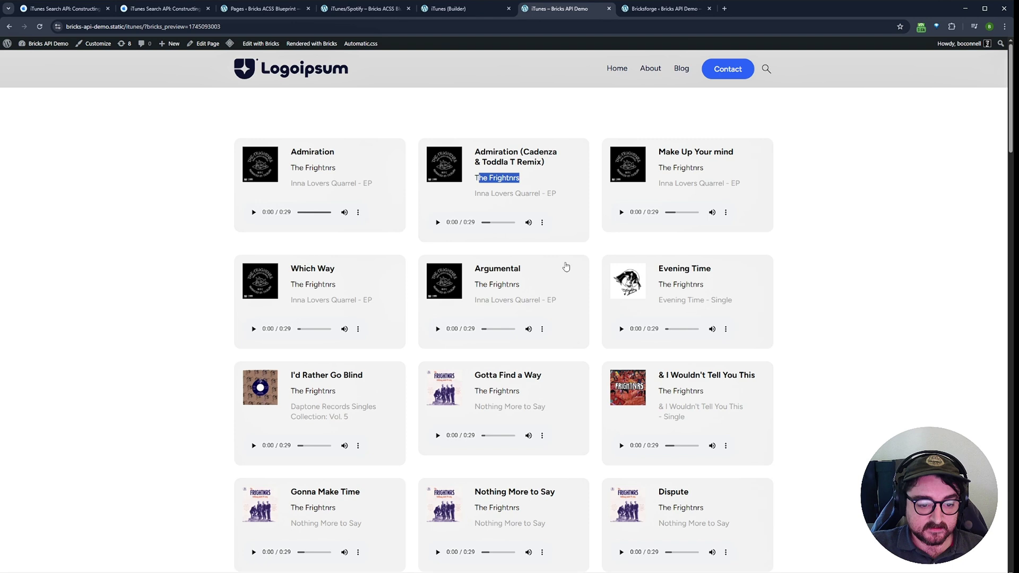
pyautogui.moveTo(514, 438)
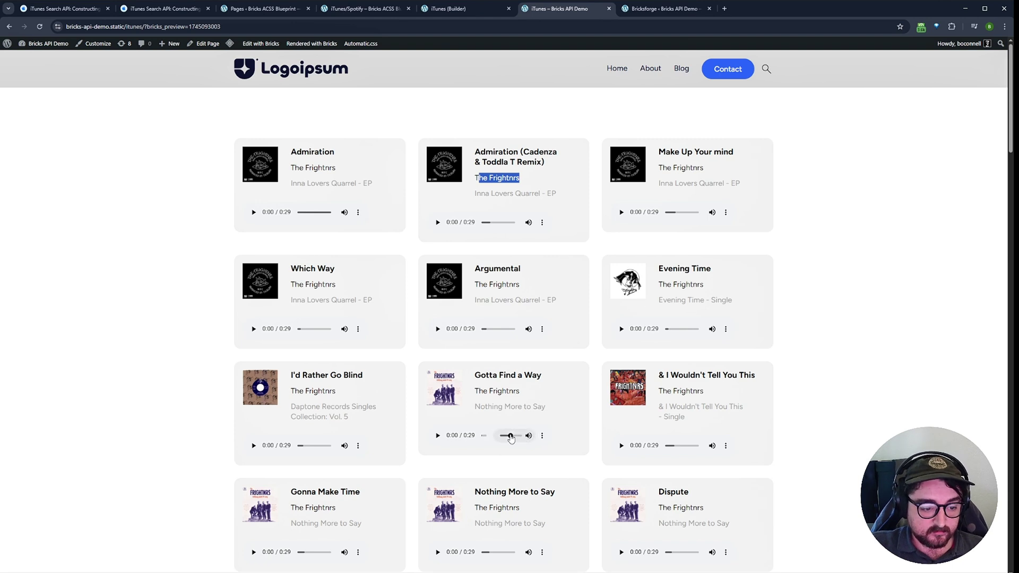
pyautogui.click(438, 436)
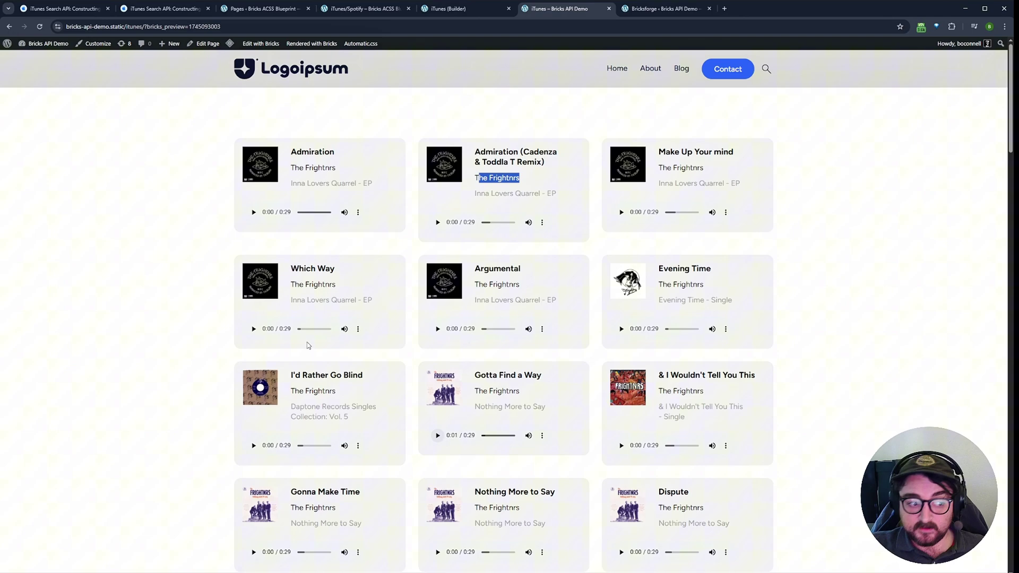
# - Scroll through the Frightnrs results from Admiration to Dispute and back to the top
pyautogui.scroll(-8, 193, 323)
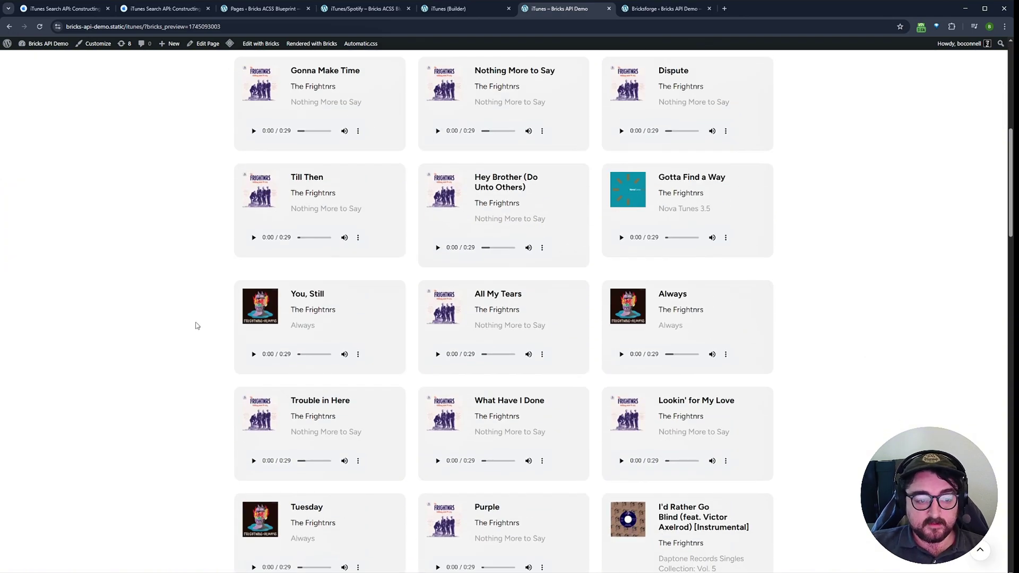
pyautogui.scroll(-17, 194, 326)
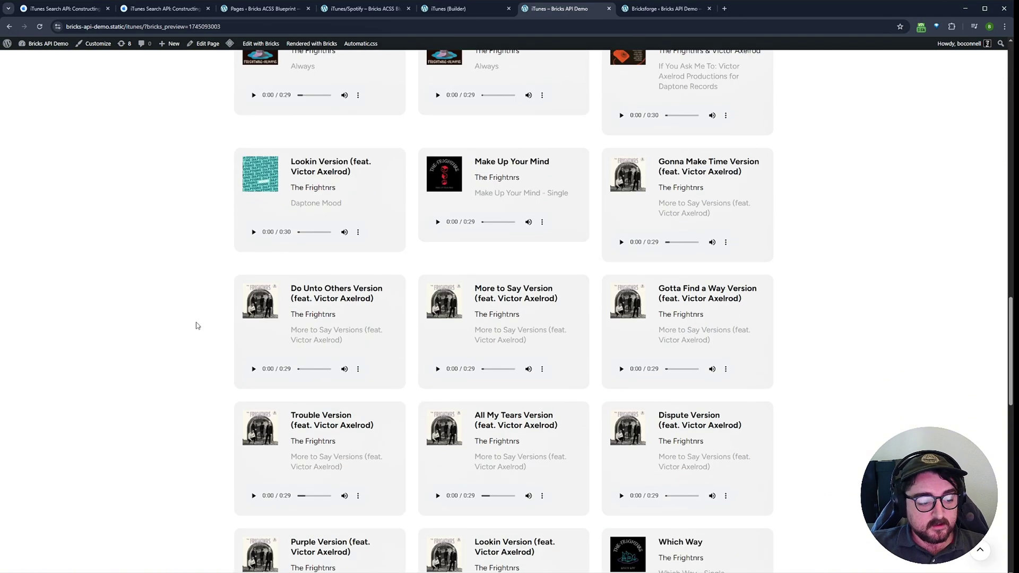
pyautogui.scroll(12, 199, 327)
pyautogui.scroll(5, 201, 328)
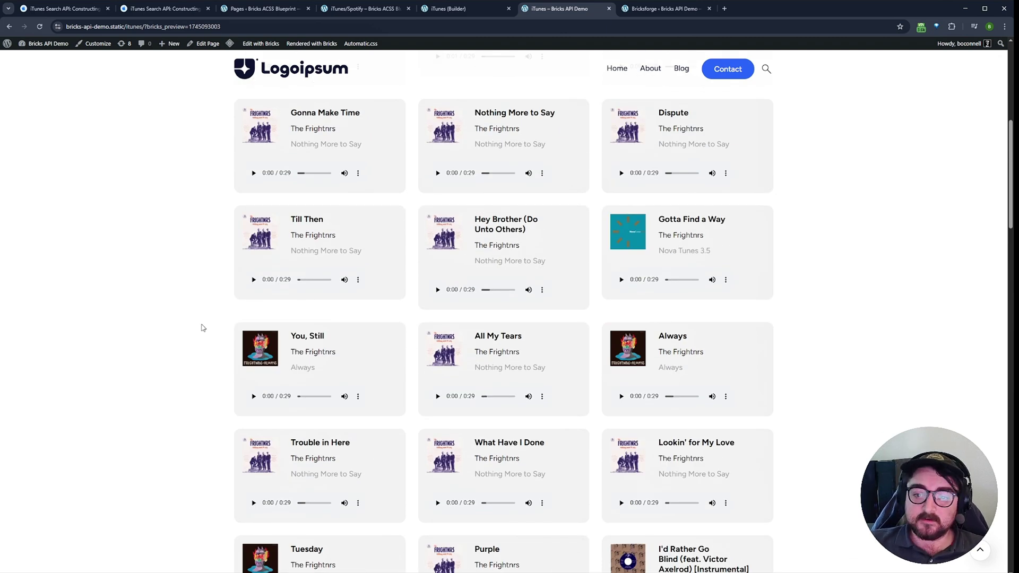
pyautogui.scroll(7, 222, 334)
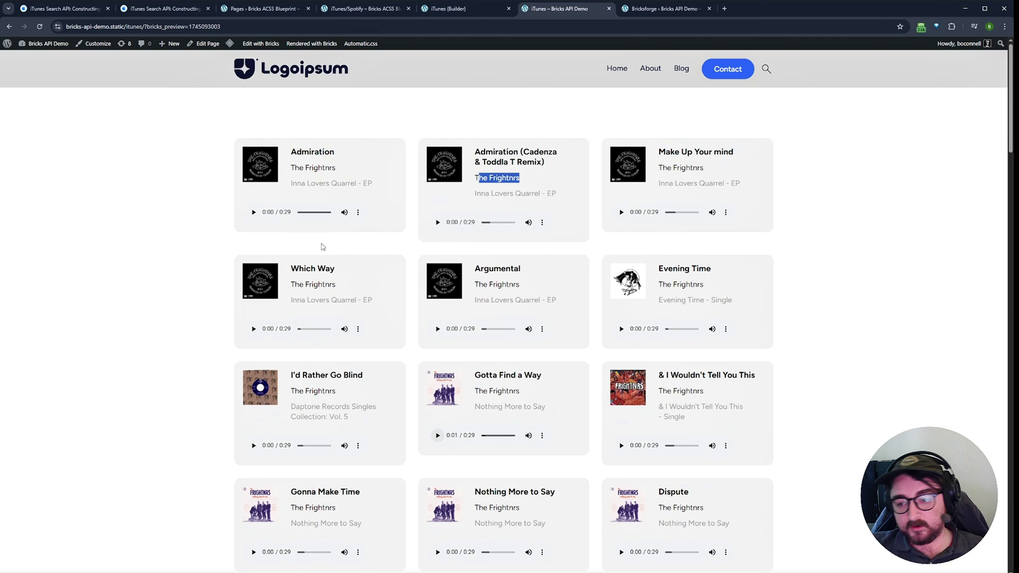
pyautogui.click(409, 209)
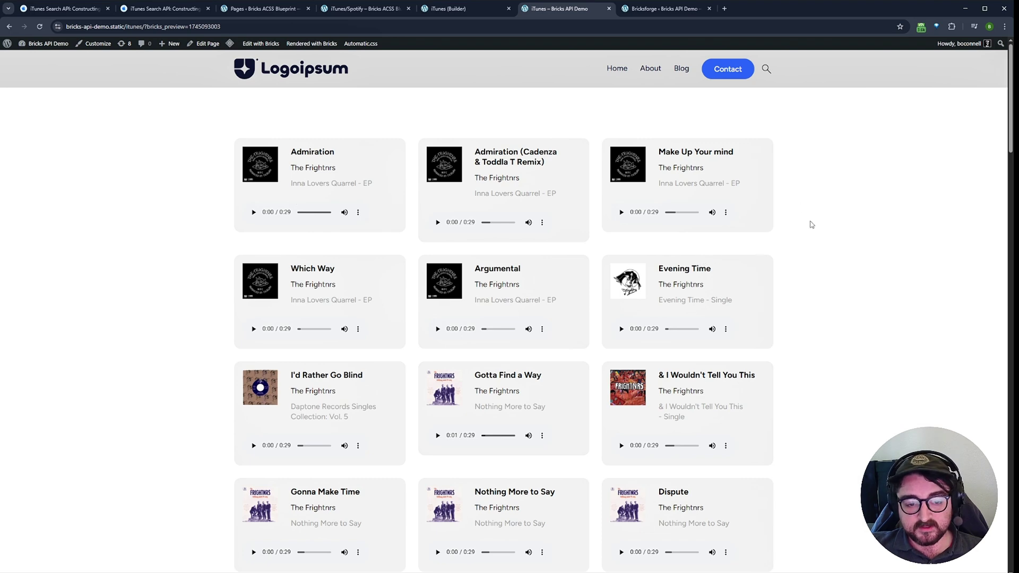
# - Read the term parameter's description in the iTunes Search API docs, then return to Bricksforge
pyautogui.click(173, 8)
pyautogui.scroll(-4, 476, 280)
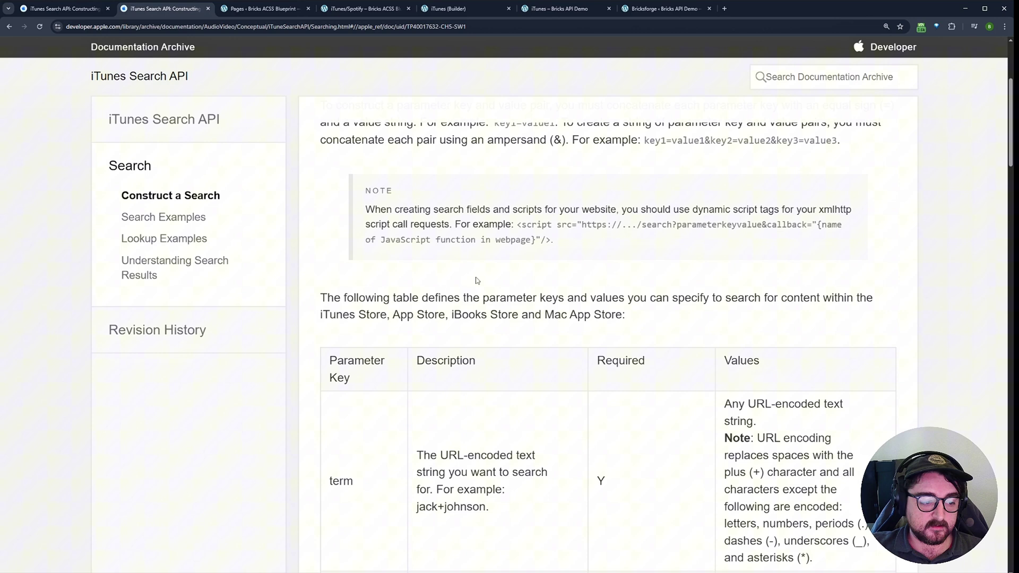
pyautogui.scroll(-4, 476, 281)
pyautogui.moveTo(394, 294); pyautogui.dragTo(519, 298)
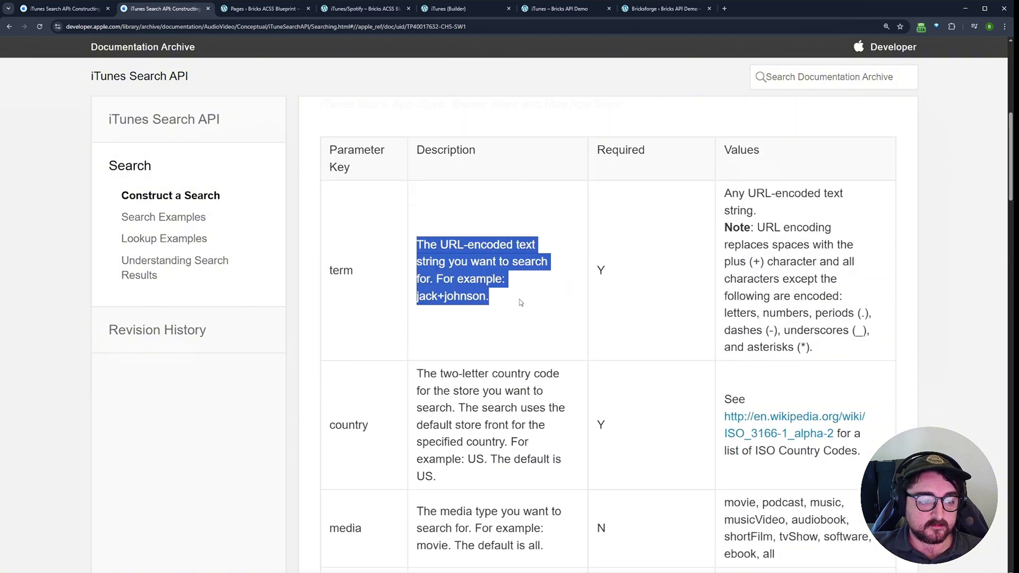
pyautogui.click(519, 298)
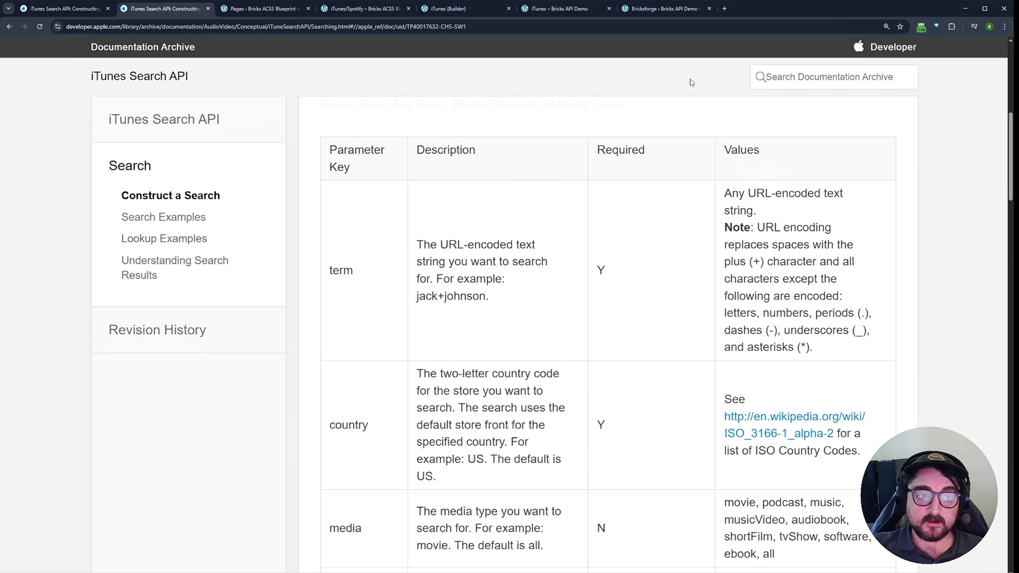
pyautogui.click(670, 15)
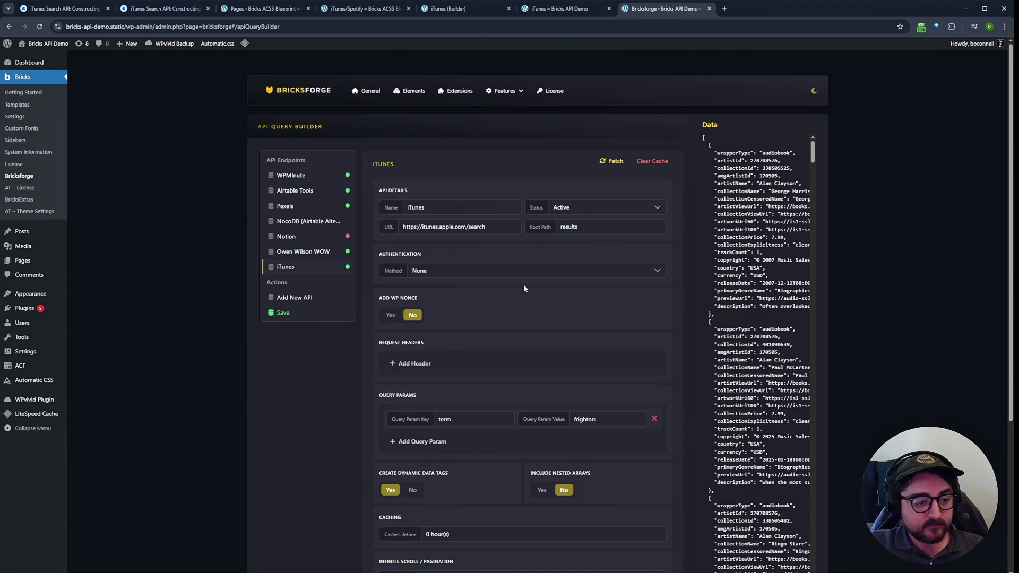
# - Remove the term query parameter and change the endpoint URL to search?term=:term
pyautogui.click(655, 421)
pyautogui.click(502, 228)
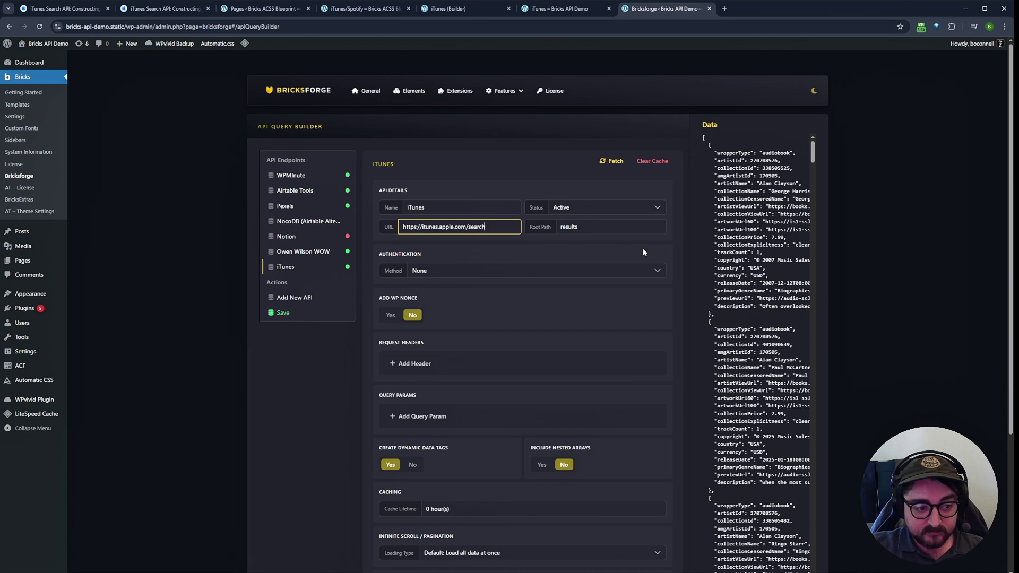
pyautogui.write('?term=:')
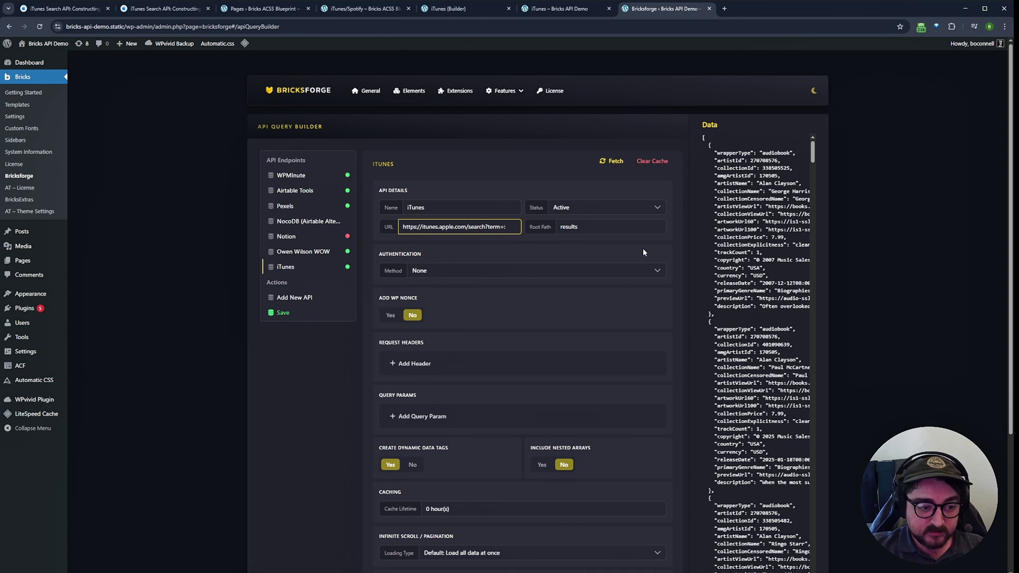
pyautogui.write('id')
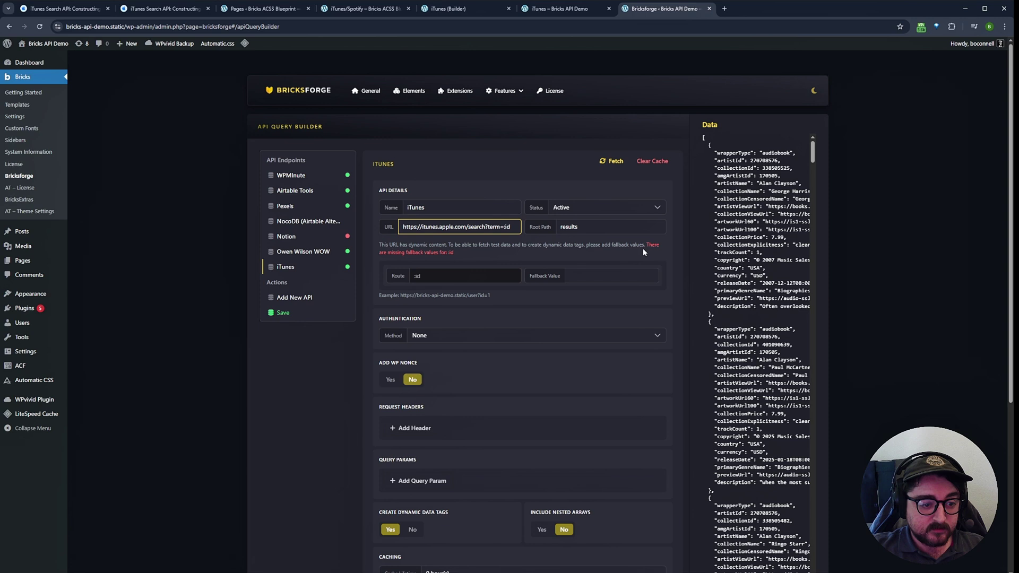
pyautogui.press('BackSpace')
pyautogui.press('BackSpace')
pyautogui.write('term')
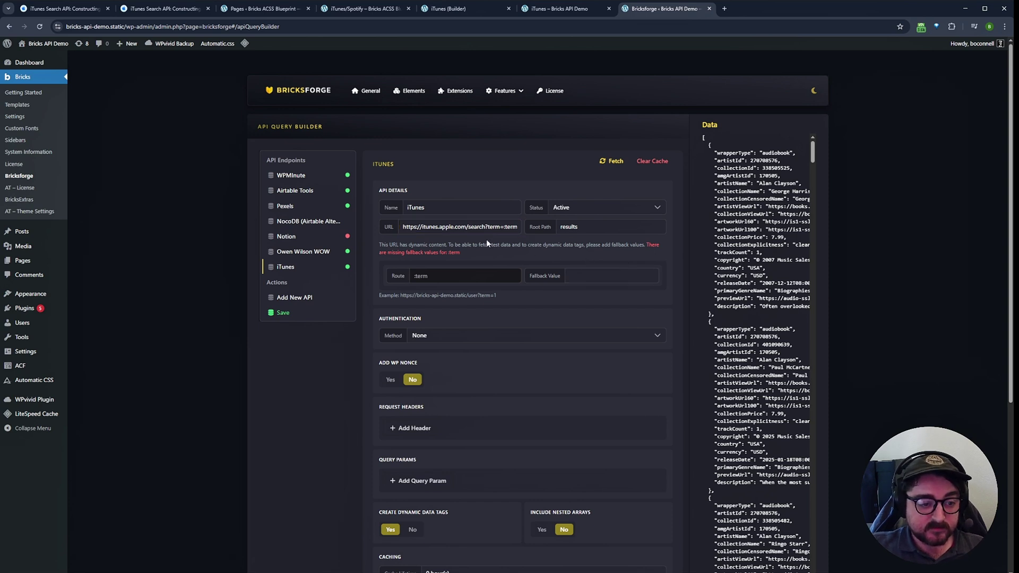
pyautogui.doubleClick(494, 227)
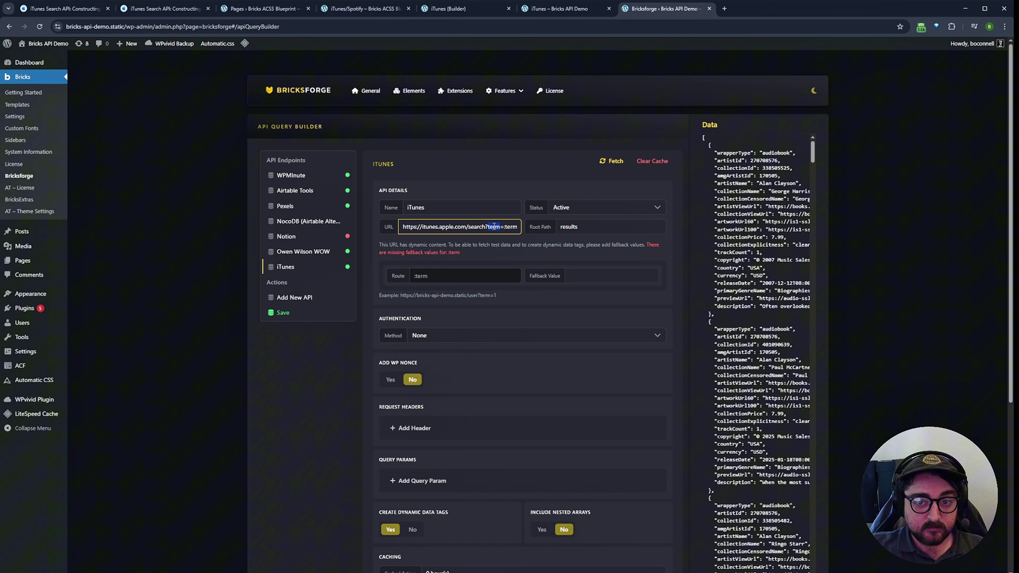
# - Set the term route's fallback value to frightnrs and save the endpoint
pyautogui.click(576, 276)
pyautogui.write('fri')
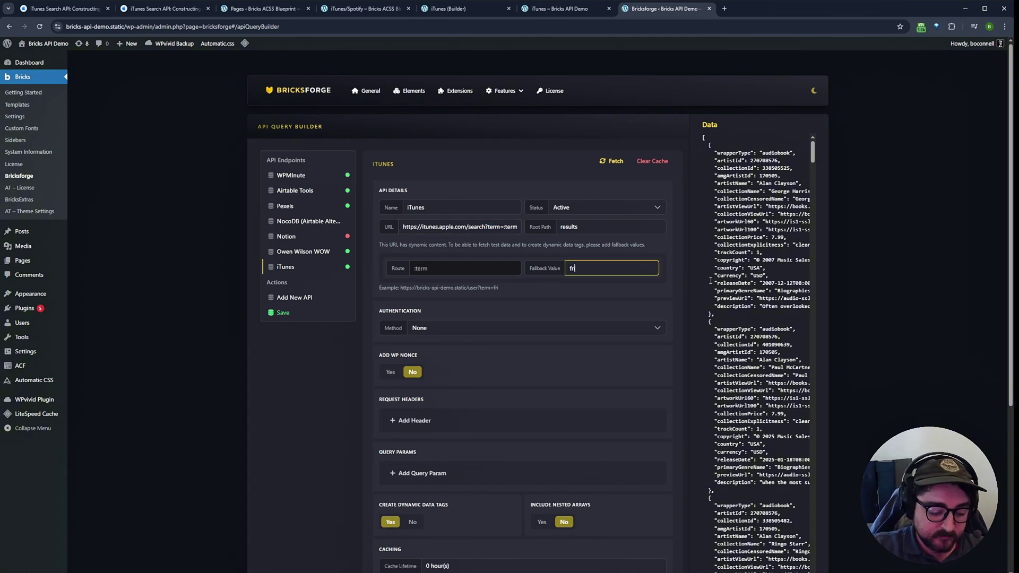
pyautogui.write('ght')
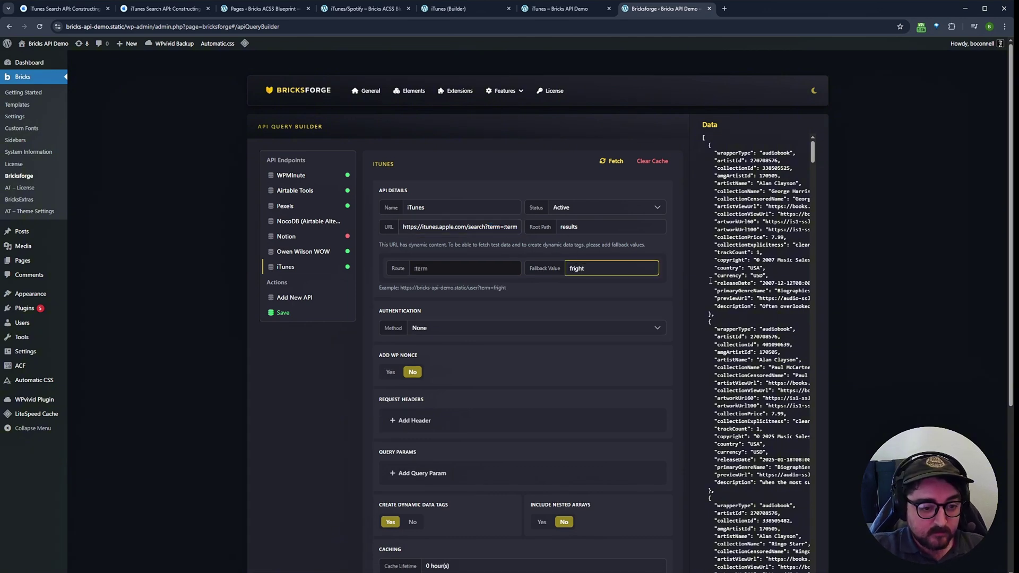
pyautogui.write('nrs')
pyautogui.click(576, 289)
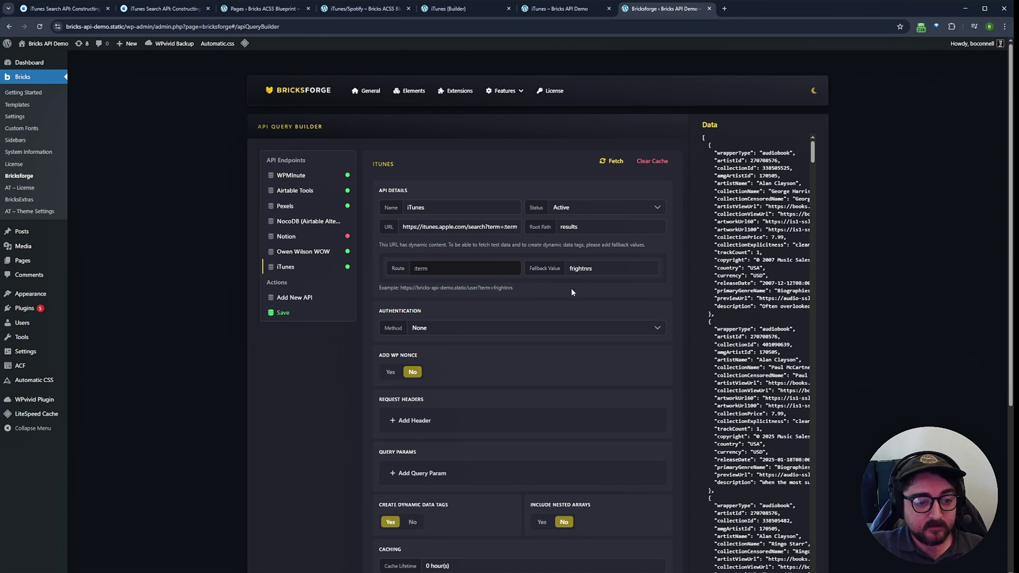
pyautogui.click(284, 315)
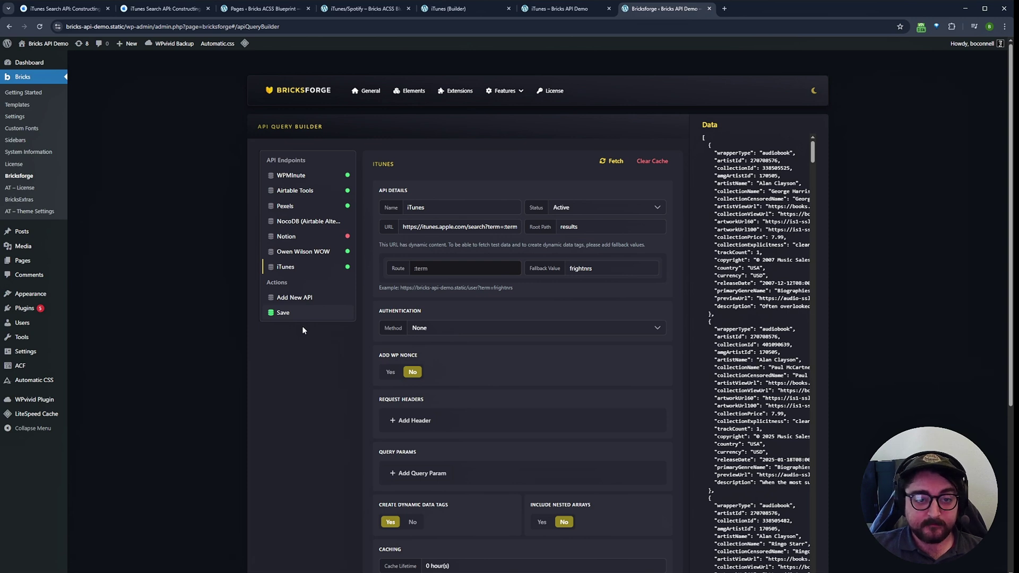
pyautogui.hotkey('ctrl', 'shift', 'Tab')
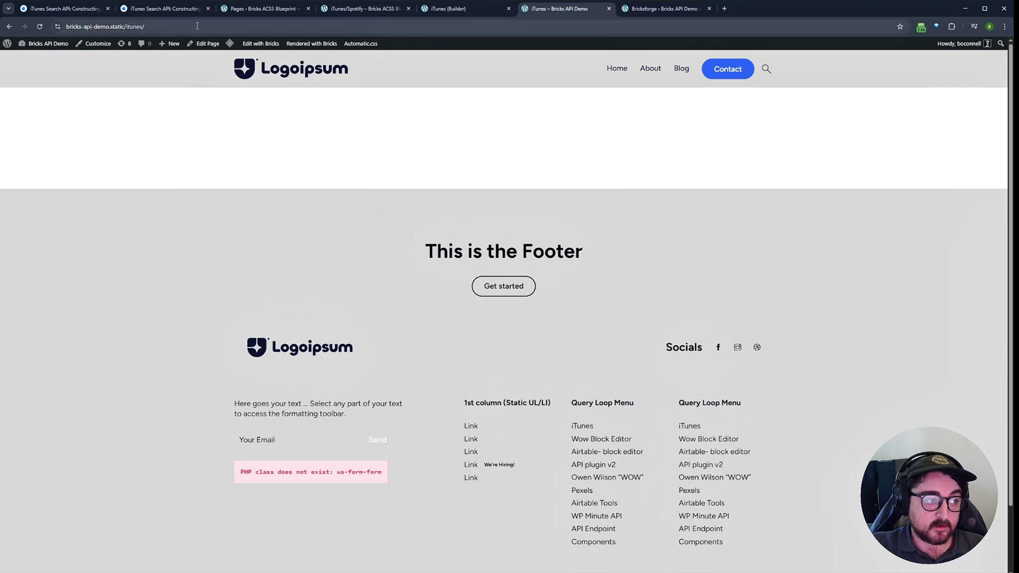
# - Load the iTunes page with ?term=beatles appended to the URL
pyautogui.click(214, 26)
pyautogui.click(244, 26)
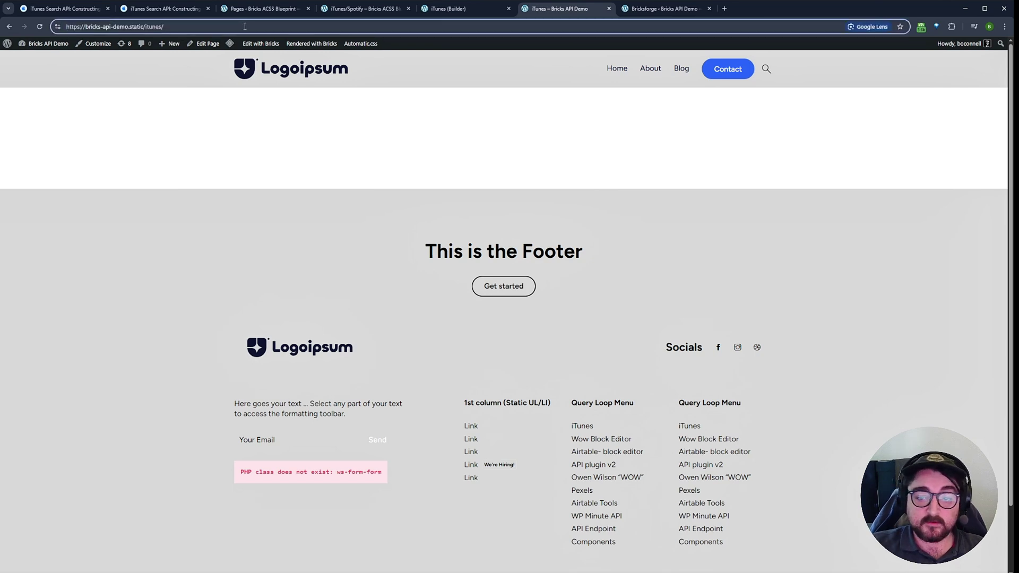
pyautogui.press('BackSpace')
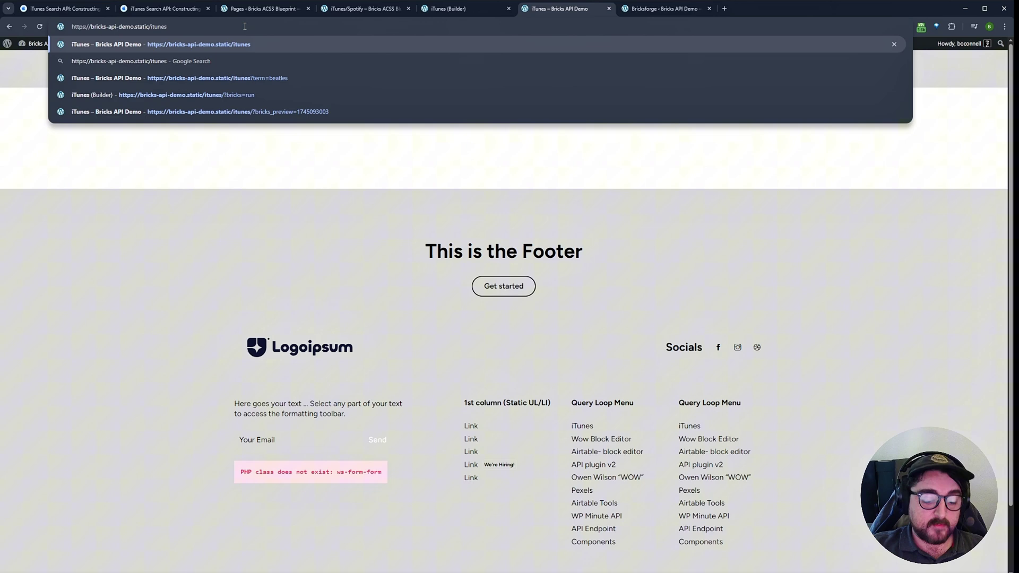
pyautogui.write('?term=')
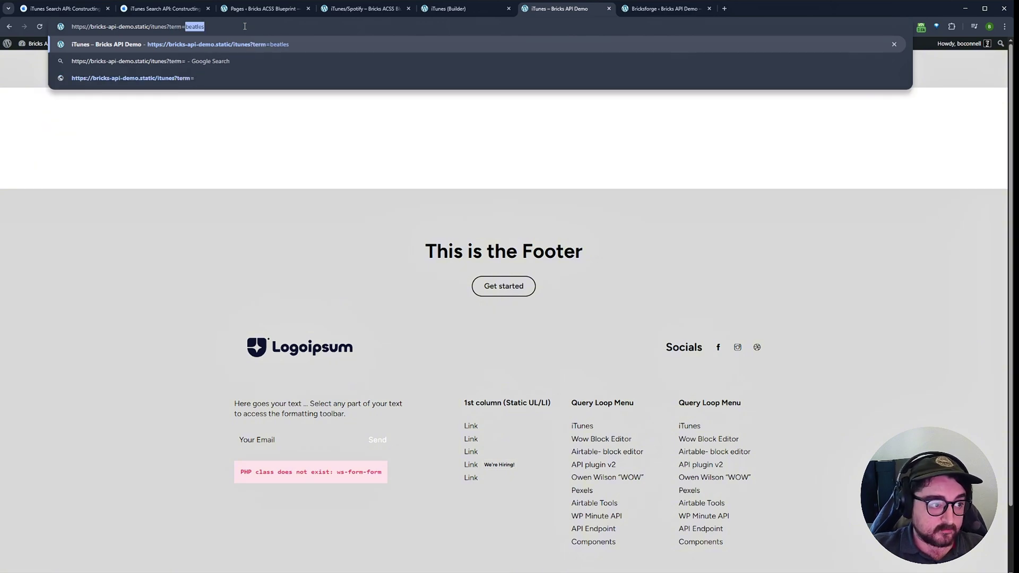
pyautogui.press('Return')
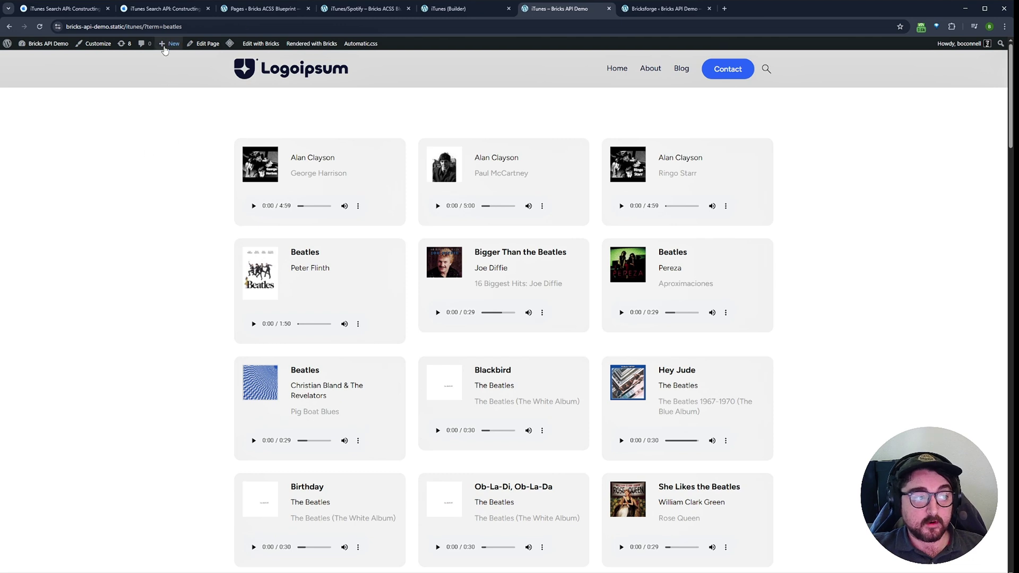
# - Change the URL term to led+zeppelin and confirm Led Zeppelin track cards appear
pyautogui.click(164, 26)
pyautogui.click(164, 26)
pyautogui.moveTo(164, 27); pyautogui.dragTo(232, 23)
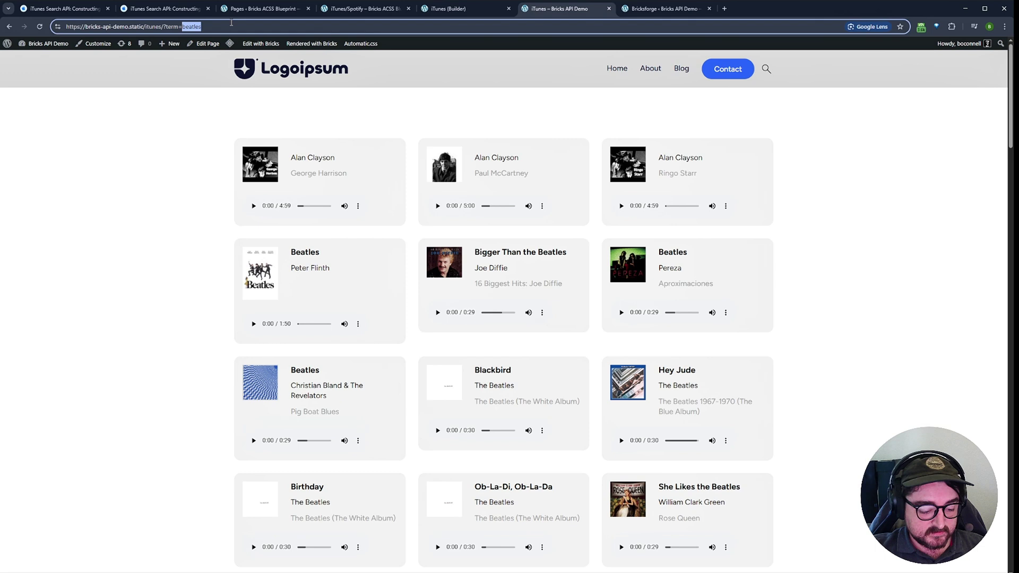
pyautogui.write('led-=')
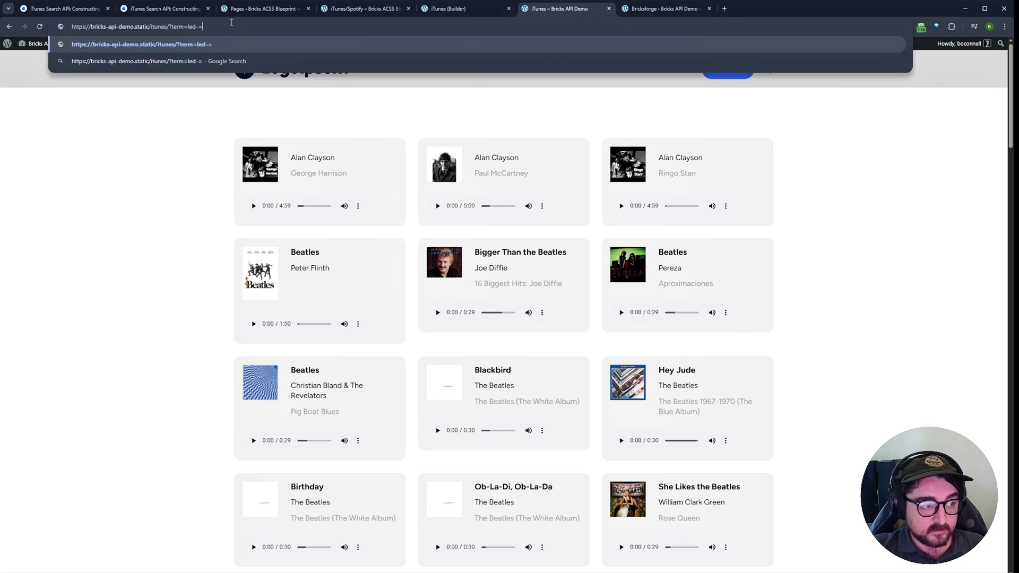
pyautogui.press('BackSpace')
pyautogui.press('BackSpace')
pyautogui.write('+z')
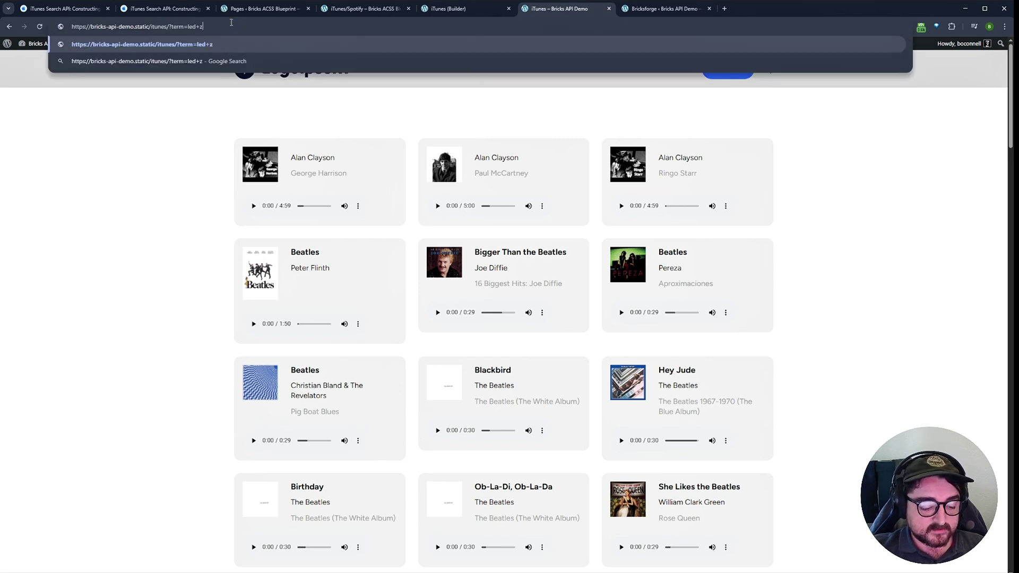
pyautogui.write('eppelin')
pyautogui.press('Return')
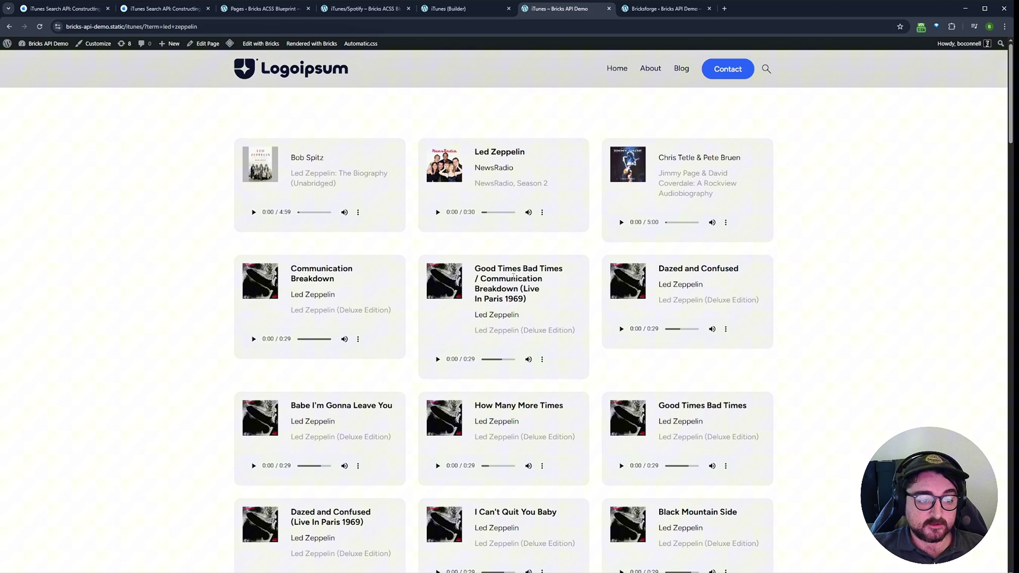
pyautogui.moveTo(523, 317); pyautogui.dragTo(480, 313)
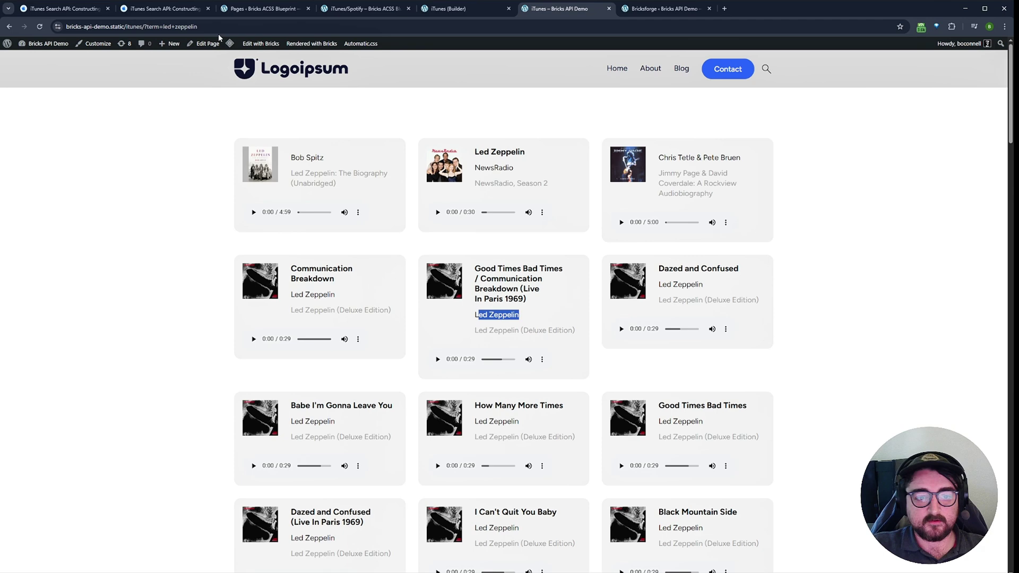
pyautogui.click(451, 9)
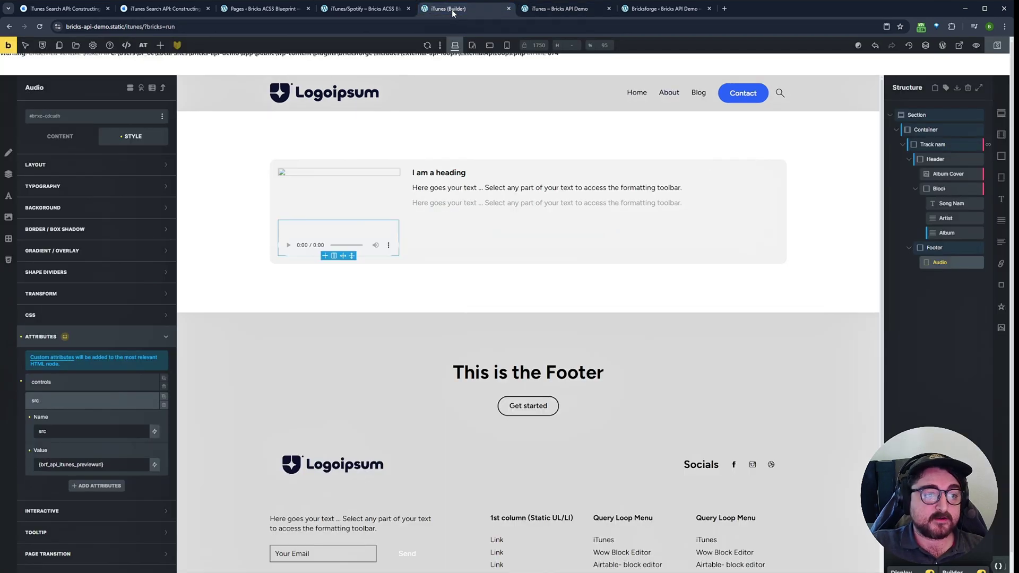
# - Add a Pro Forms element under the Section, wrapped in its own container above the track card
pyautogui.click(930, 336)
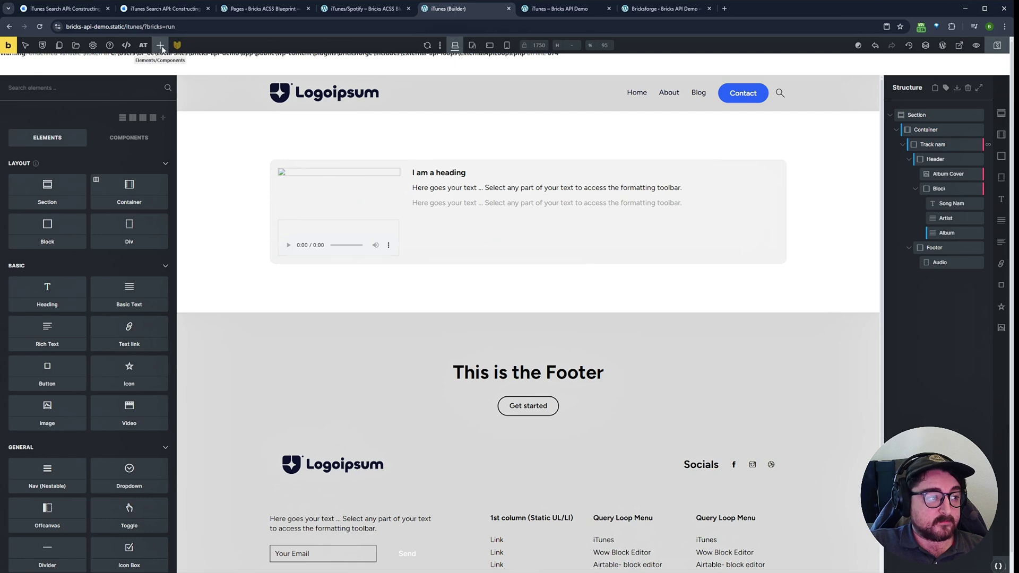
pyautogui.scroll(-9, 106, 226)
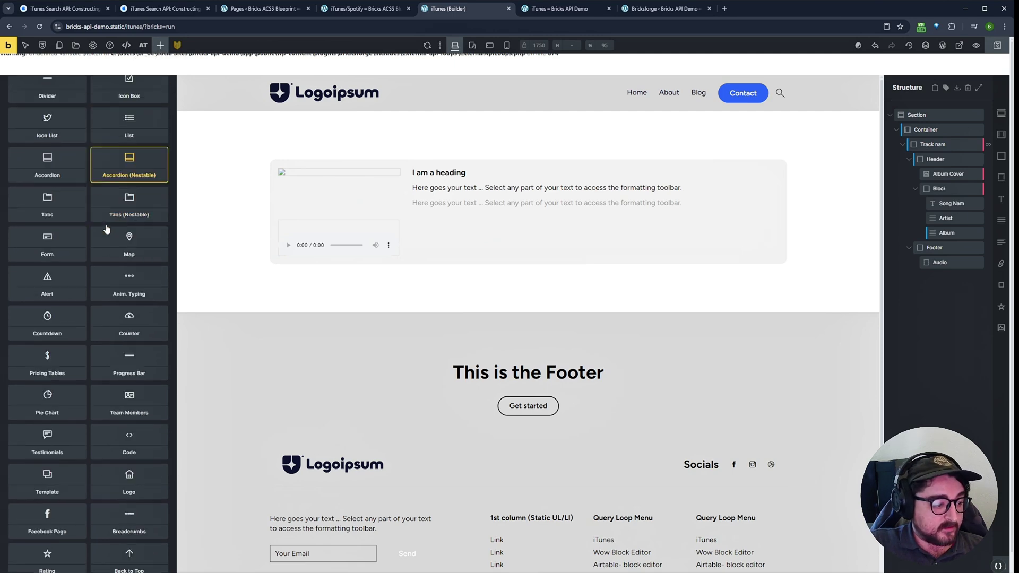
pyautogui.scroll(-15, 106, 230)
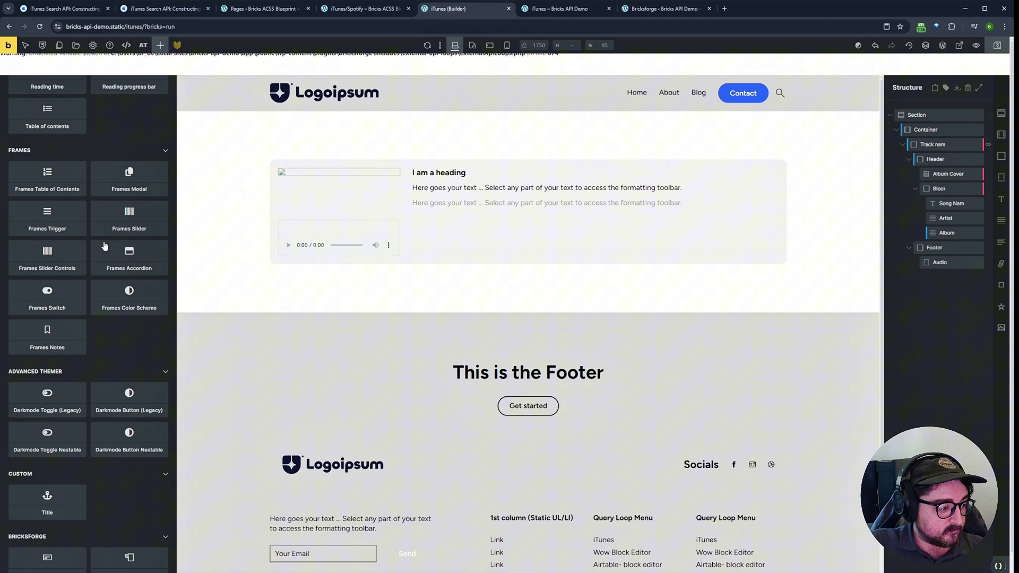
pyautogui.scroll(-8, 105, 245)
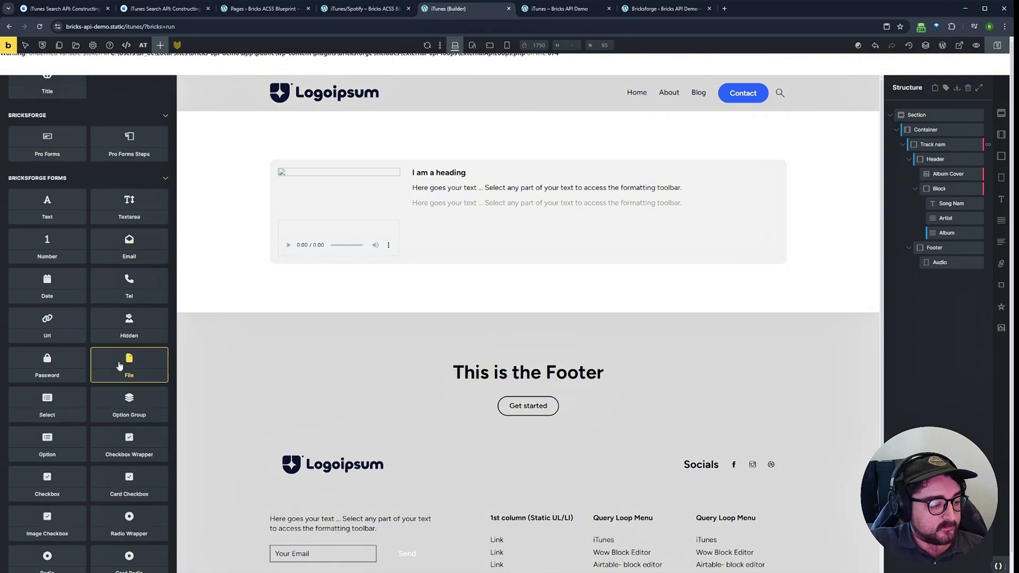
pyautogui.click(56, 148)
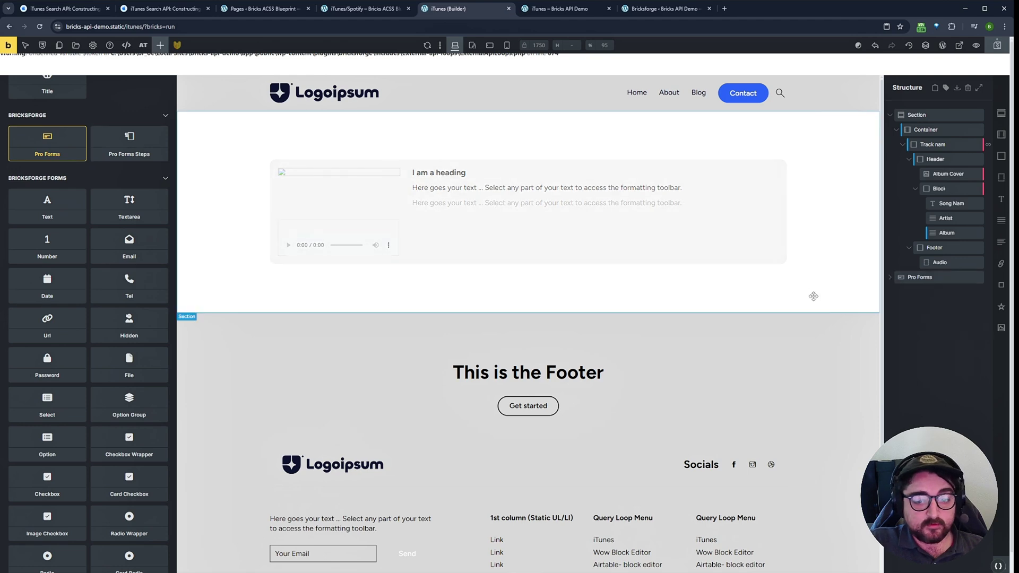
pyautogui.moveTo(920, 277); pyautogui.dragTo(917, 127)
pyautogui.click(926, 130)
pyautogui.rightClick(926, 130)
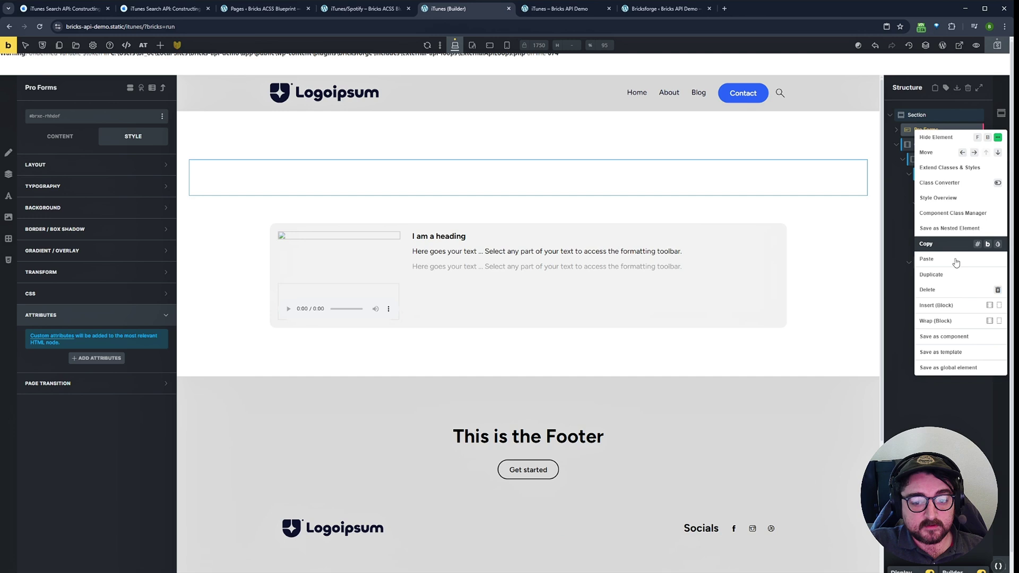
pyautogui.click(990, 322)
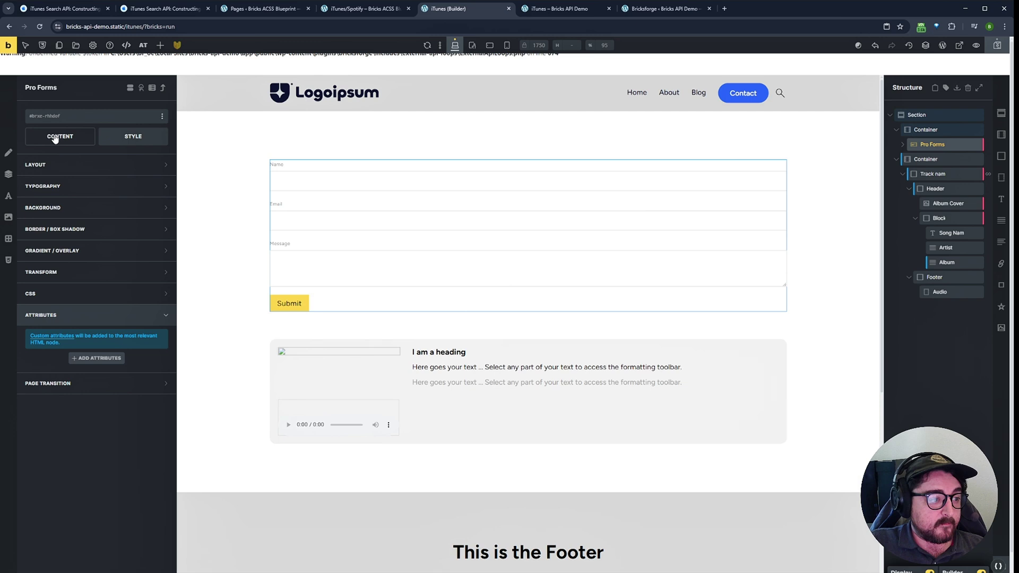
pyautogui.click(60, 136)
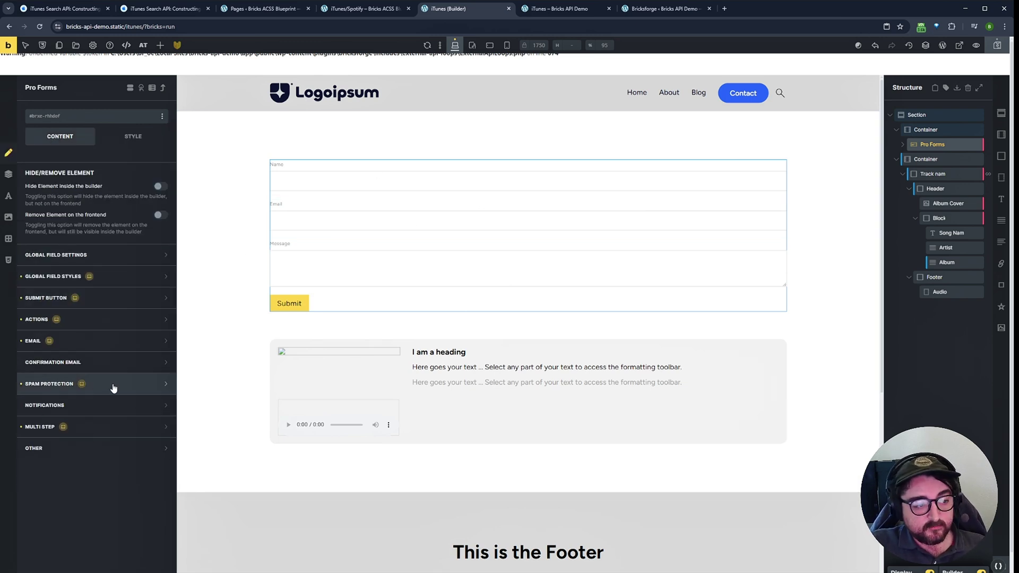
# - Delete the Email and Message fields from the form
pyautogui.click(902, 146)
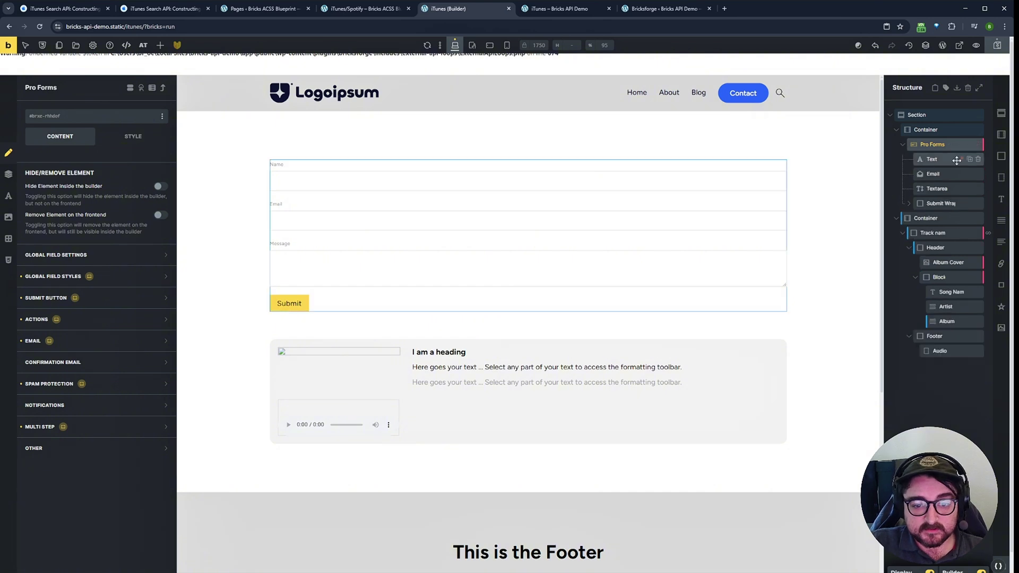
pyautogui.click(978, 175)
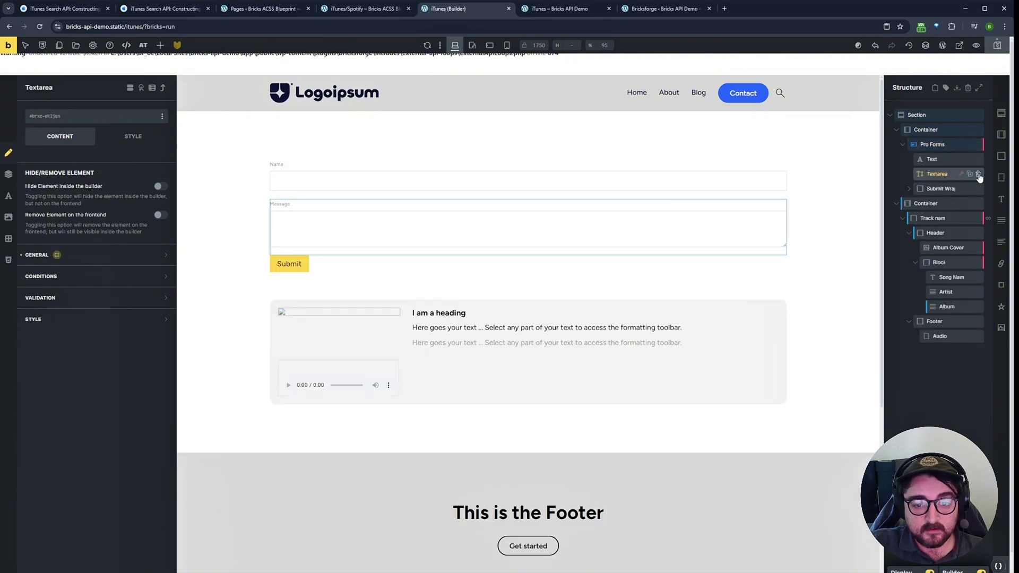
pyautogui.click(978, 174)
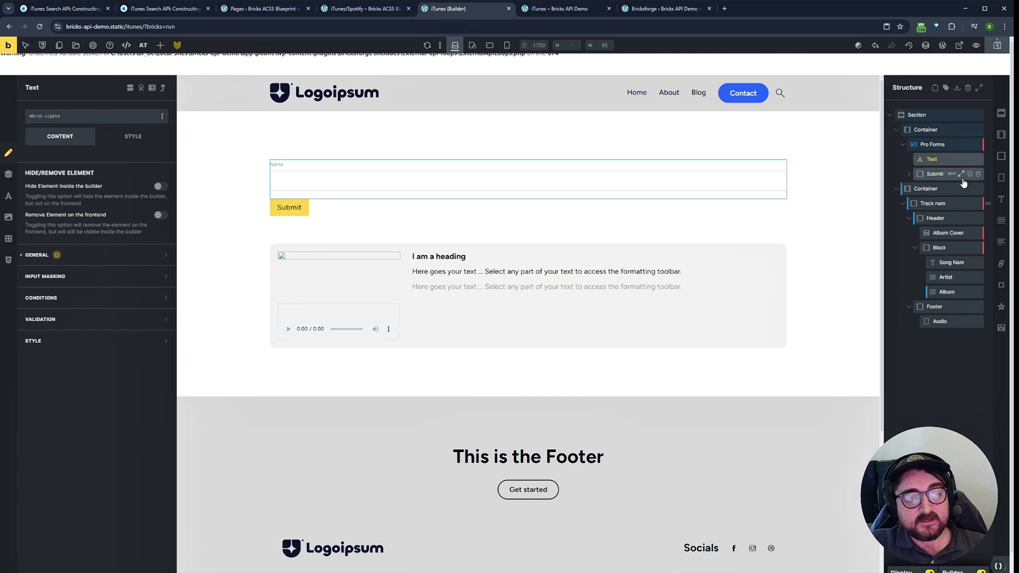
# - Label the text field 'Search for artists, albums, songs, etc' and save the page
pyautogui.click(91, 262)
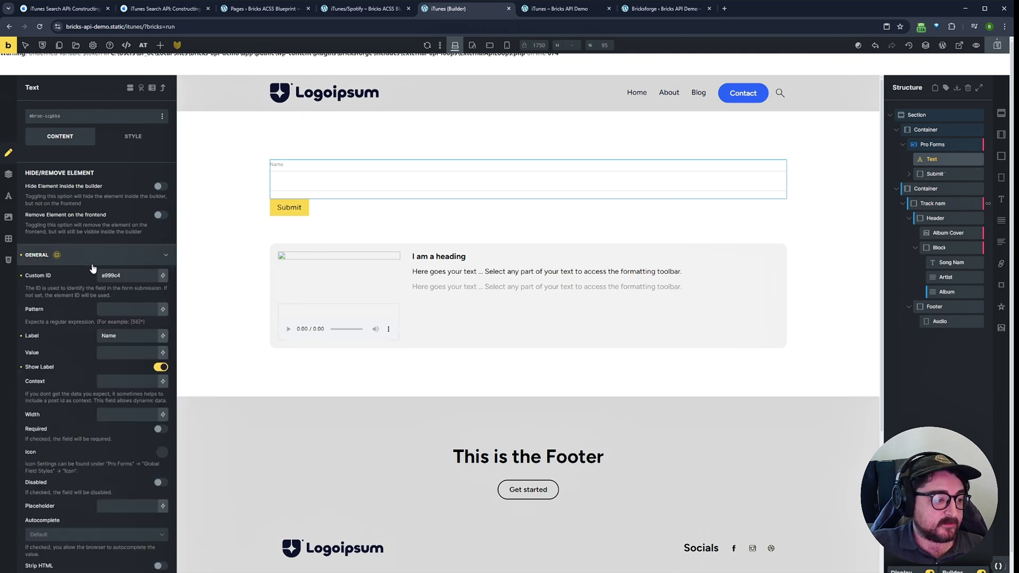
pyautogui.doubleClick(132, 337)
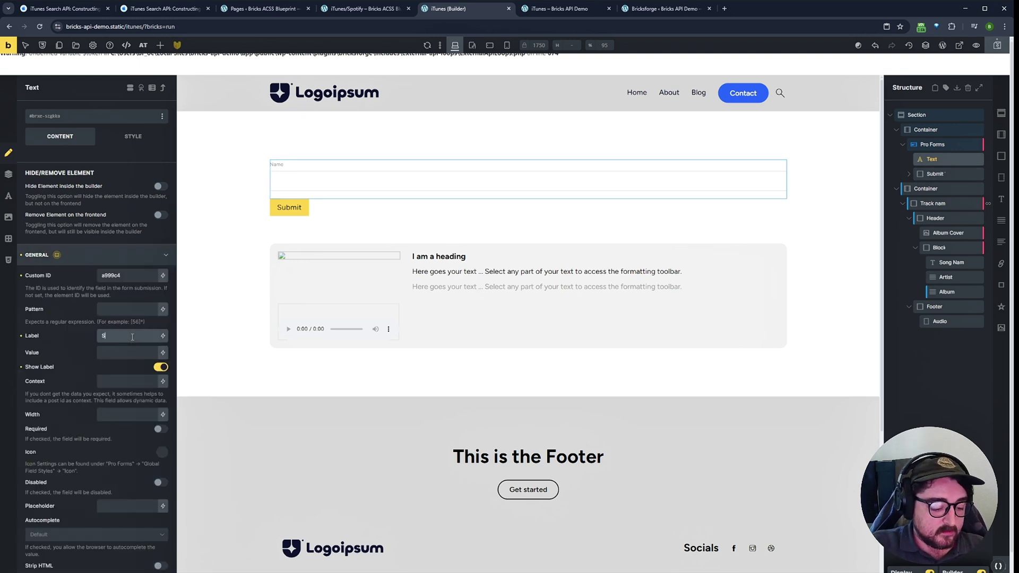
pyautogui.write('Search')
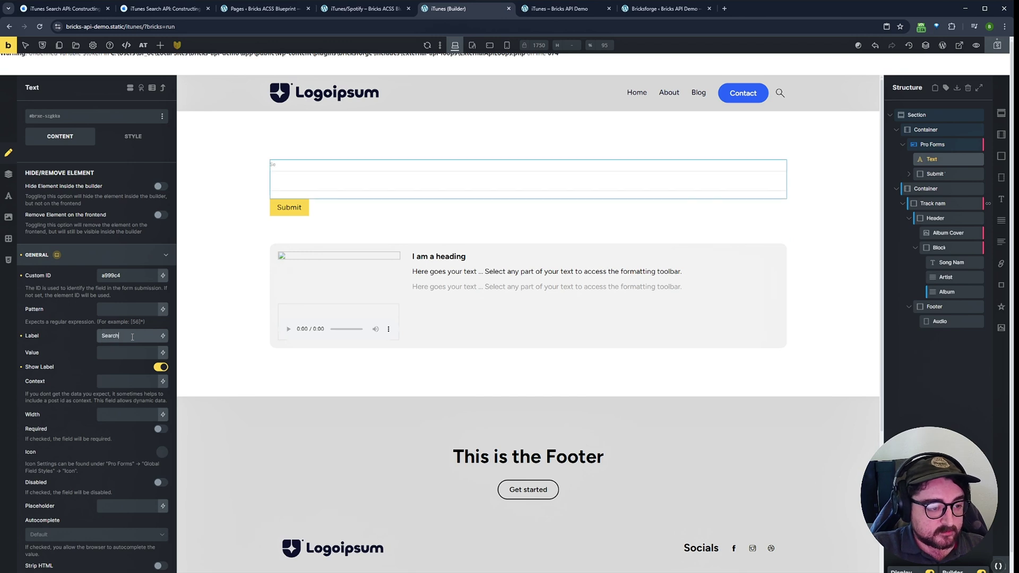
pyautogui.write(' for art')
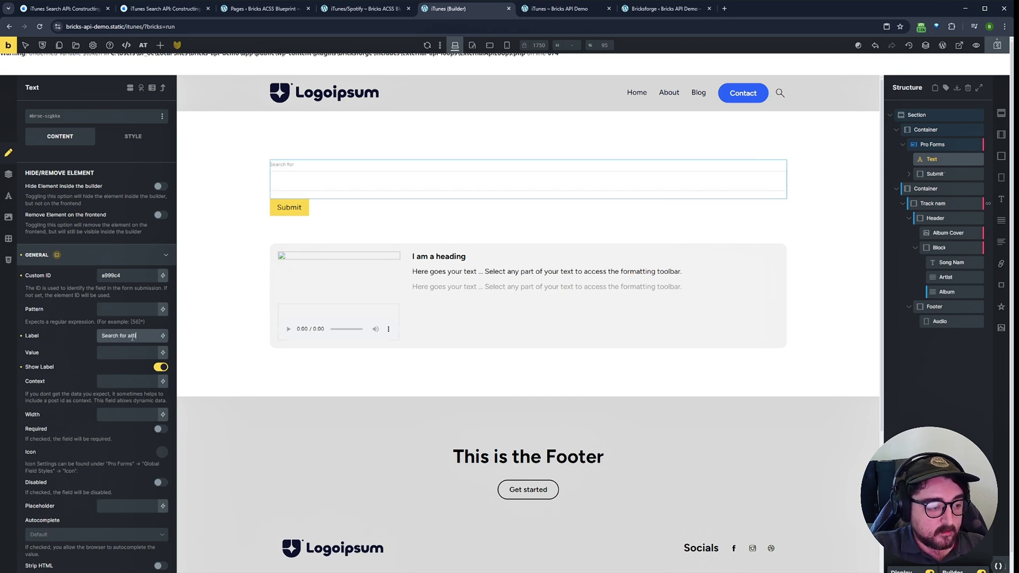
pyautogui.write('ists, albums, songs, etc')
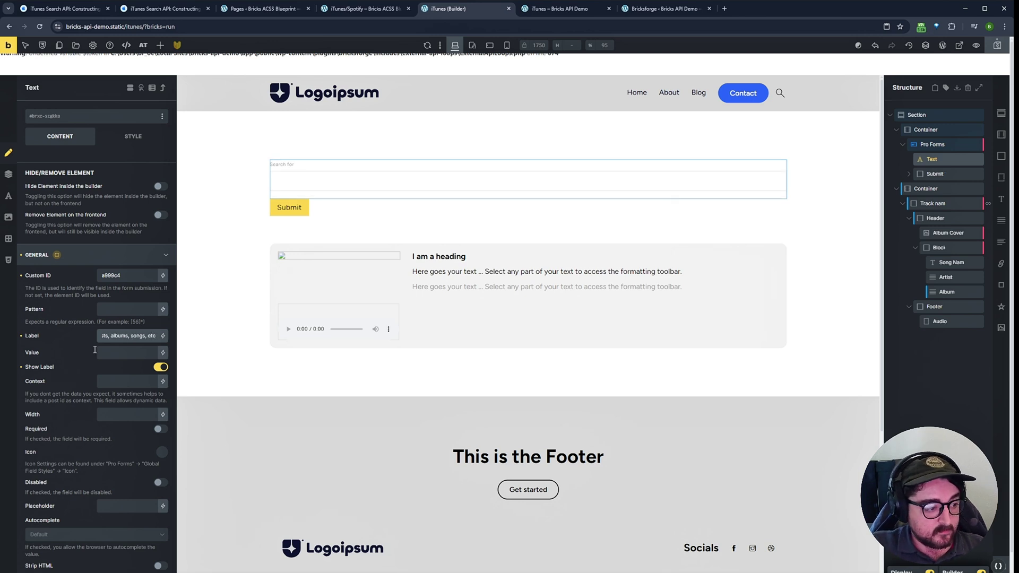
pyautogui.click(82, 361)
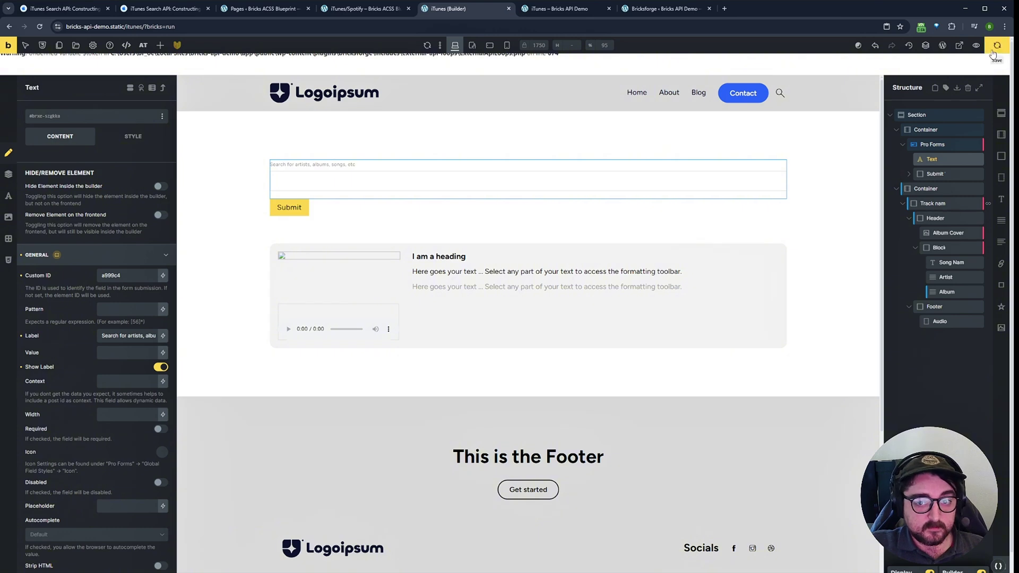
pyautogui.click(996, 45)
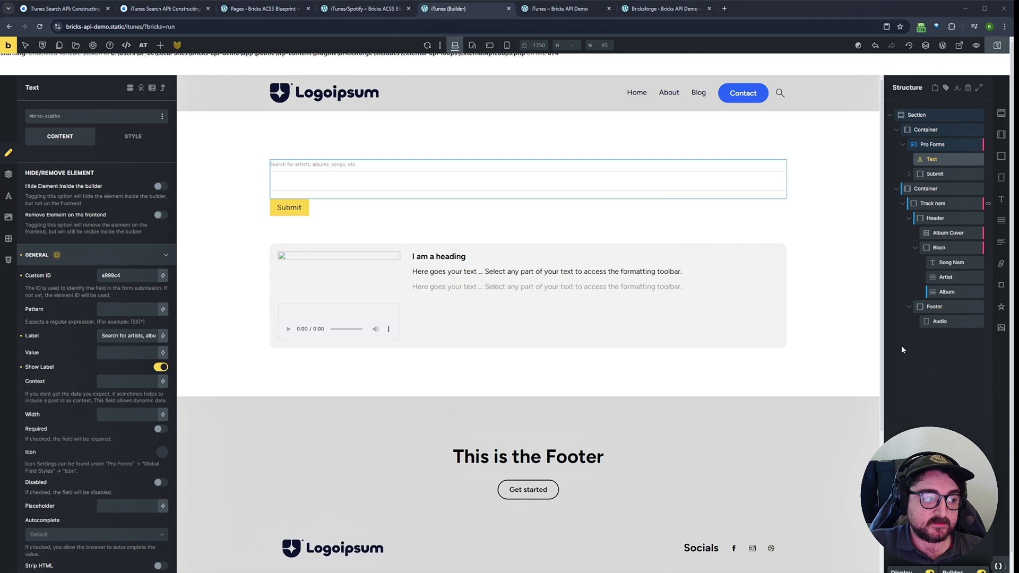
pyautogui.click(80, 257)
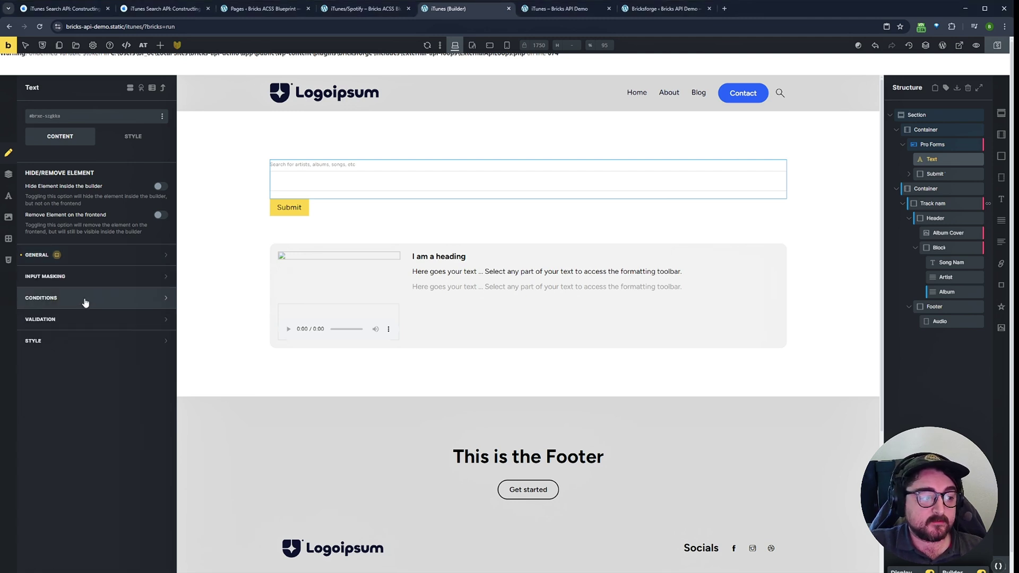
# - Replace the form's Email after-submit action with a Redirect action
pyautogui.click(925, 144)
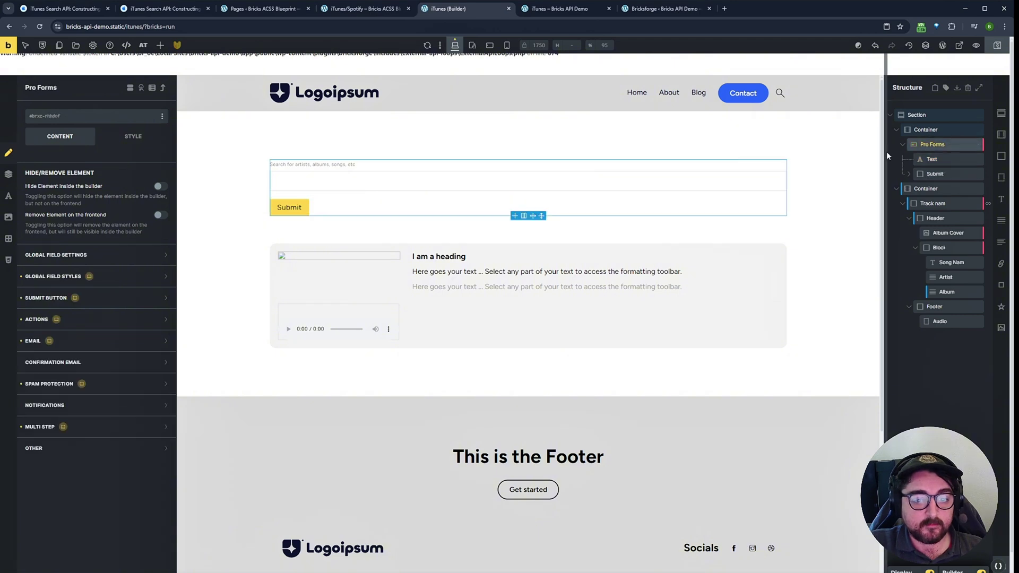
pyautogui.moveTo(887, 151); pyautogui.dragTo(864, 158)
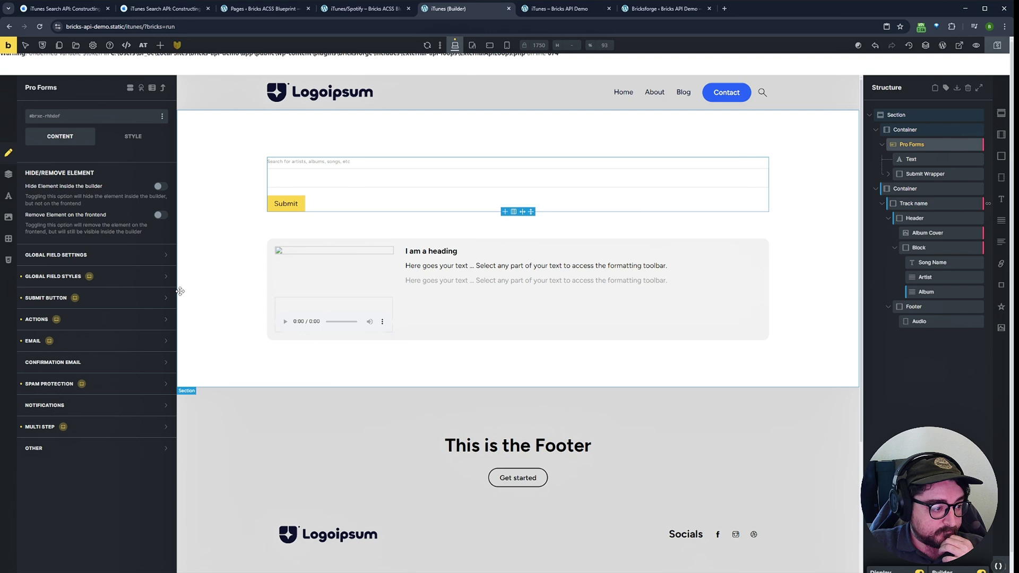
pyautogui.click(92, 321)
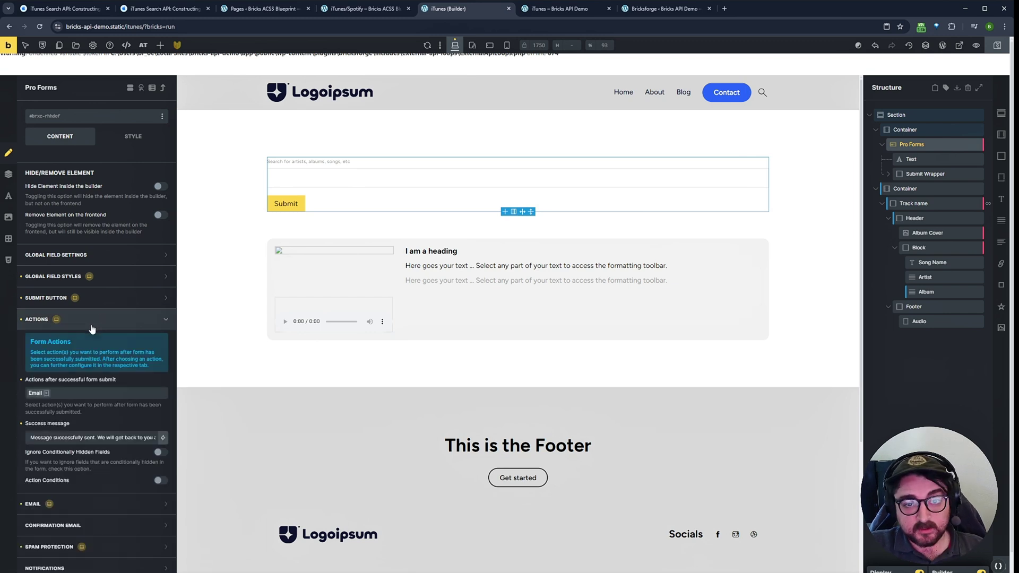
pyautogui.click(84, 394)
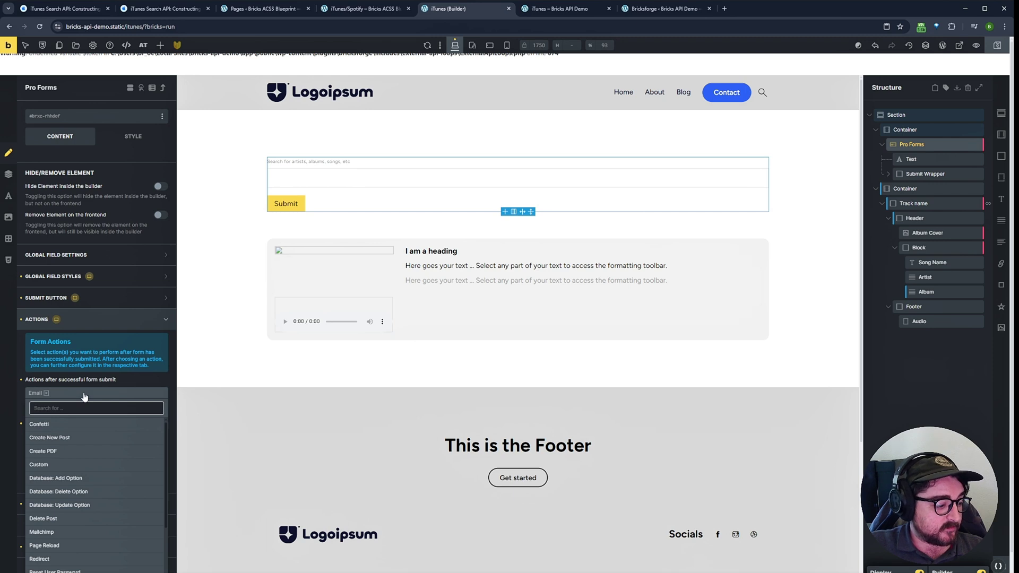
pyautogui.scroll(-1, 112, 403)
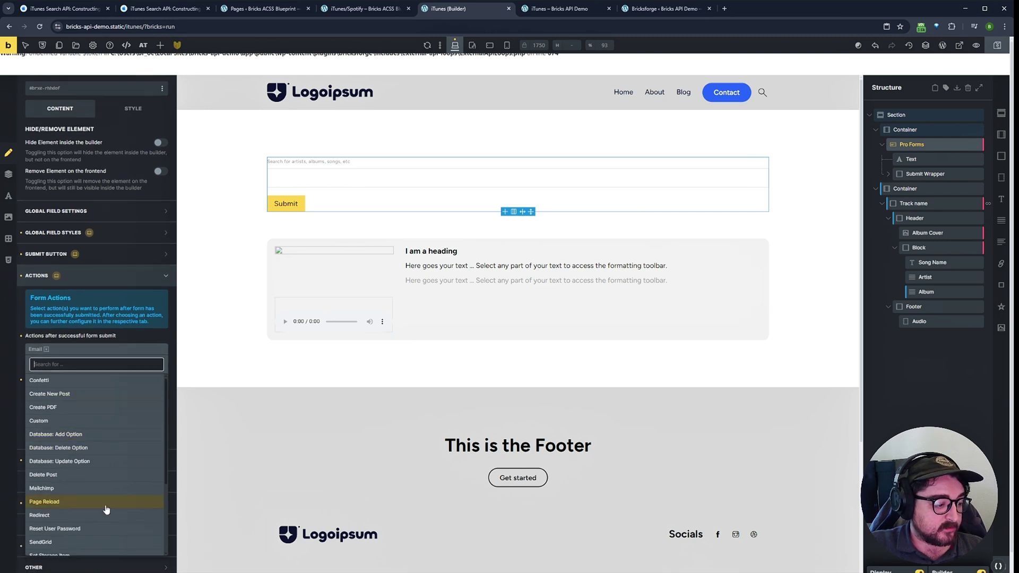
pyautogui.scroll(-3, 106, 510)
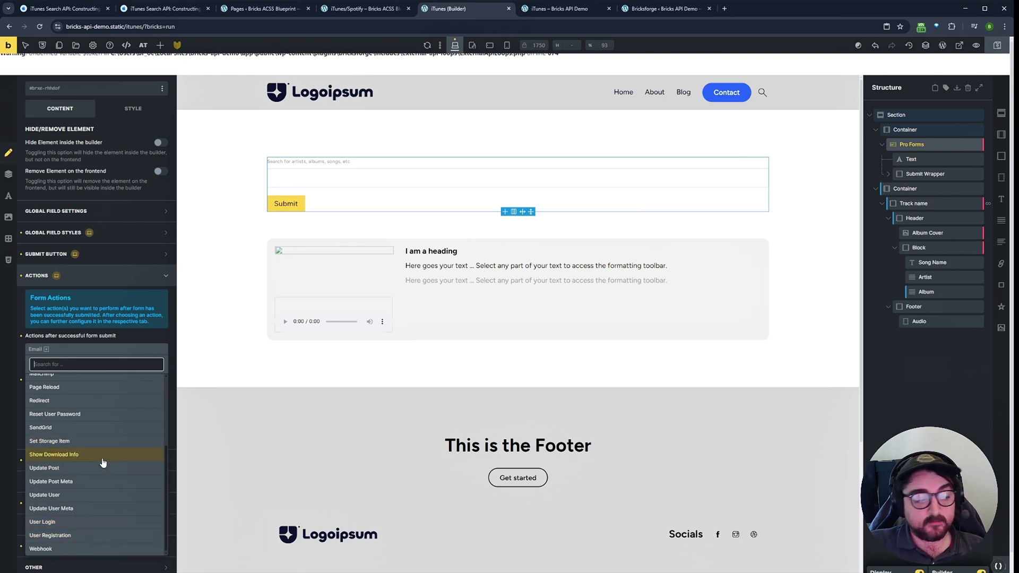
pyautogui.scroll(3, 103, 463)
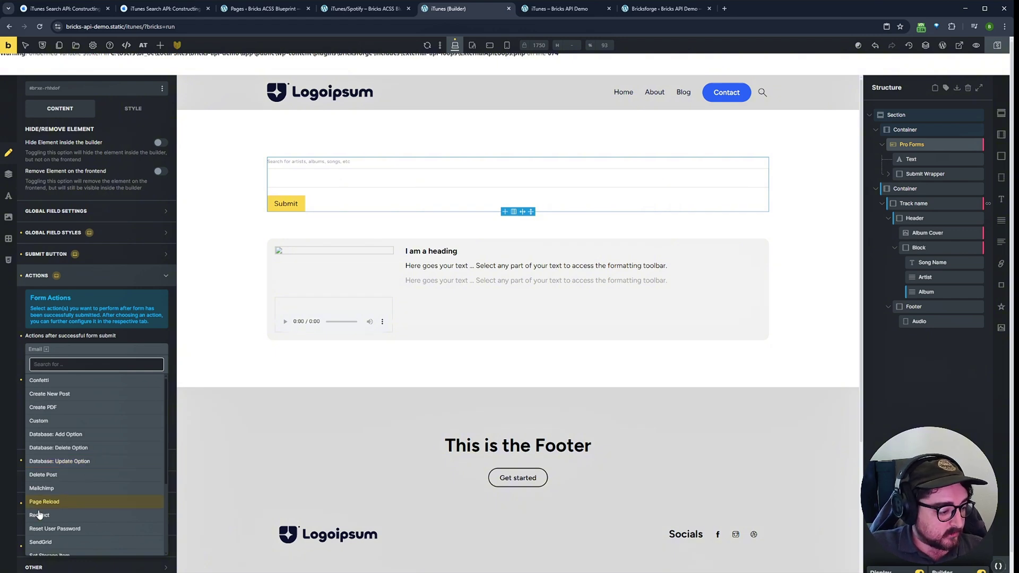
pyautogui.click(60, 517)
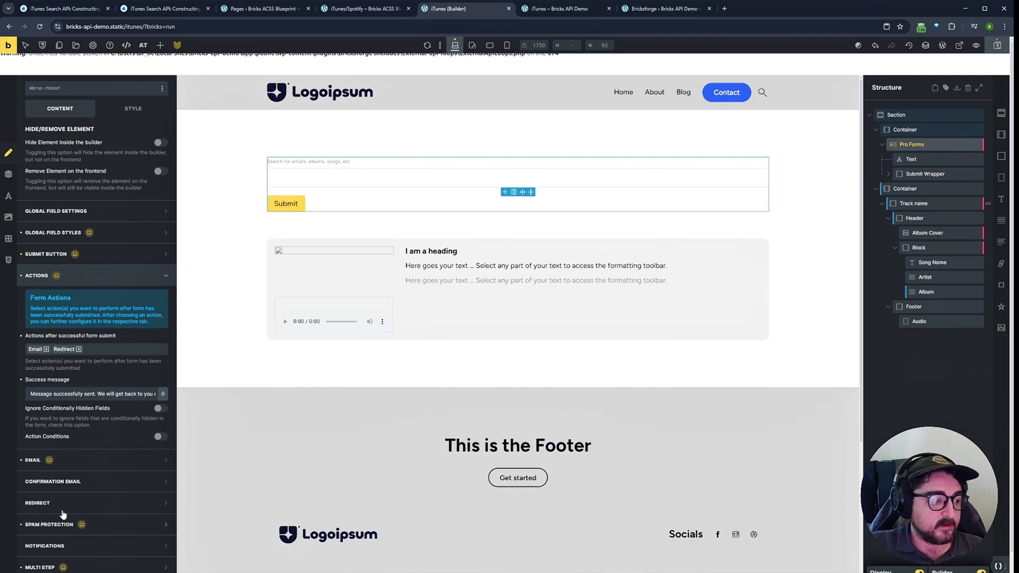
pyautogui.click(46, 349)
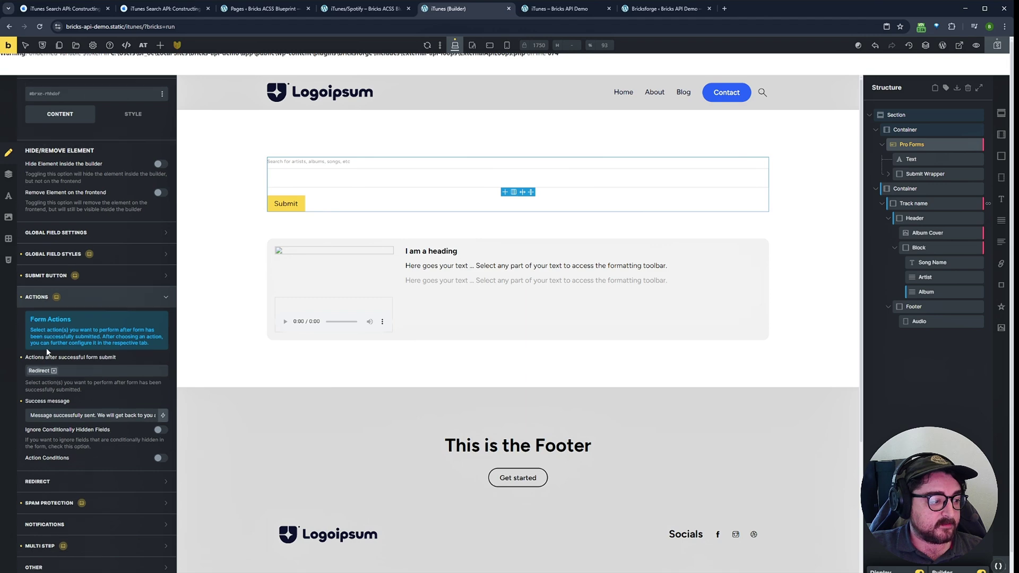
# - Enter ?term= as the start of the form's Custom redirect URL in the Redirect settings
pyautogui.click(79, 482)
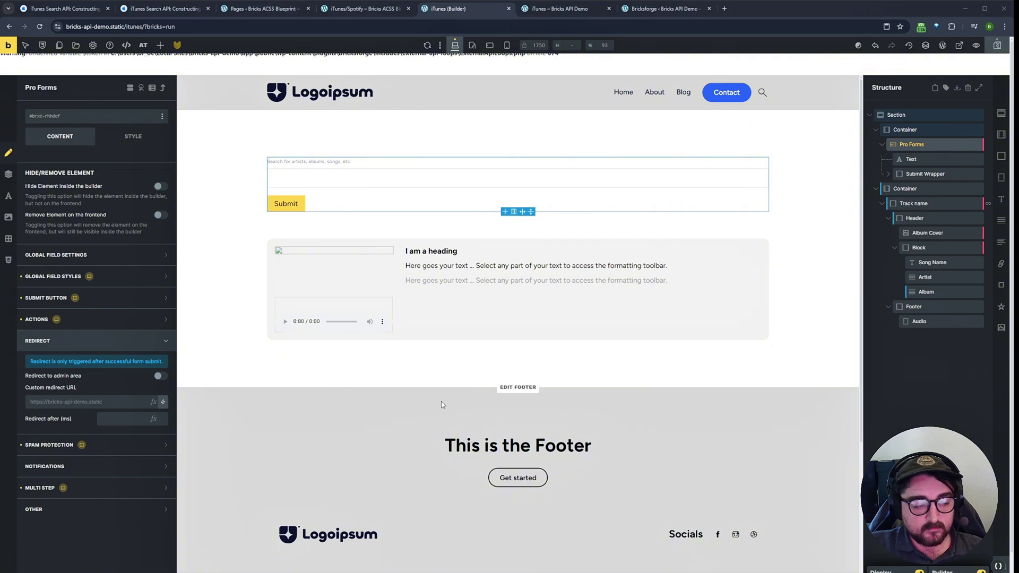
pyautogui.click(60, 403)
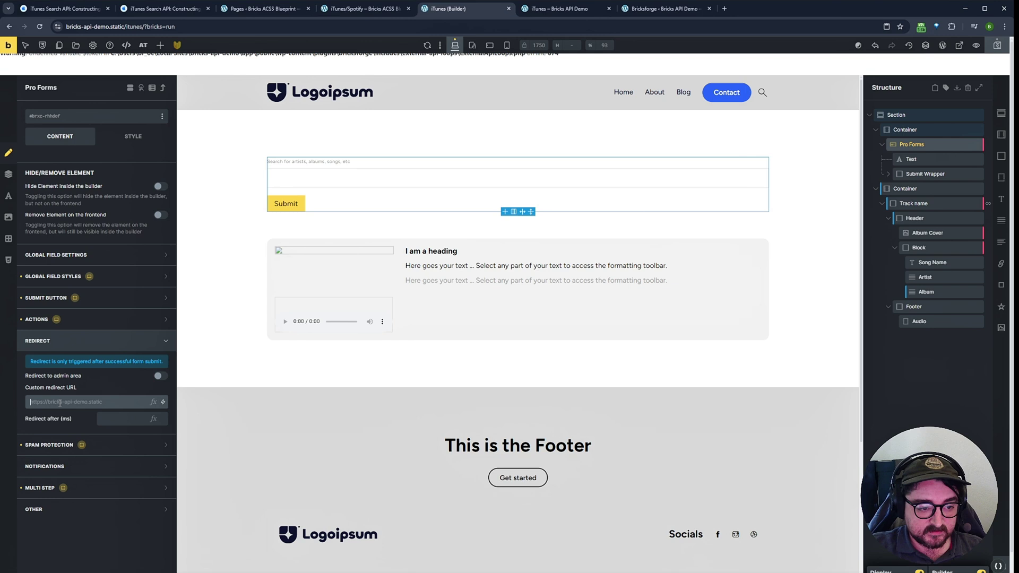
pyautogui.write('?')
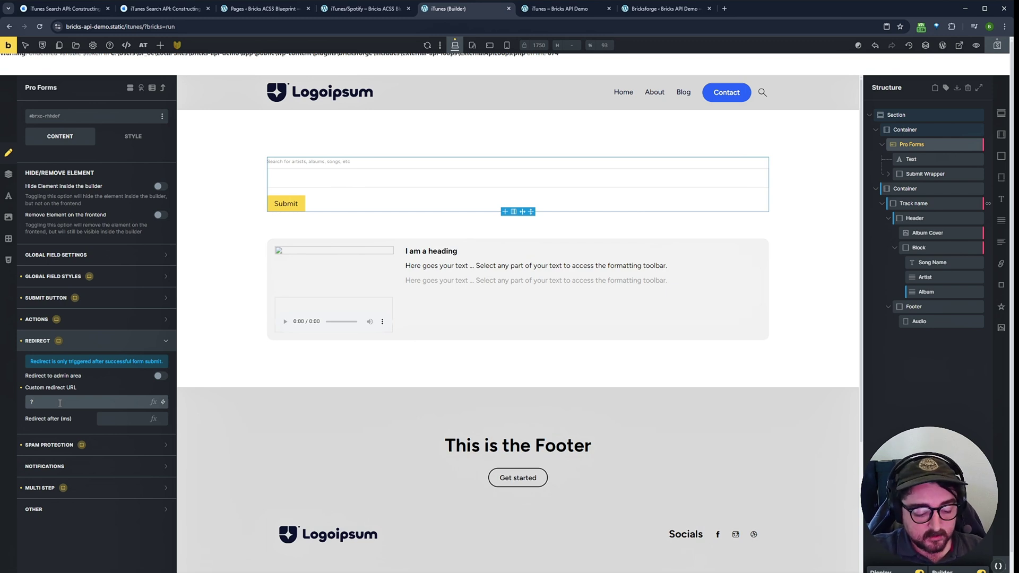
pyautogui.write('term')
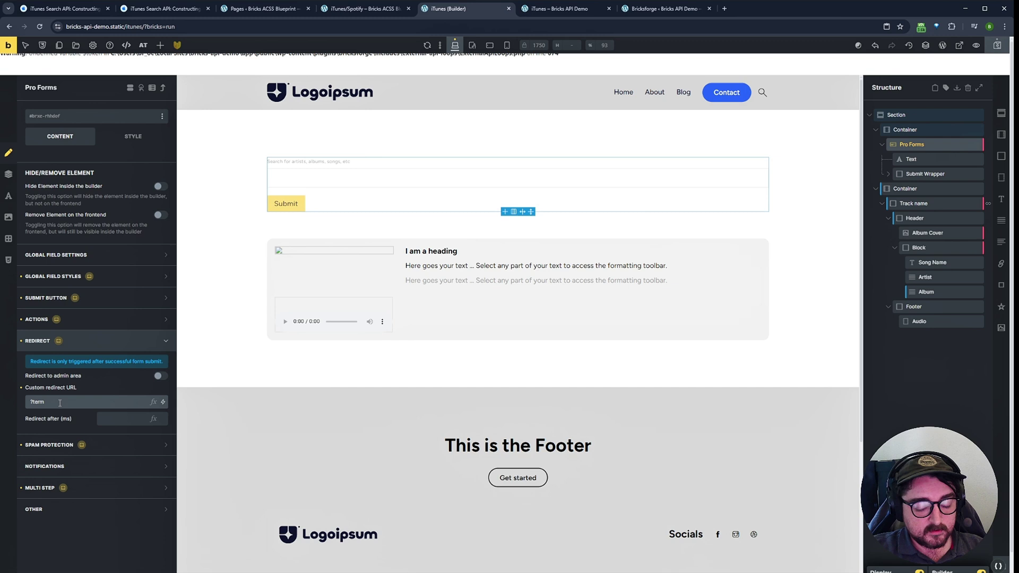
pyautogui.write('=')
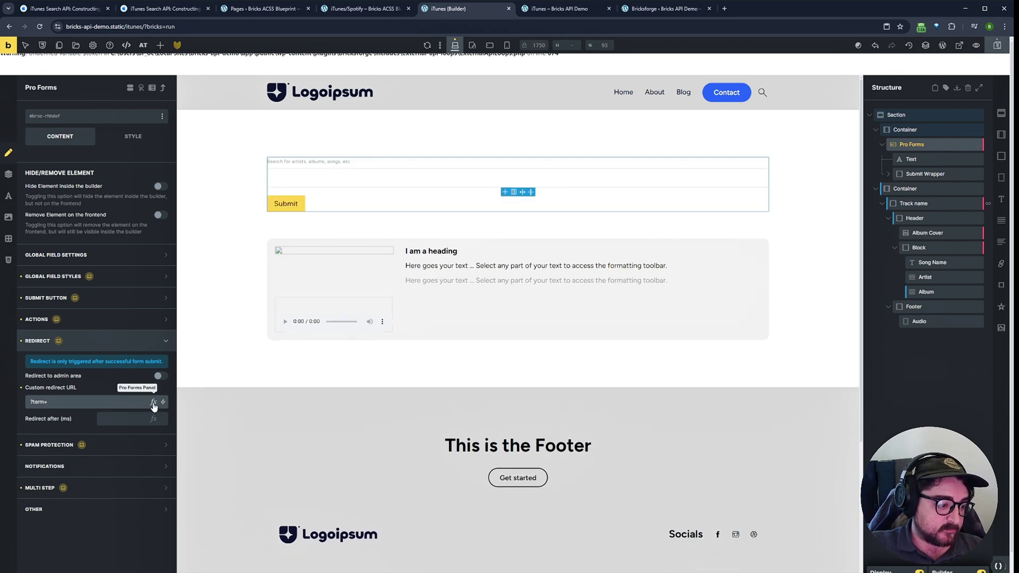
# - Insert the search field's tag so the redirect URL reads ?term={{a999c4}}
pyautogui.click(153, 403)
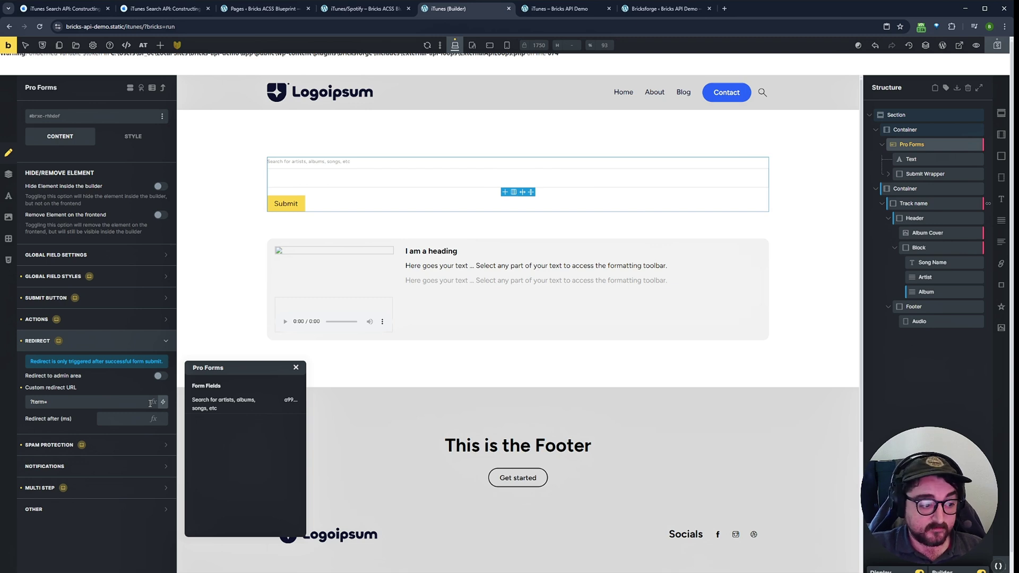
pyautogui.click(261, 406)
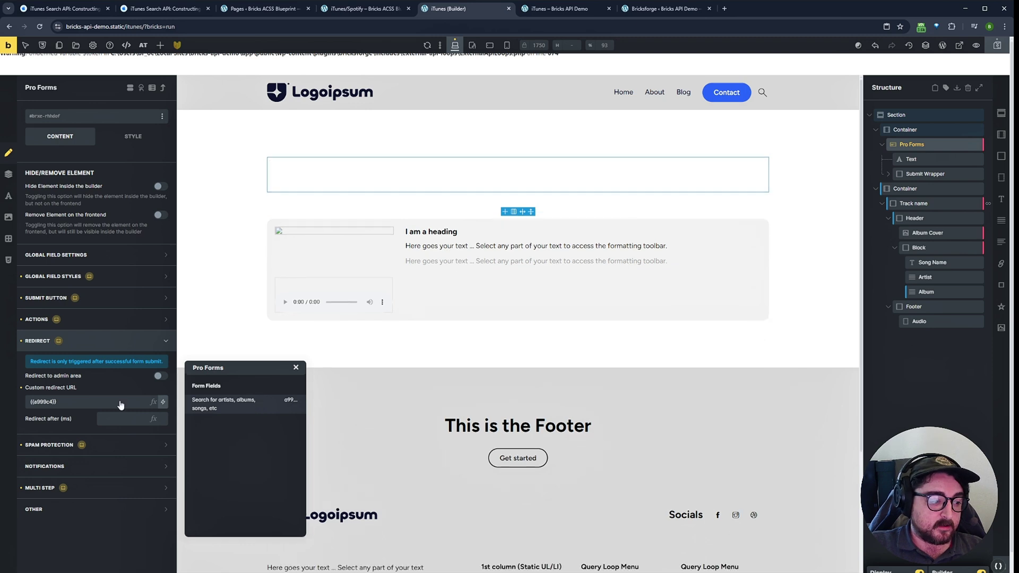
pyautogui.click(68, 402)
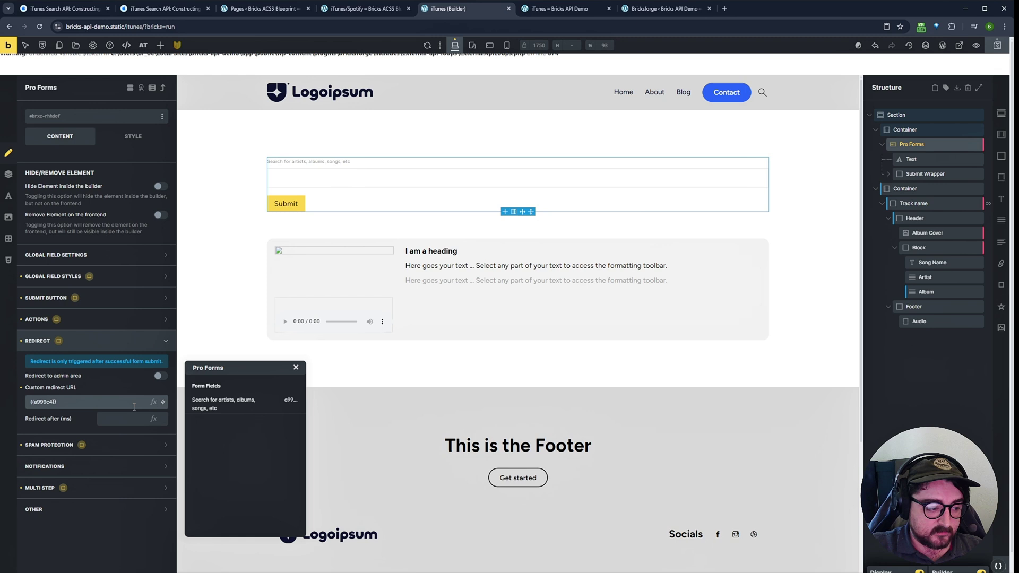
pyautogui.write('?term=')
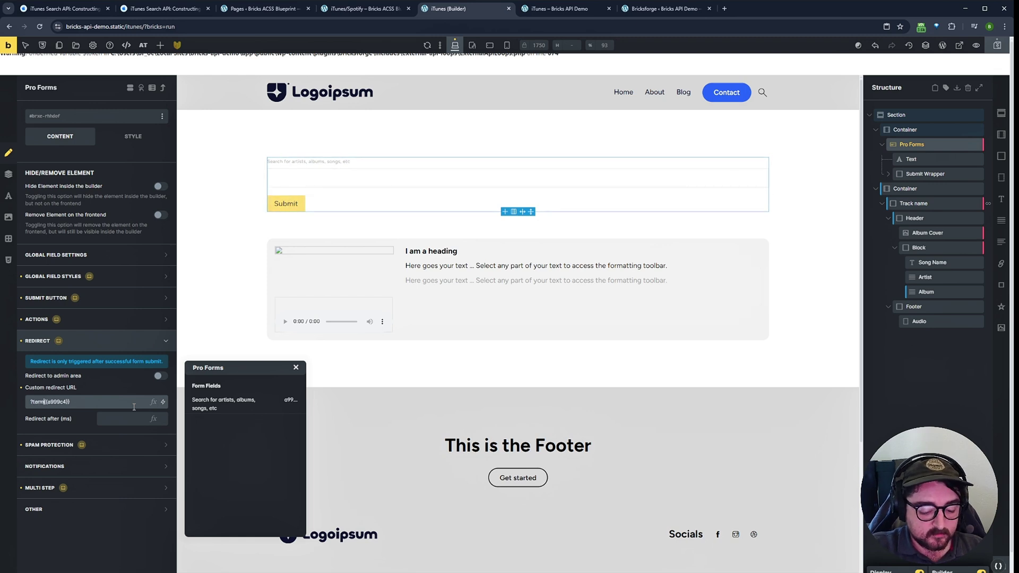
pyautogui.moveTo(134, 407); pyautogui.dragTo(15, 401)
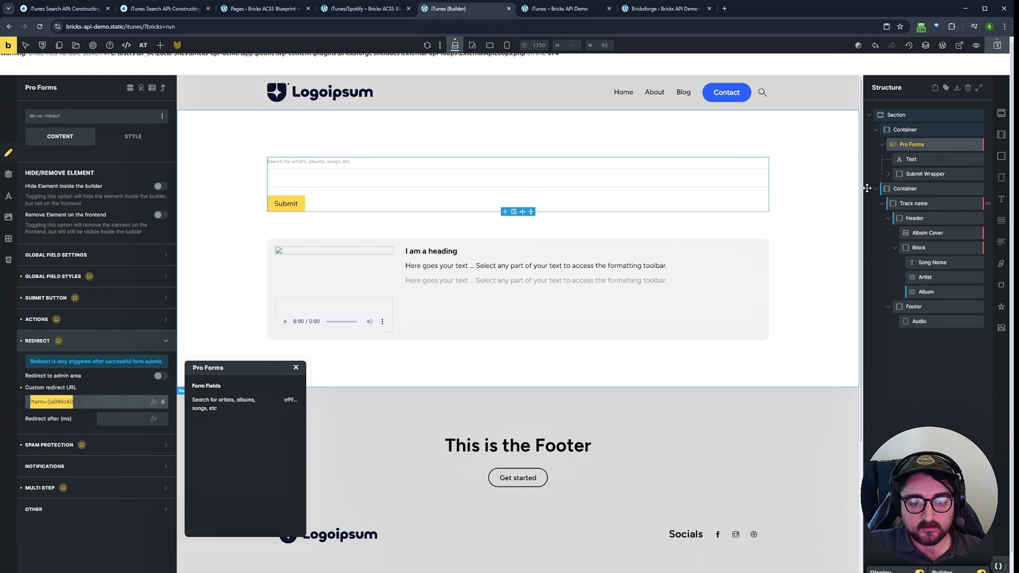
# - Give the Submit button element an ACSS primary blue background colour
pyautogui.click(910, 174)
pyautogui.click(888, 175)
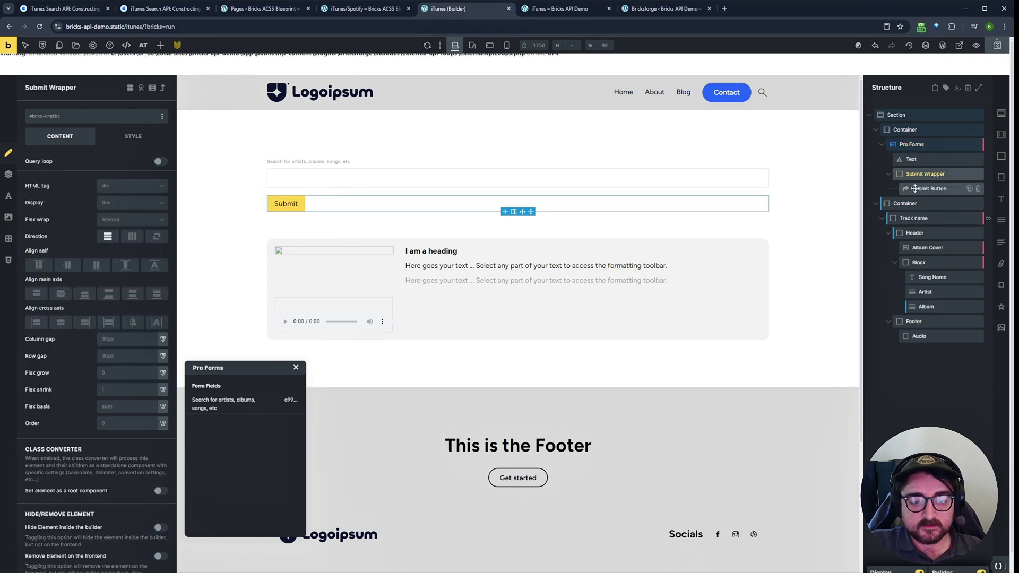
pyautogui.click(929, 189)
pyautogui.click(68, 280)
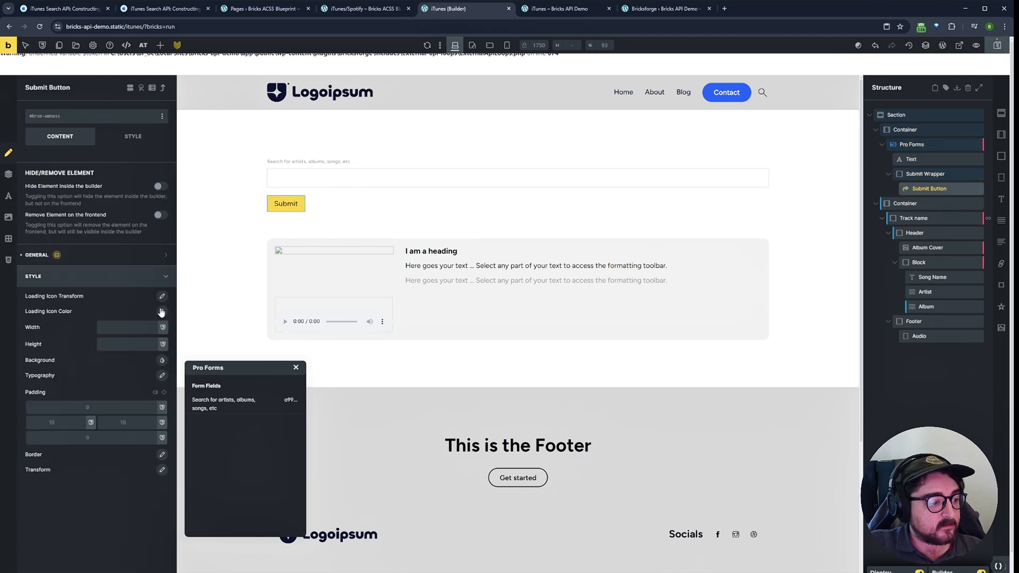
pyautogui.click(162, 360)
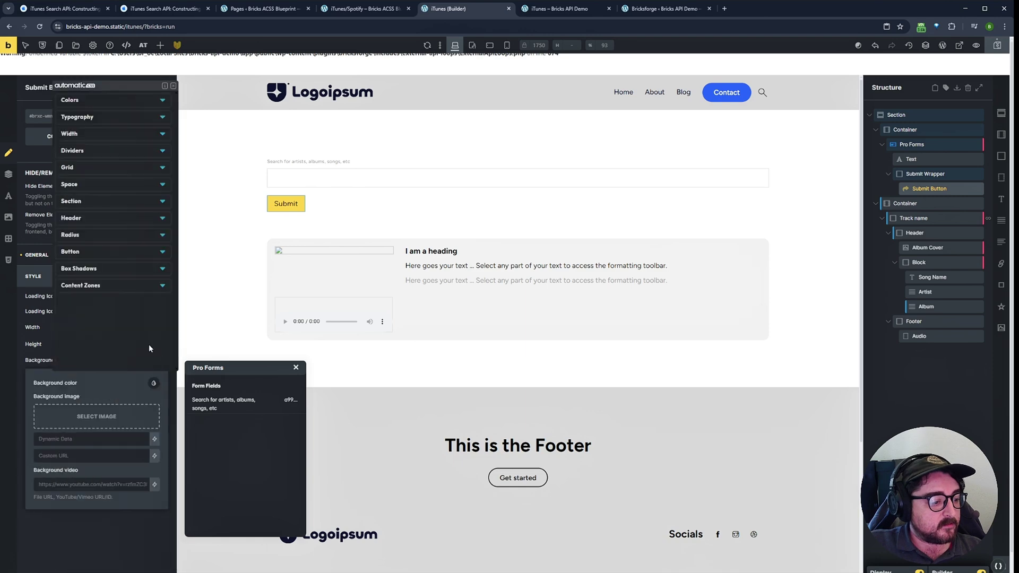
pyautogui.click(77, 106)
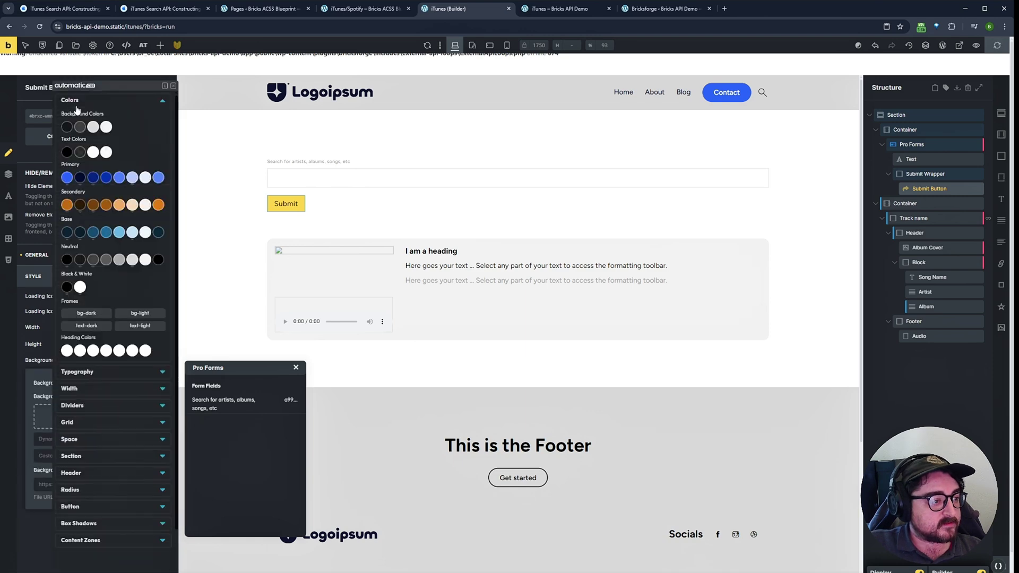
pyautogui.click(68, 178)
pyautogui.click(152, 383)
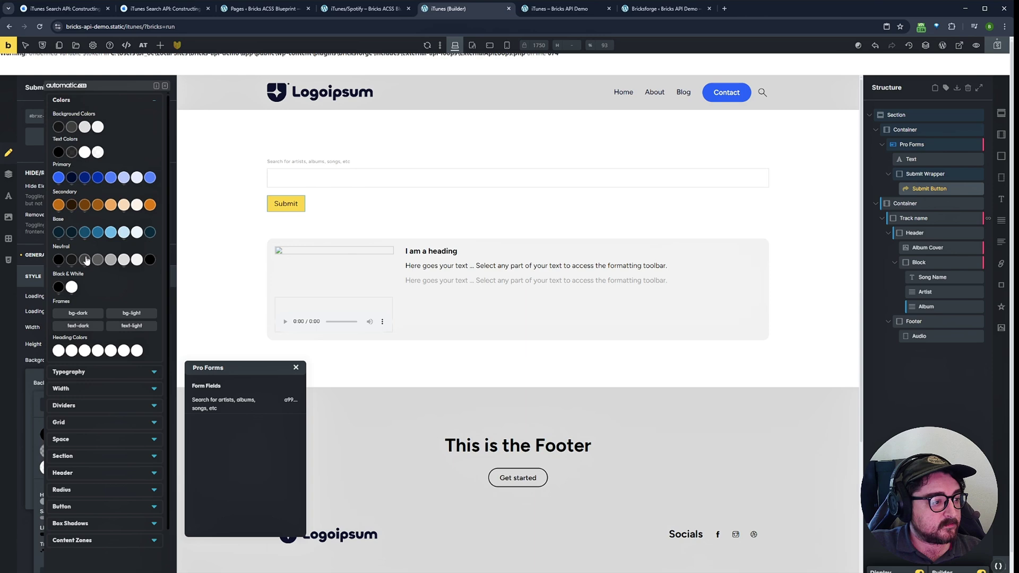
pyautogui.click(59, 177)
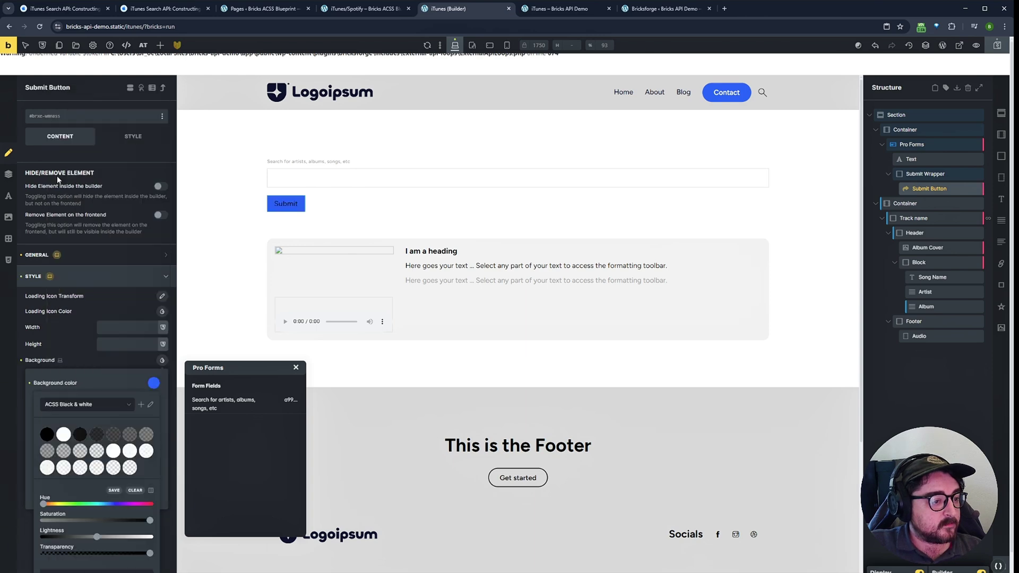
pyautogui.click(120, 366)
# - Set the Submit button's typography colour to white and view the live iTunes page
pyautogui.click(162, 376)
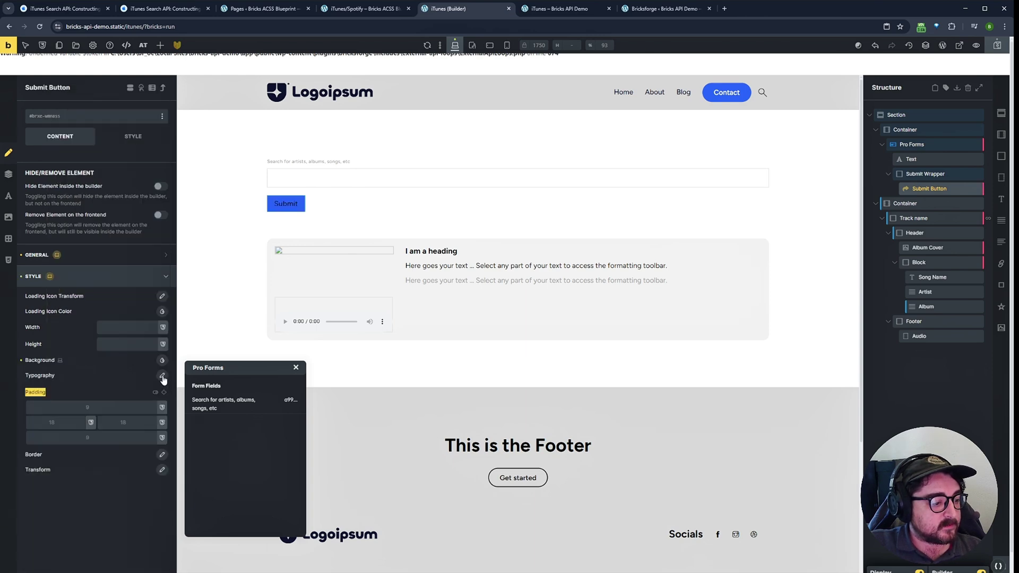
pyautogui.click(153, 399)
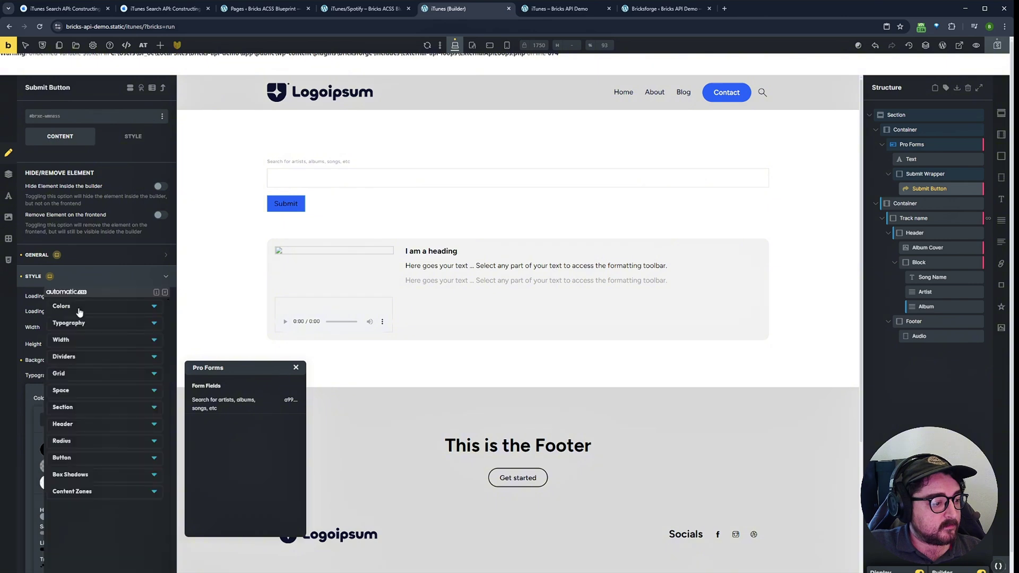
pyautogui.click(80, 310)
pyautogui.click(73, 493)
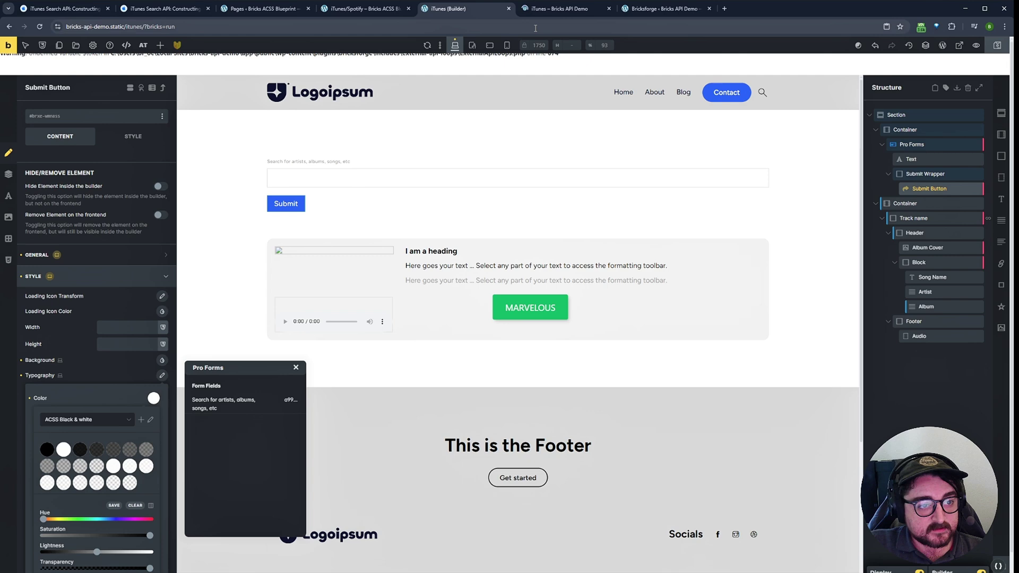
pyautogui.click(543, 10)
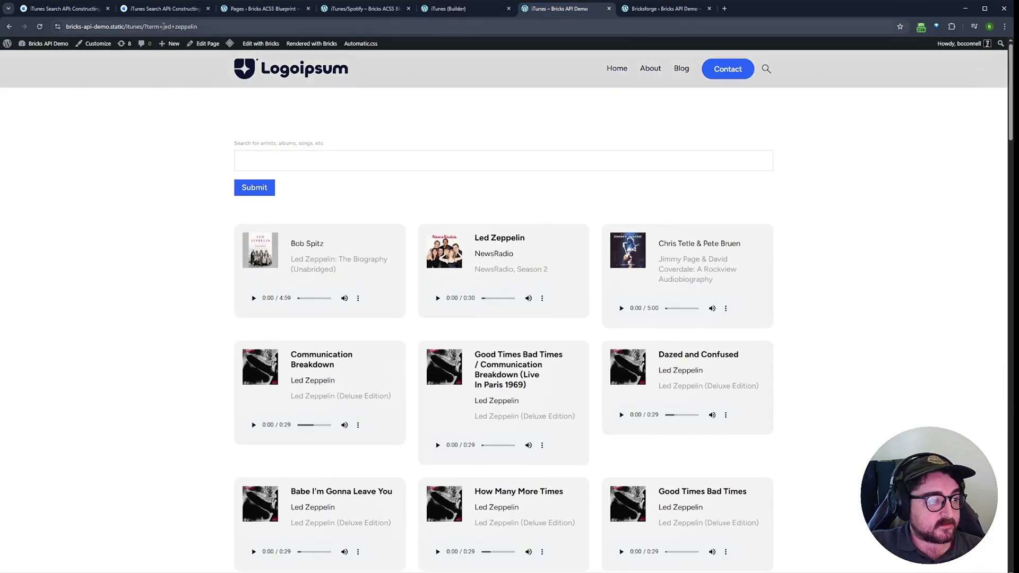
# - Search the page for 'spotify' and check the resulting ?term= value in the address
pyautogui.click(278, 159)
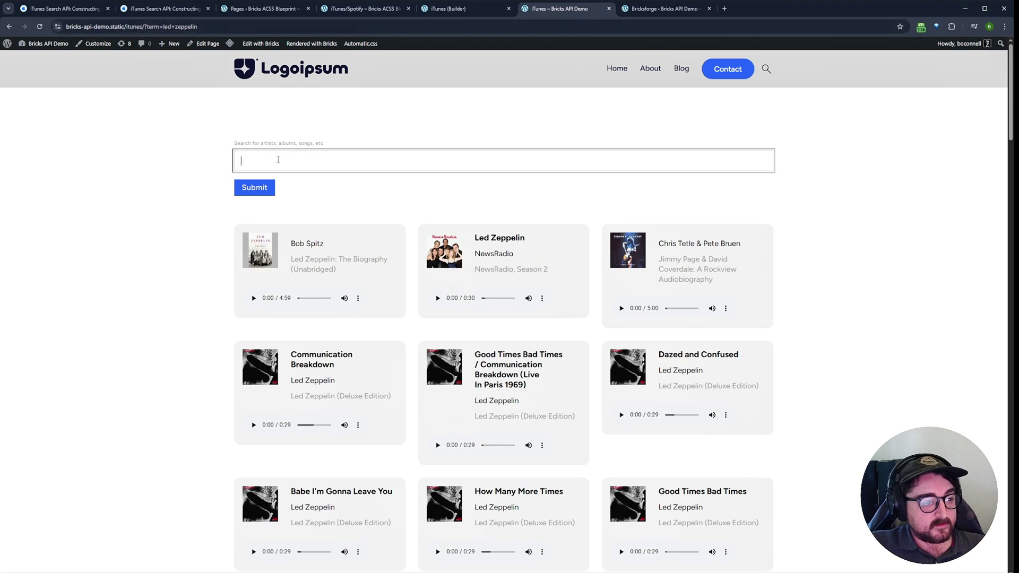
pyautogui.write('spotify')
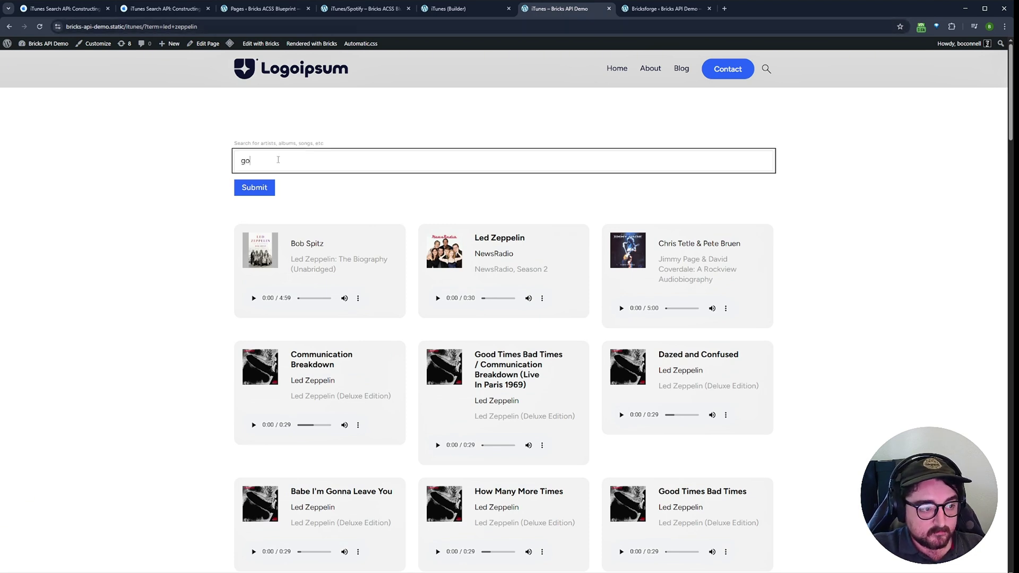
pyautogui.press('Return')
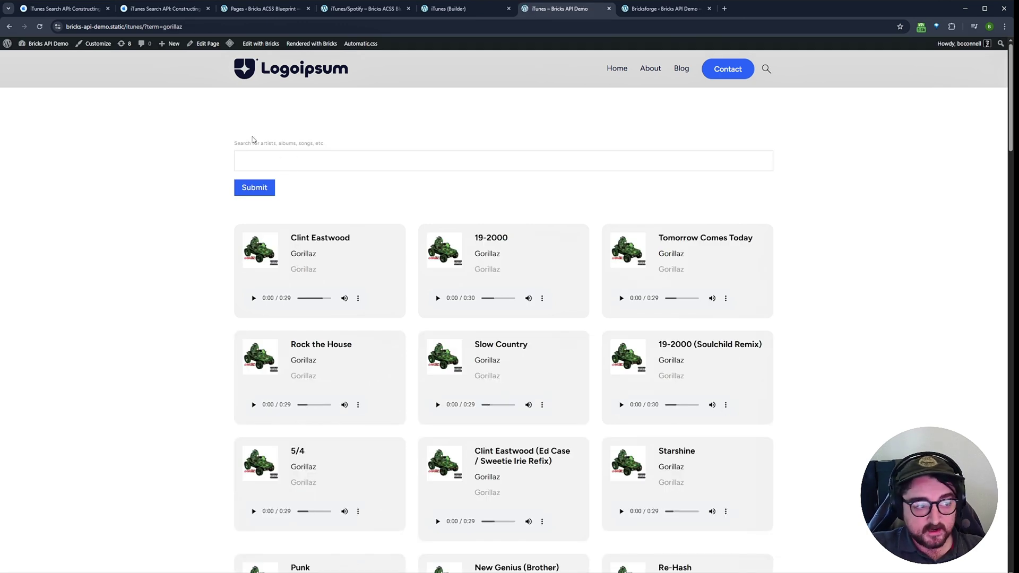
pyautogui.moveTo(183, 27); pyautogui.dragTo(148, 26)
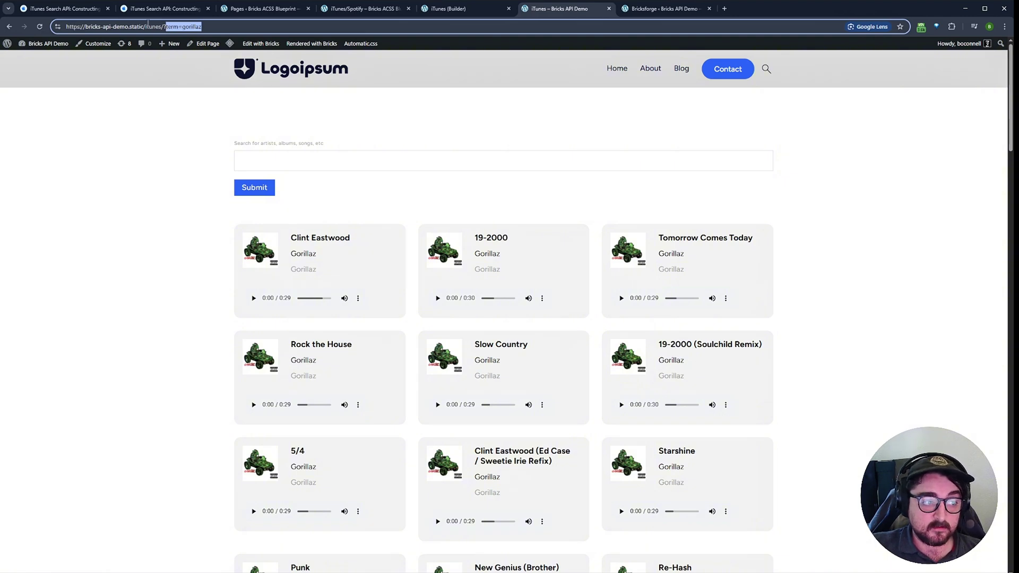
pyautogui.click(154, 203)
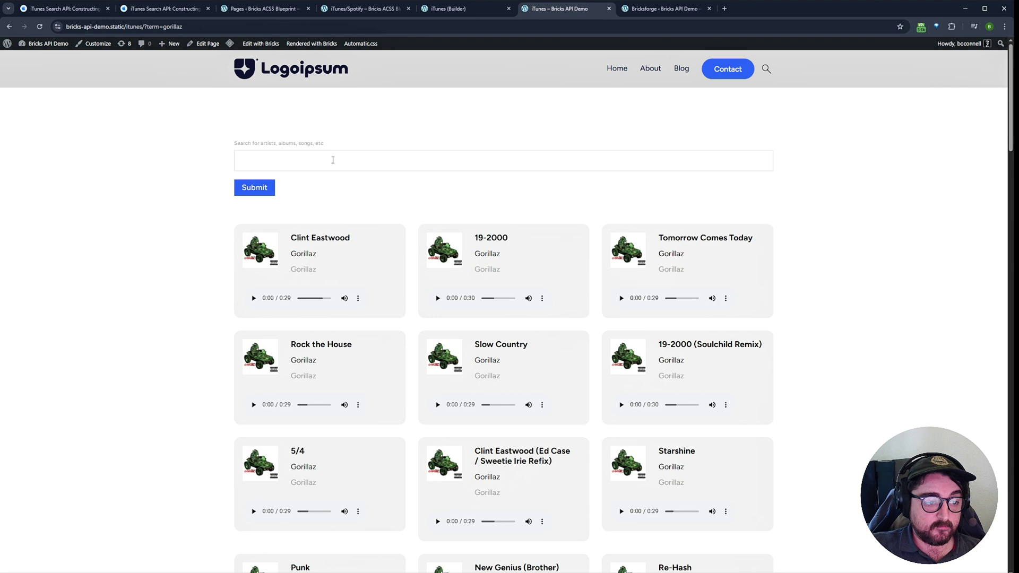
# - Search for 'taylor swift' and inspect the encoded space in the address's term value
pyautogui.click(333, 159)
pyautogui.write('taylor swift')
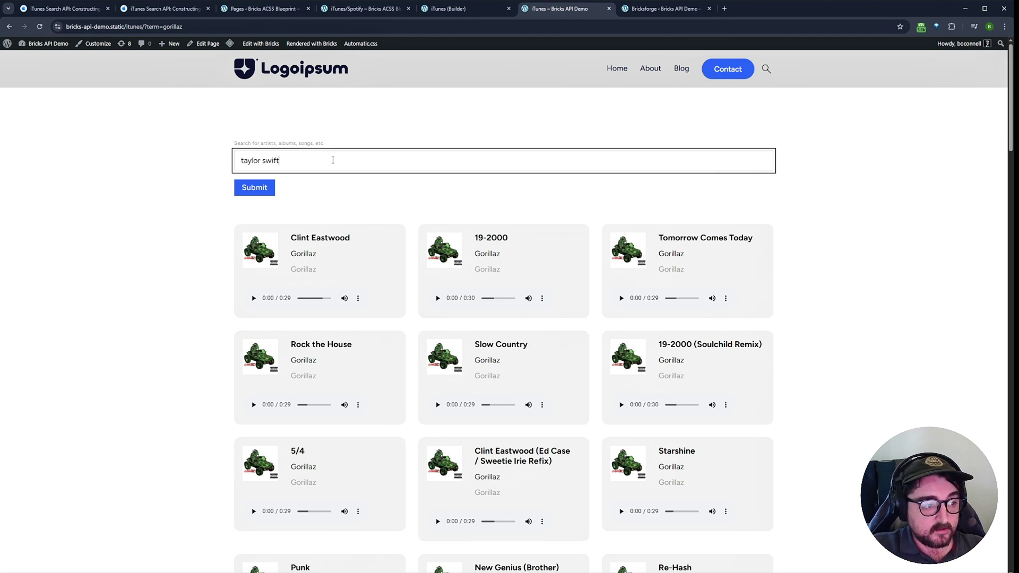
pyautogui.press('Return')
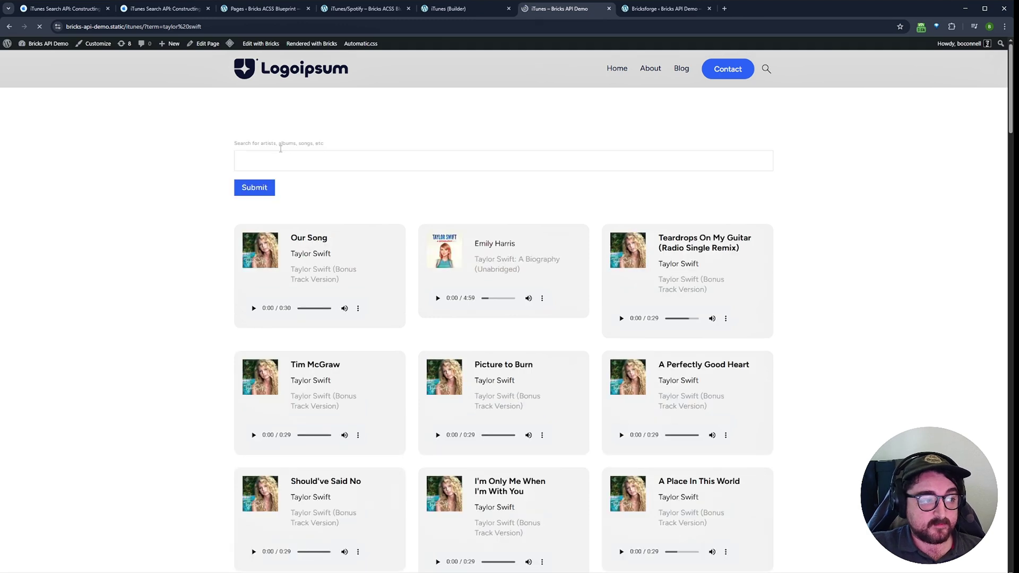
pyautogui.click(180, 27)
pyautogui.click(181, 27)
pyautogui.moveTo(179, 27); pyautogui.dragTo(185, 26)
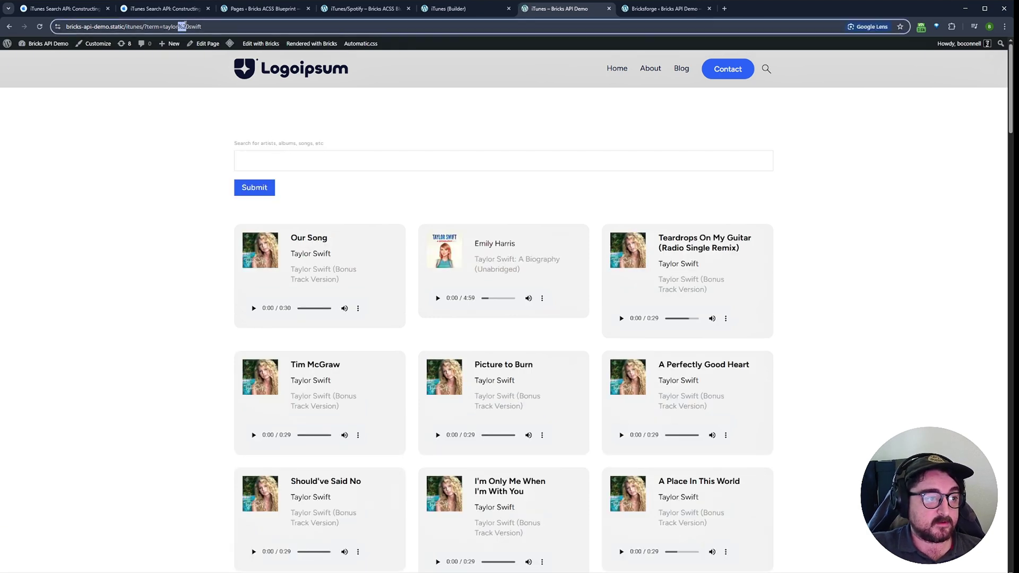
pyautogui.click(203, 27)
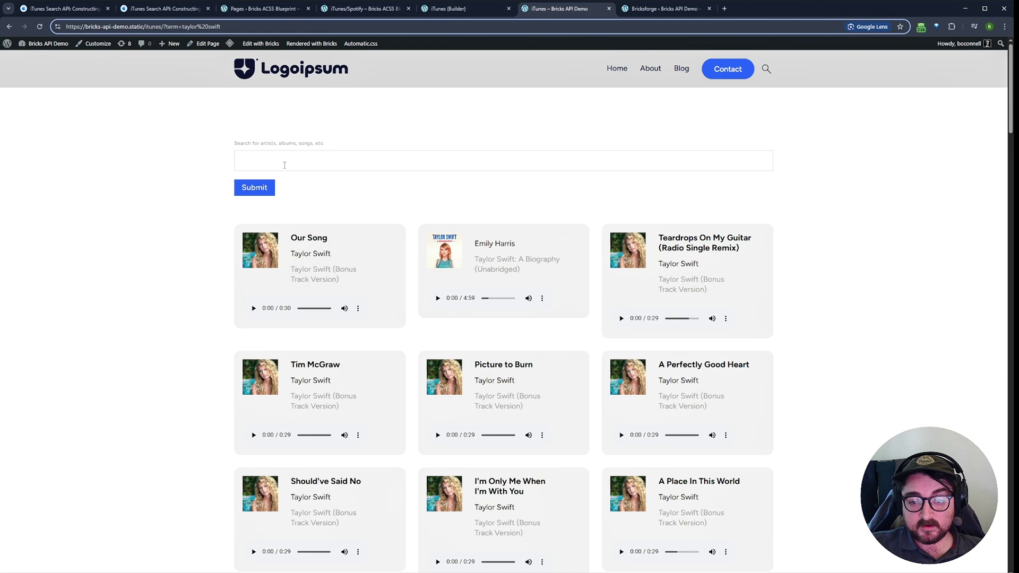
pyautogui.click(284, 165)
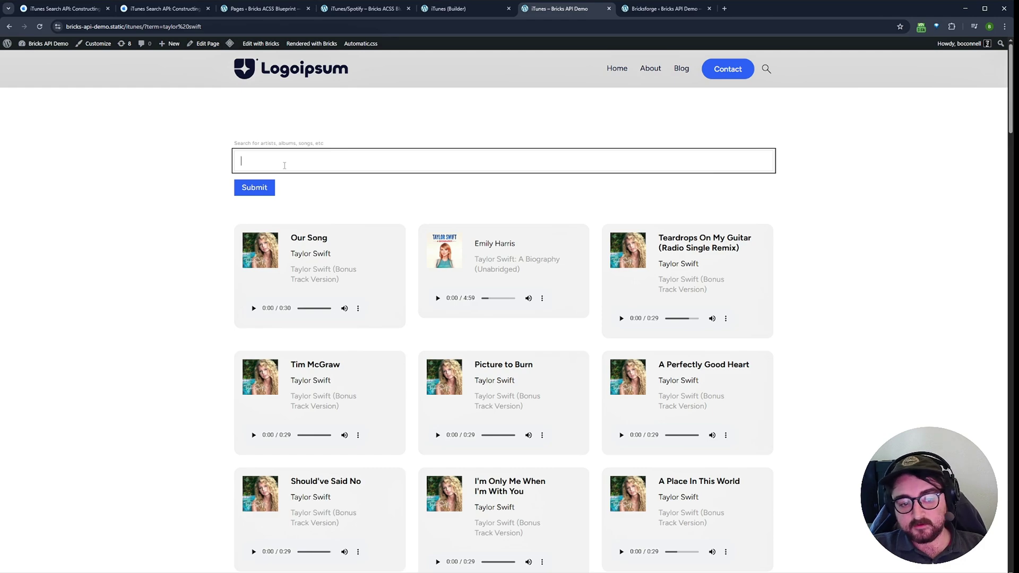
pyautogui.scroll(-8, 803, 345)
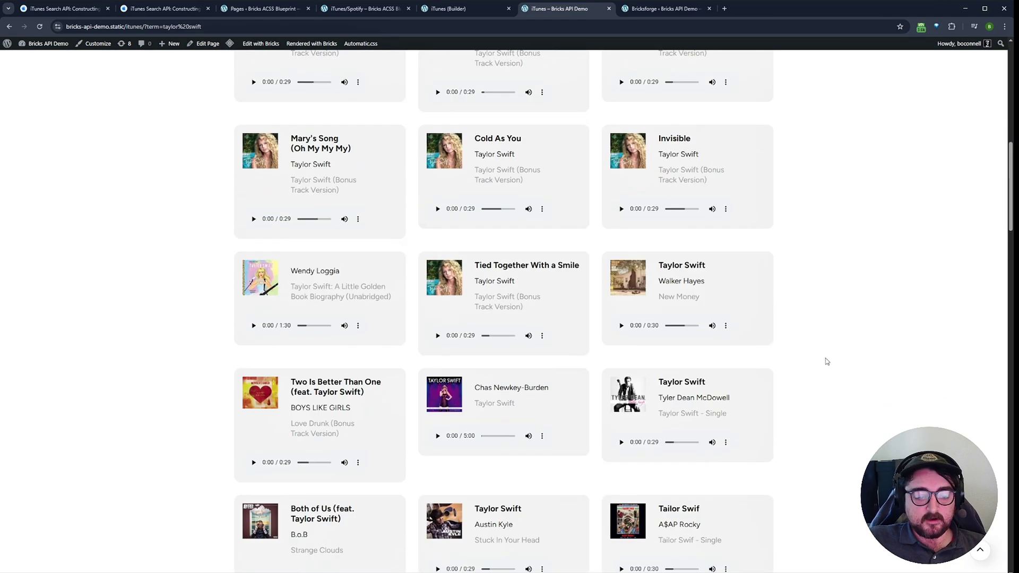
pyautogui.scroll(8, 824, 356)
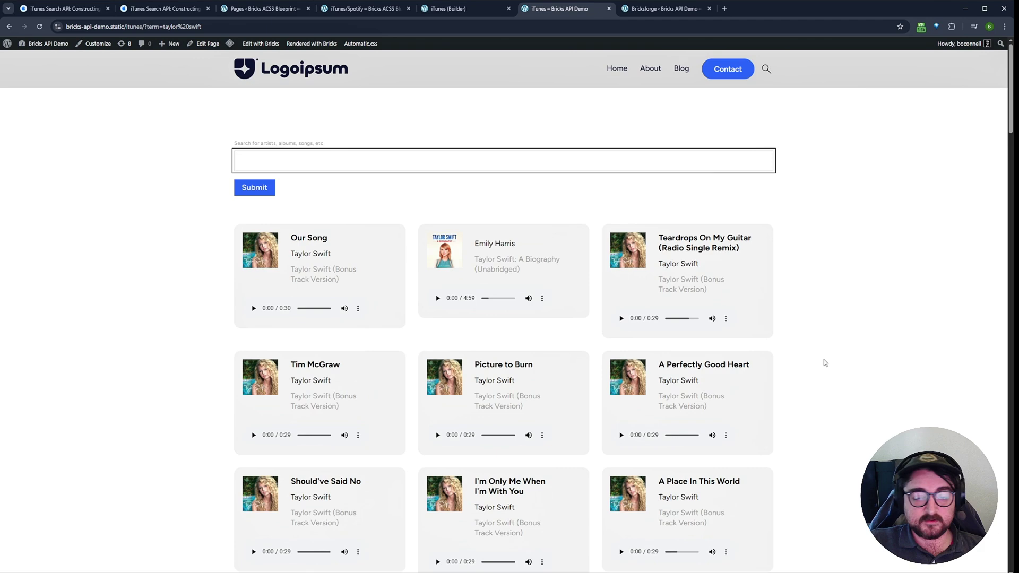